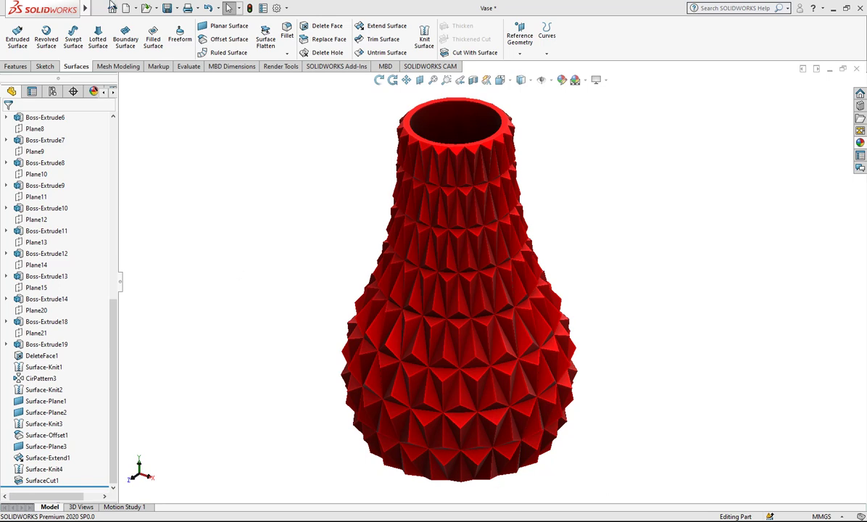
- Create a new part document and start a sketch on the Front Plane
click(125, 8)
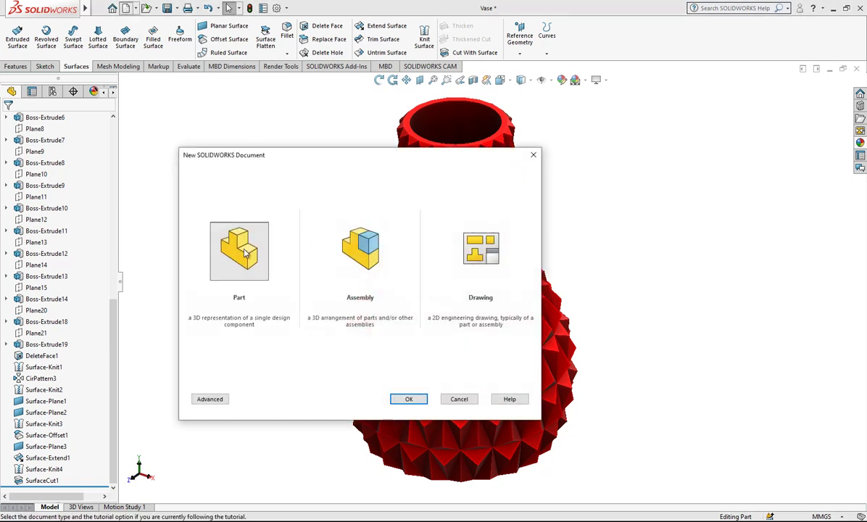
click(246, 251)
click(417, 399)
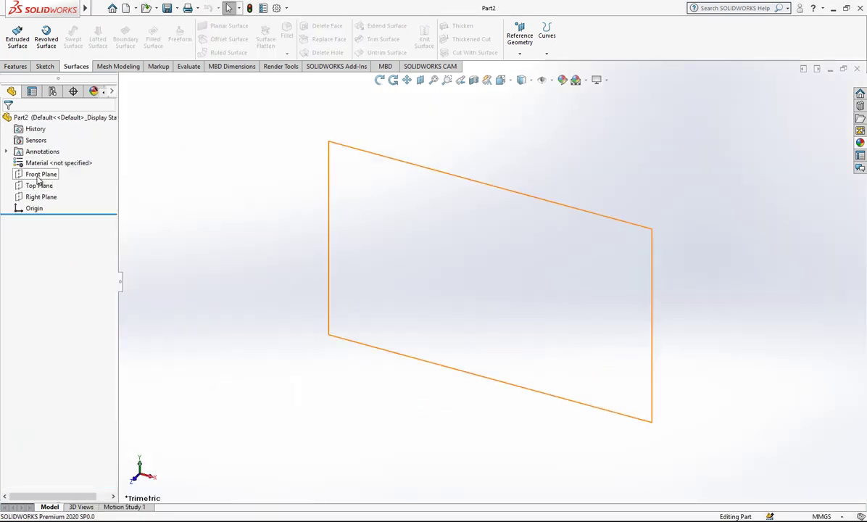
click(39, 180)
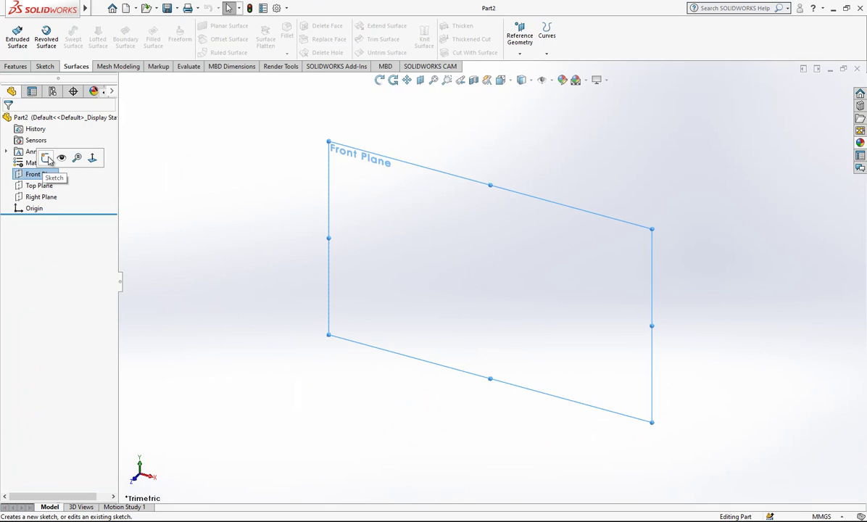
click(48, 159)
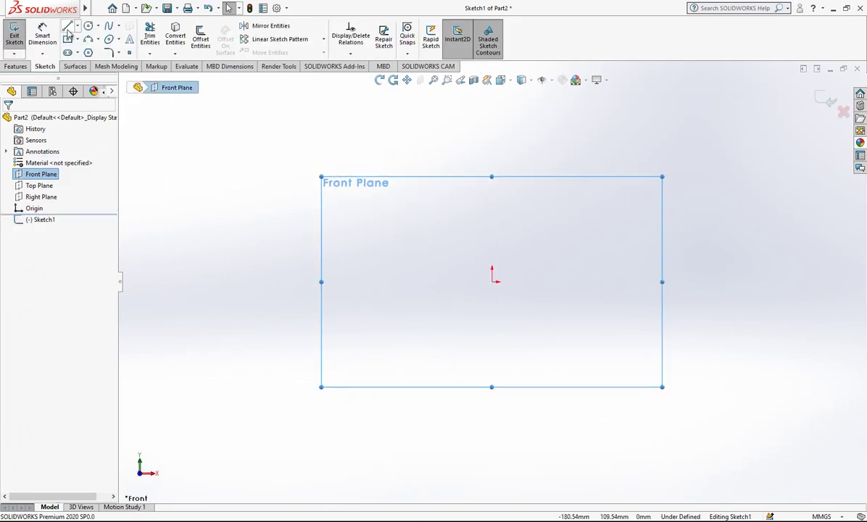
- Sketch a vertical line about 88 mm long upward from the origin, followed by a short horizontal line extending outward from its upper end
click(66, 27)
click(492, 279)
click(492, 112)
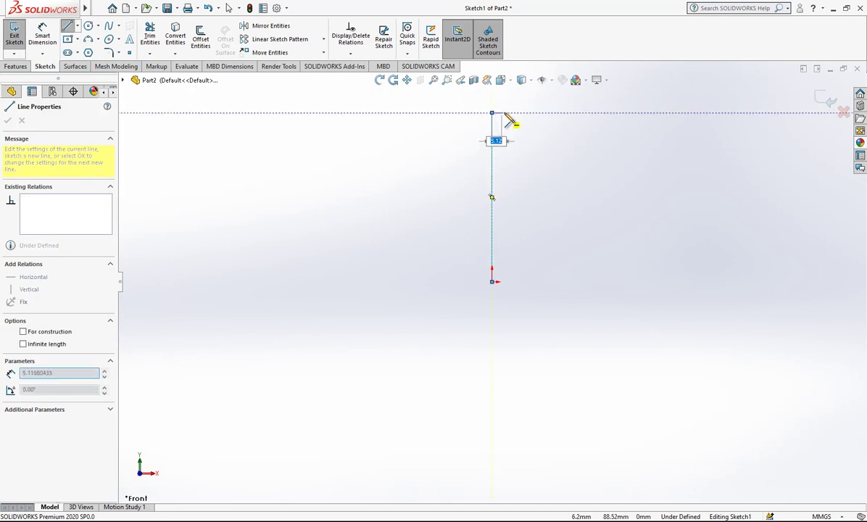
double_click(528, 112)
key(Escape)
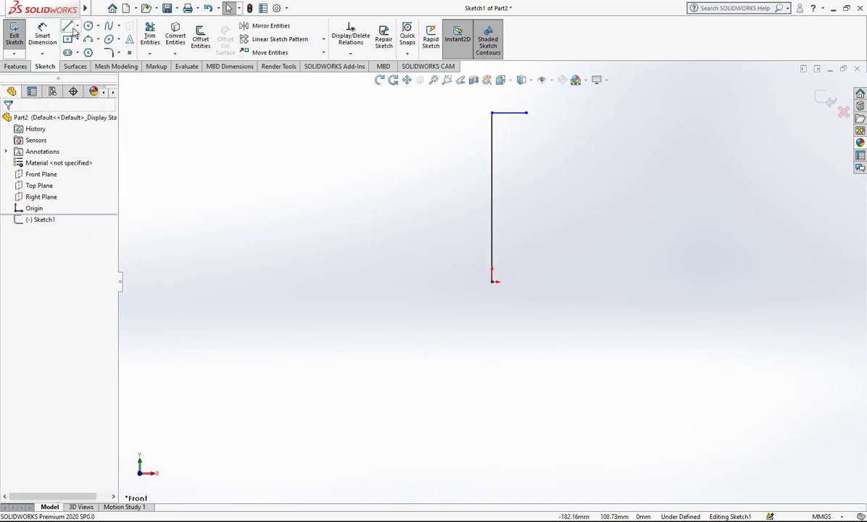
- Sketch a horizontal base line outward from the origin and convert all three lines to construction geometry
click(72, 29)
click(494, 283)
double_click(564, 283)
key(Escape)
key(f)
drag(620, 130, 365, 370)
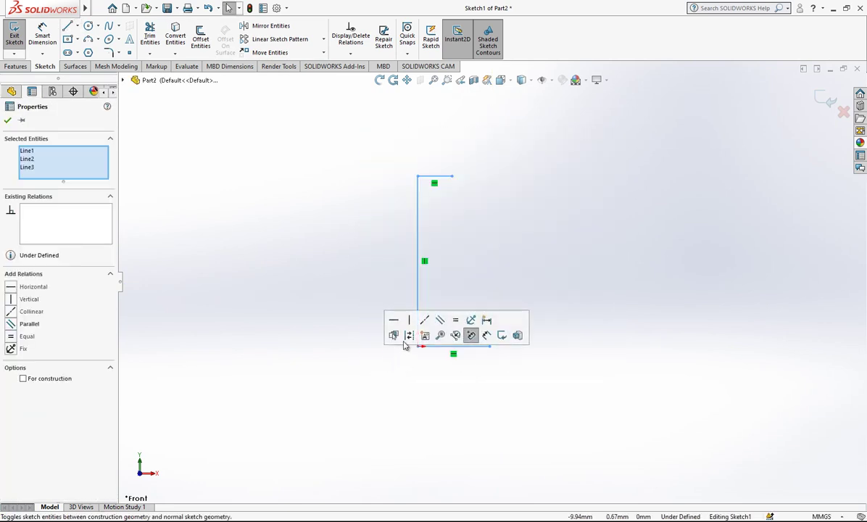
click(397, 337)
- Dimension the vertical construction line to 110 mm
click(42, 34)
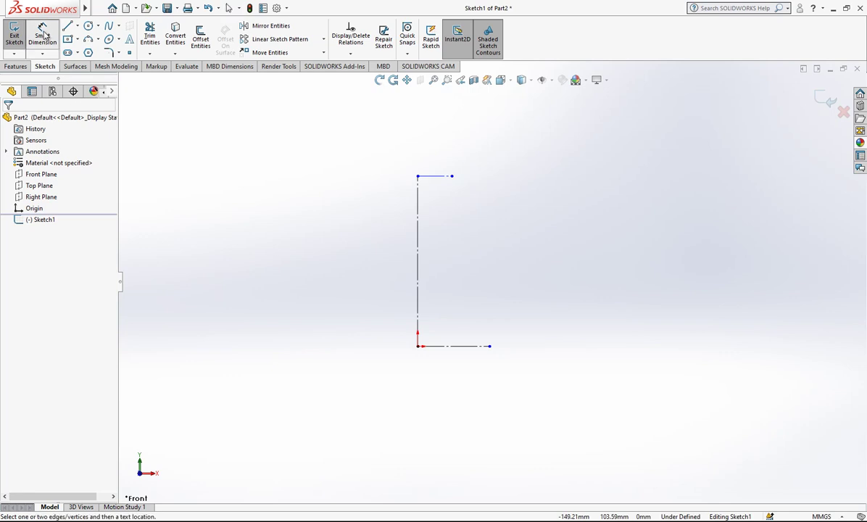
click(417, 262)
click(353, 278)
text(1)
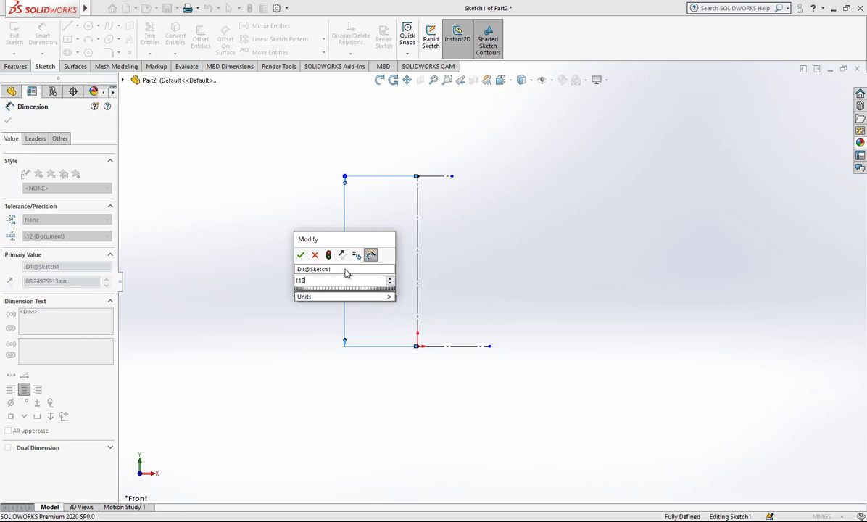
text(10)
key(Return)
key(Escape)
- Add a doubled-distance dimension of 50 mm between the vertical centerline and the base line's outer endpoint
click(420, 319)
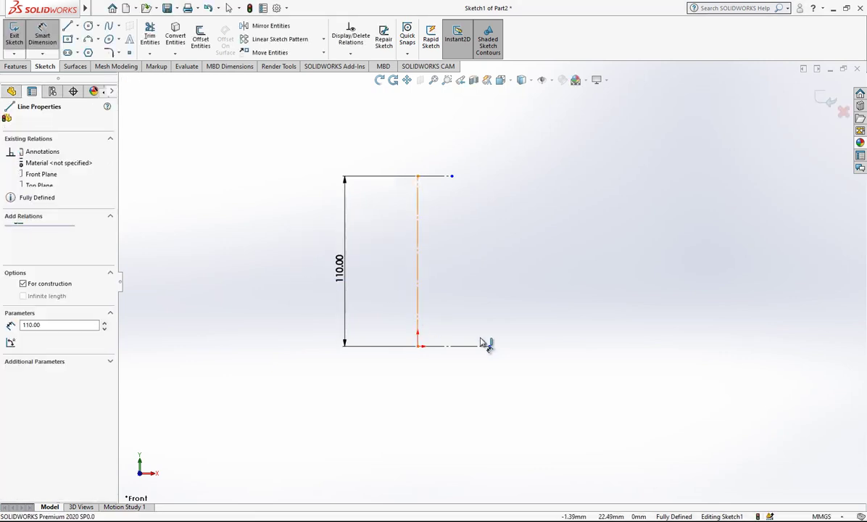
click(489, 346)
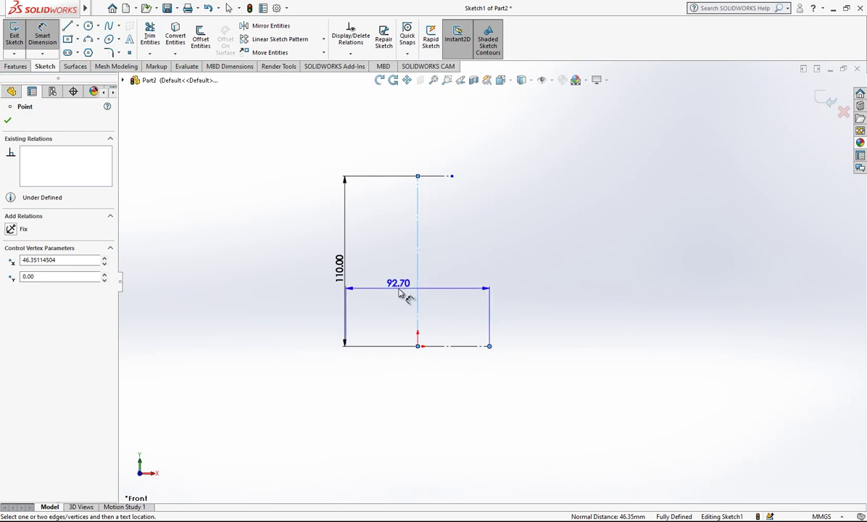
click(409, 380)
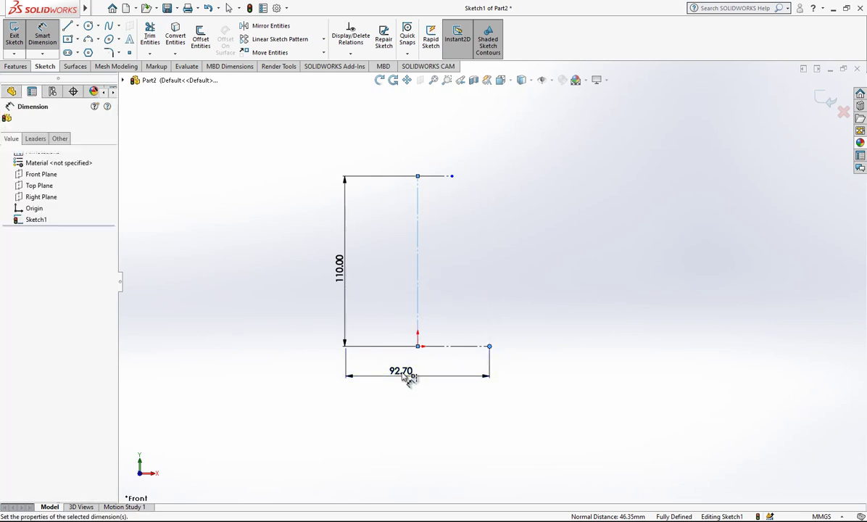
text(50)
key(Return)
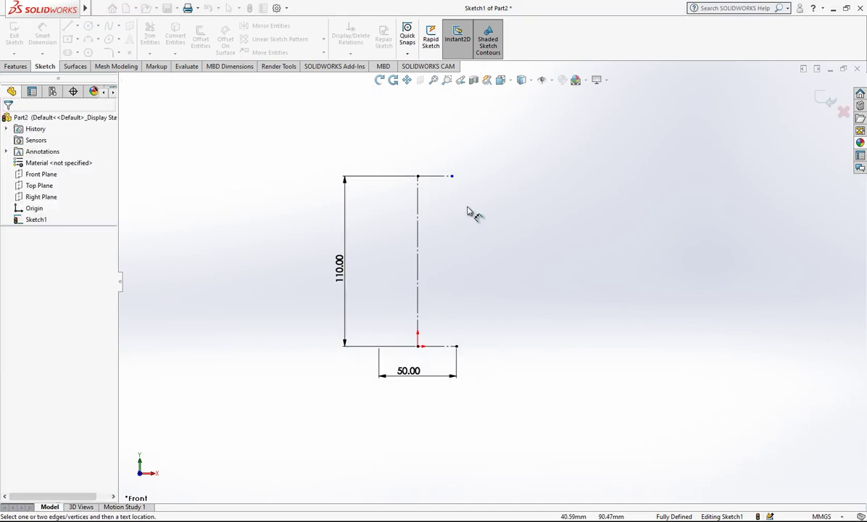
- Add a doubled-distance dimension of 32 mm between the centerline and the outer endpoint of the upper horizontal line
click(421, 218)
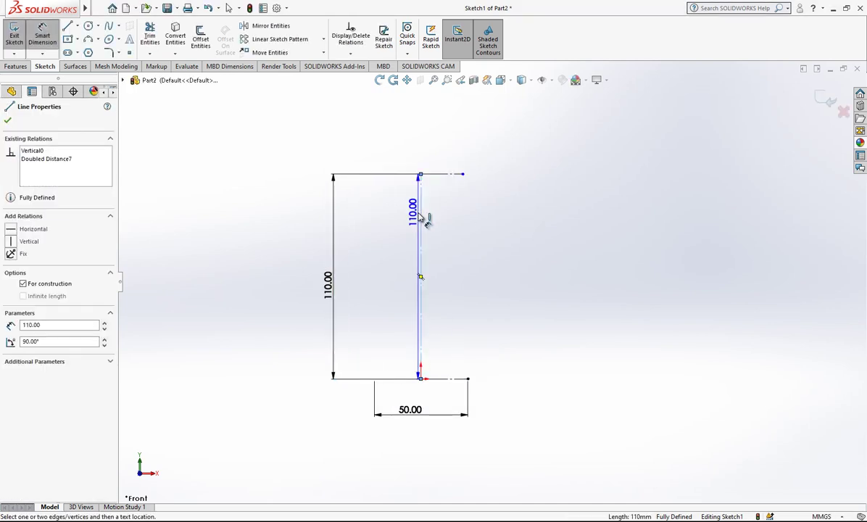
click(462, 174)
click(392, 148)
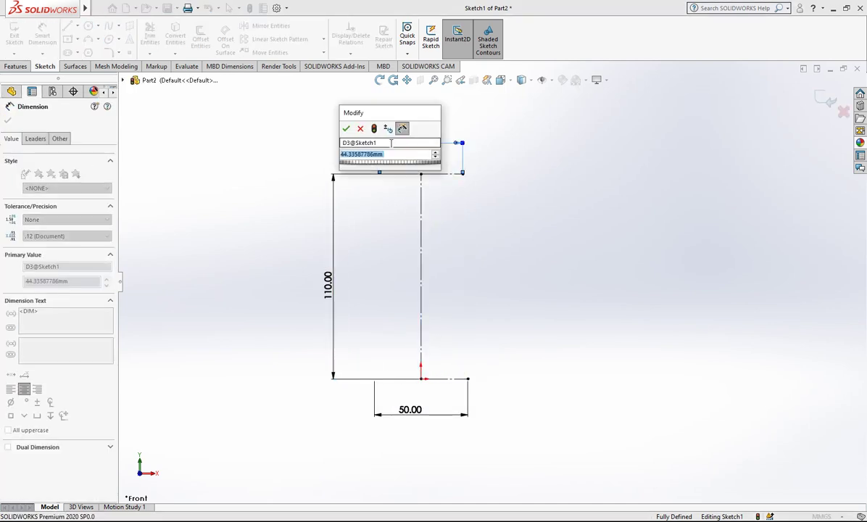
text(32)
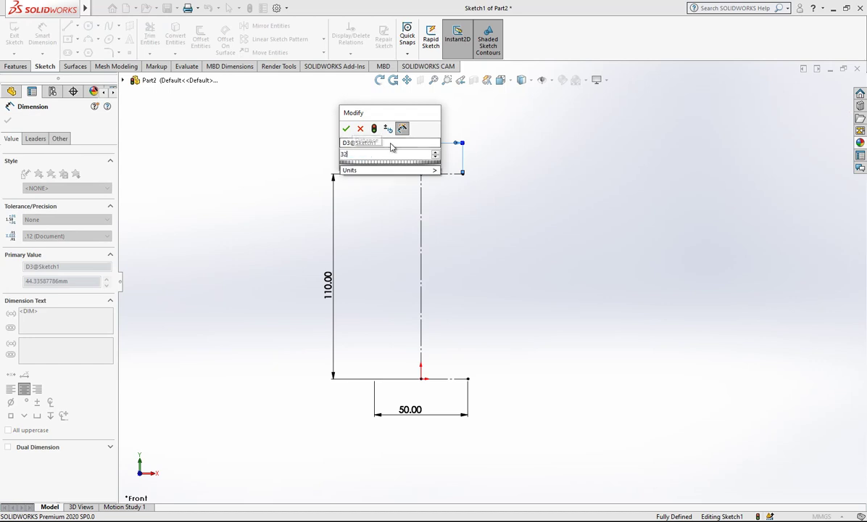
key(Return)
click(542, 228)
scroll(540, 228, up, 1)
scroll(541, 228, down, 2)
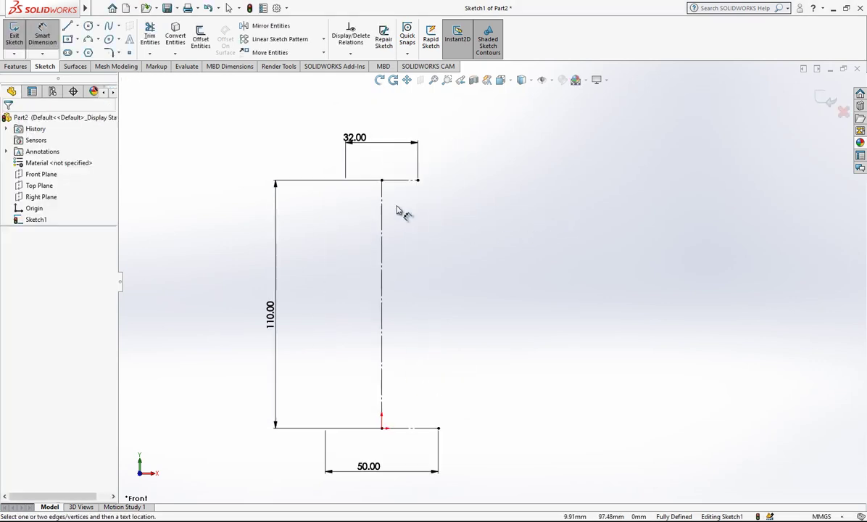
- Sketch an outward-bulging 3-point arc of about 78 mm radius, rising from the base line's outer endpoint
click(87, 40)
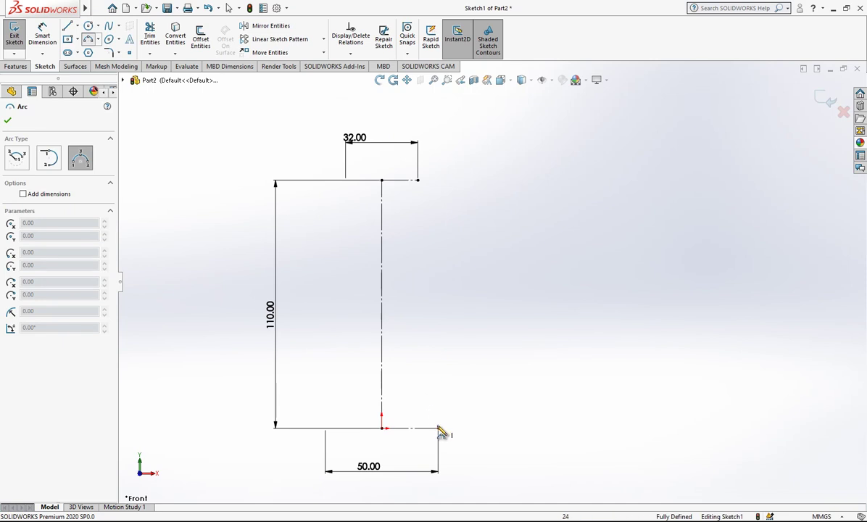
click(452, 321)
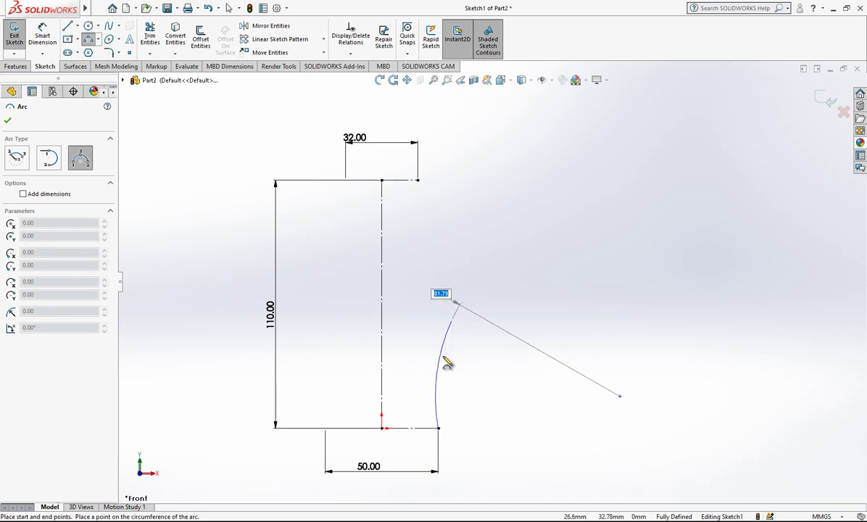
click(454, 376)
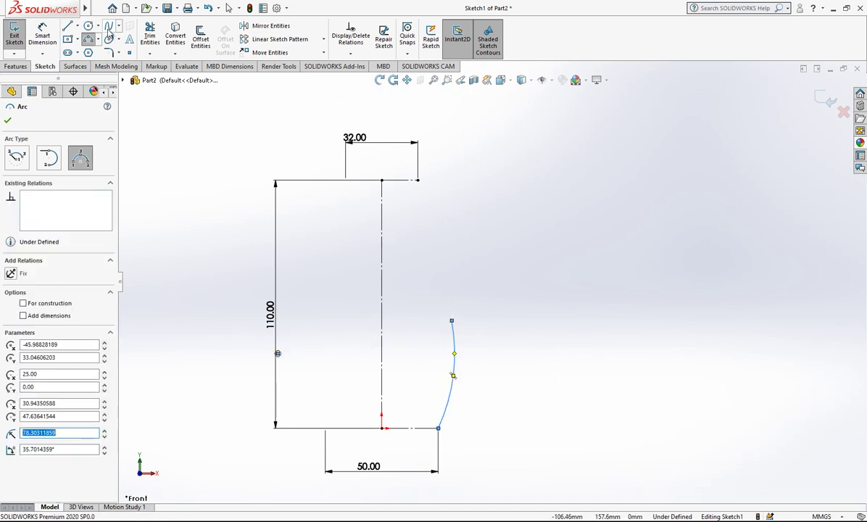
- Draw a two-point spline from the upper line's outer endpoint to the free end of the arc
click(108, 28)
click(419, 180)
click(452, 321)
right_click(469, 200)
click(491, 238)
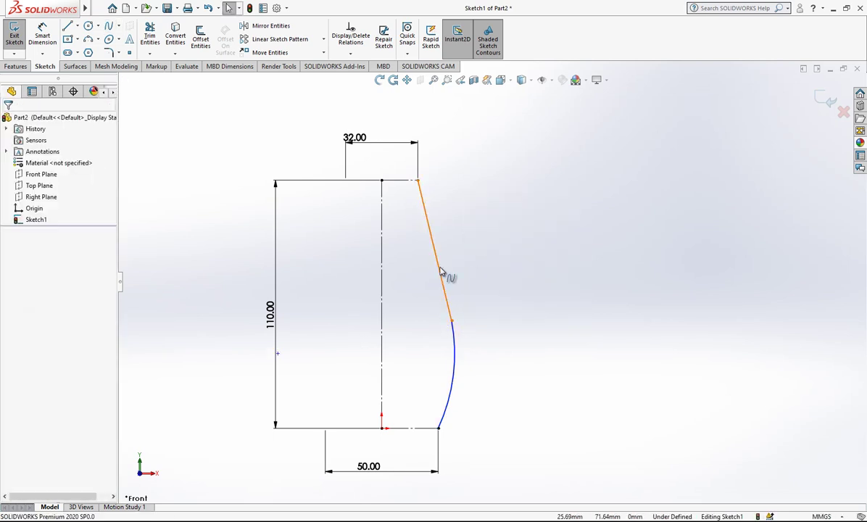
- Bend the spline inward with its lower handle, and add a tangent relation between the spline and the arc
click(441, 271)
mouse_move(431, 273)
mouse_down()
mouse_move(425, 284)
mouse_move(433, 279)
mouse_up()
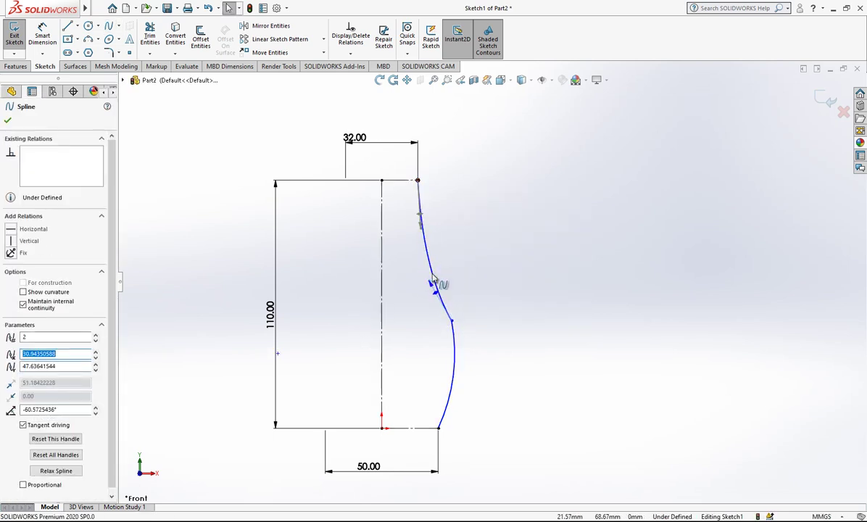
click(469, 333)
click(455, 336)
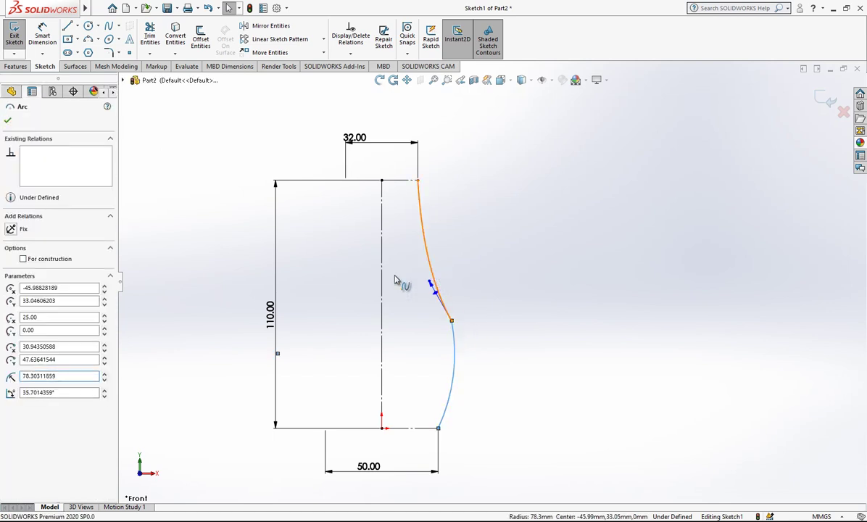
ctrl+click(397, 281)
click(30, 288)
click(492, 290)
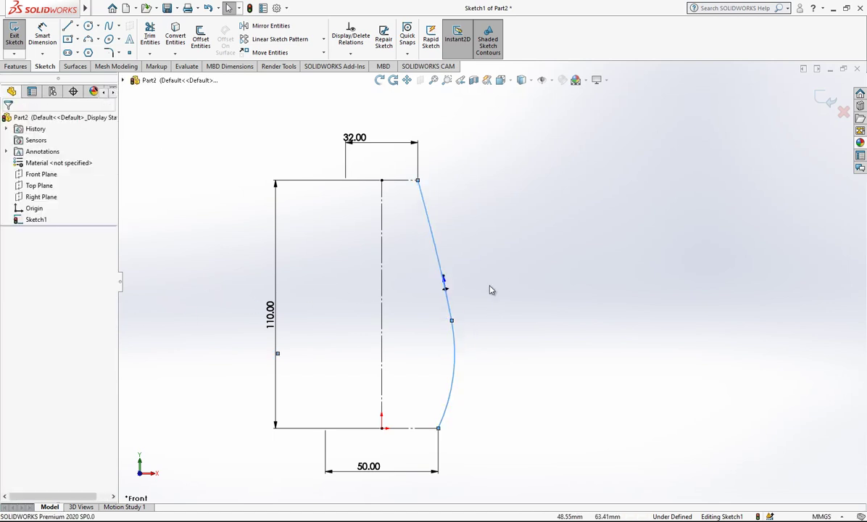
- Reshape the spline with its upper handle so the vase neck starts nearly vertical and curves inward
click(444, 283)
drag(437, 231, 417, 250)
click(428, 316)
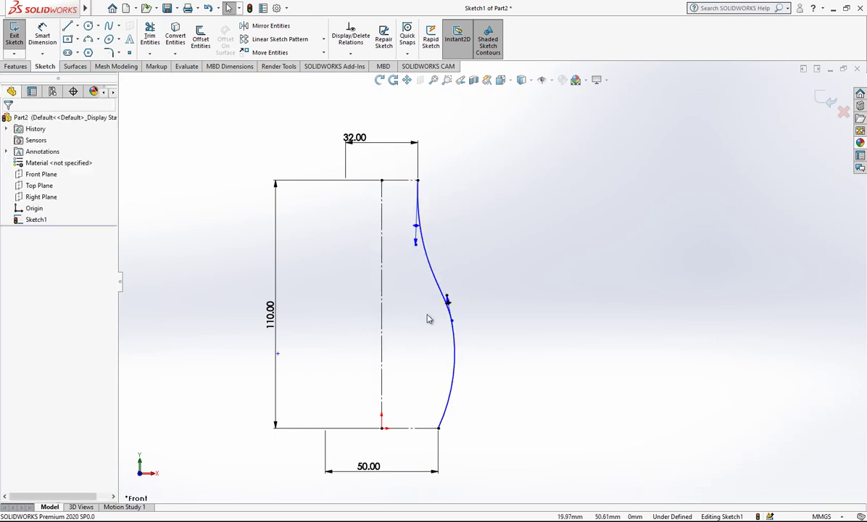
- Sketch a line about 36 mm long slanting down and inward from the arc's lower endpoint, and make it construction geometry
click(68, 27)
scroll(493, 268, up, 1)
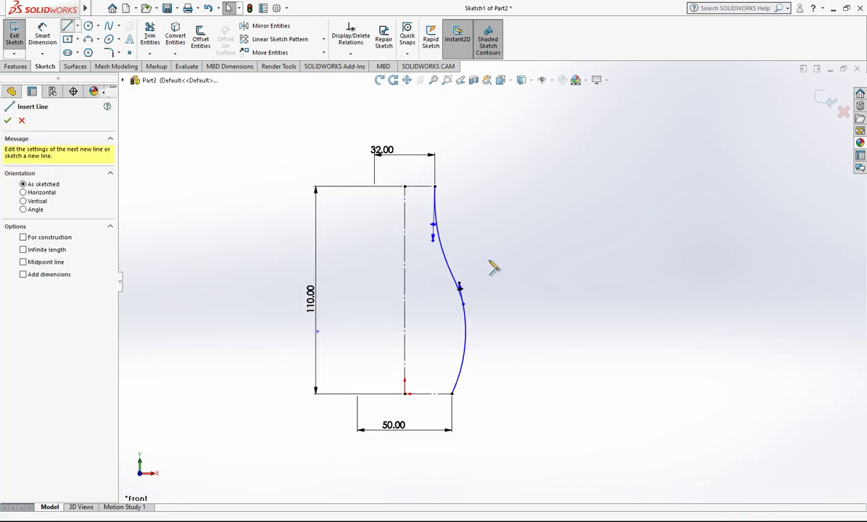
click(452, 394)
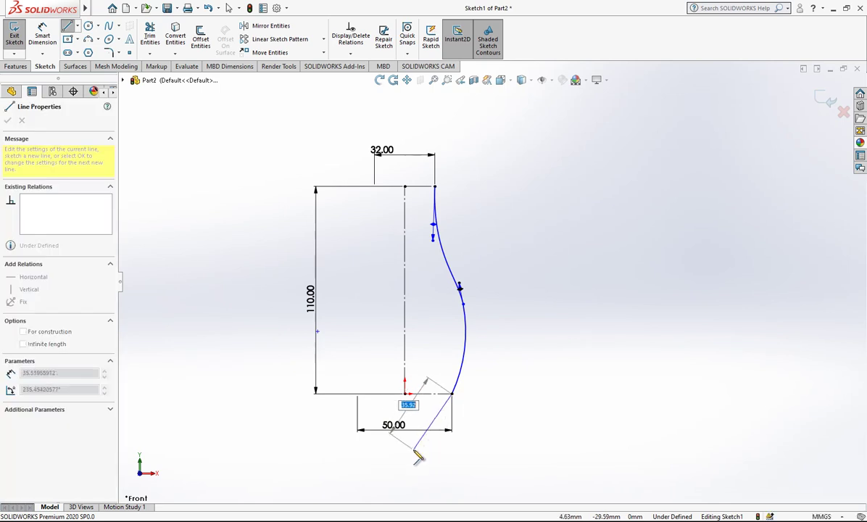
click(413, 449)
click(436, 421)
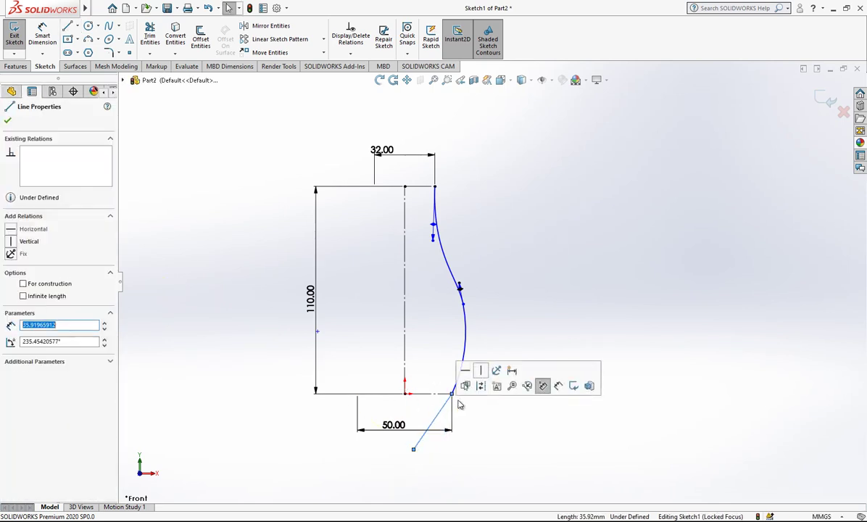
click(482, 388)
- Add a tangent relation between the arc and the slanted construction line
click(464, 378)
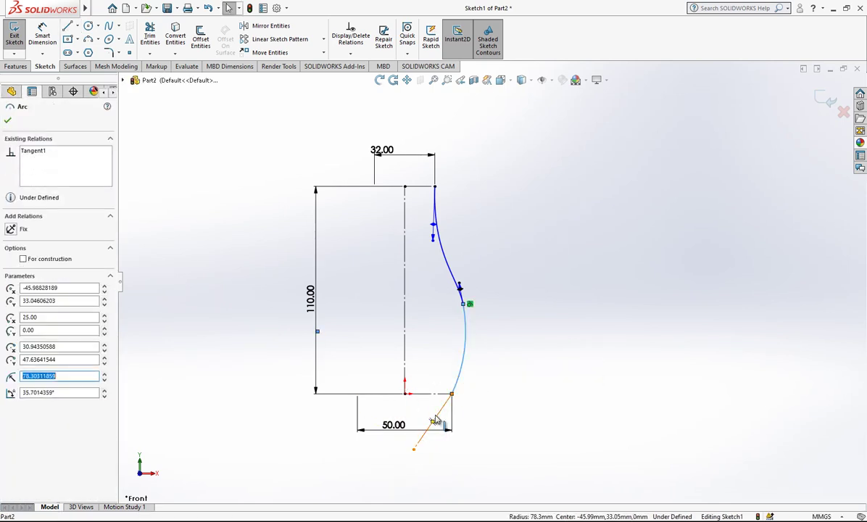
ctrl+click(434, 421)
click(30, 287)
- Dimension the angle between the slanted construction line and the vertical centerline to 35°
click(42, 36)
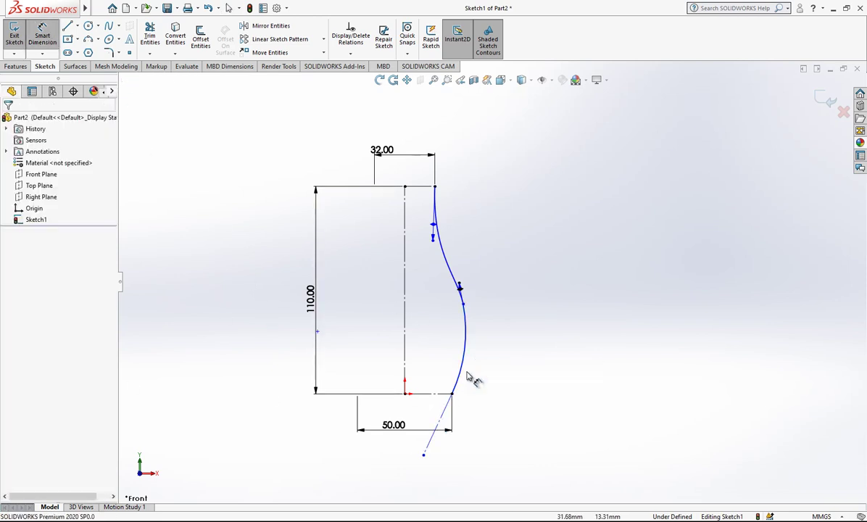
scroll(463, 391, down, 2)
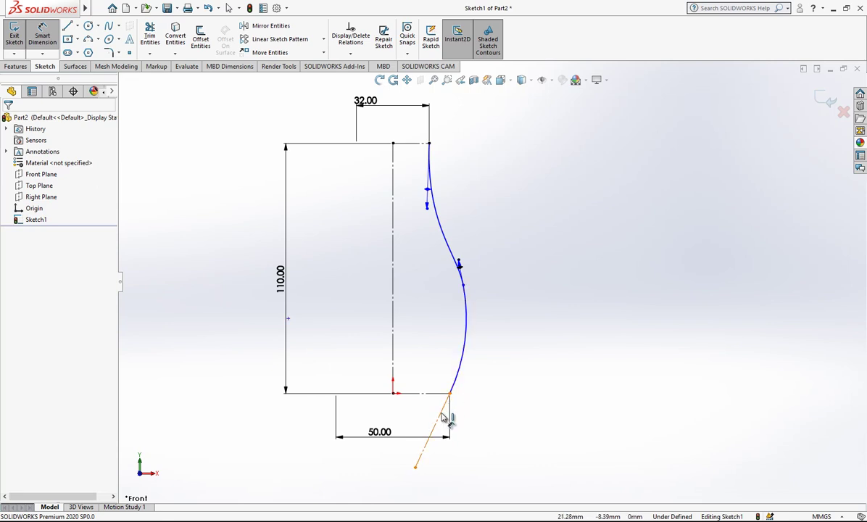
click(442, 418)
click(393, 363)
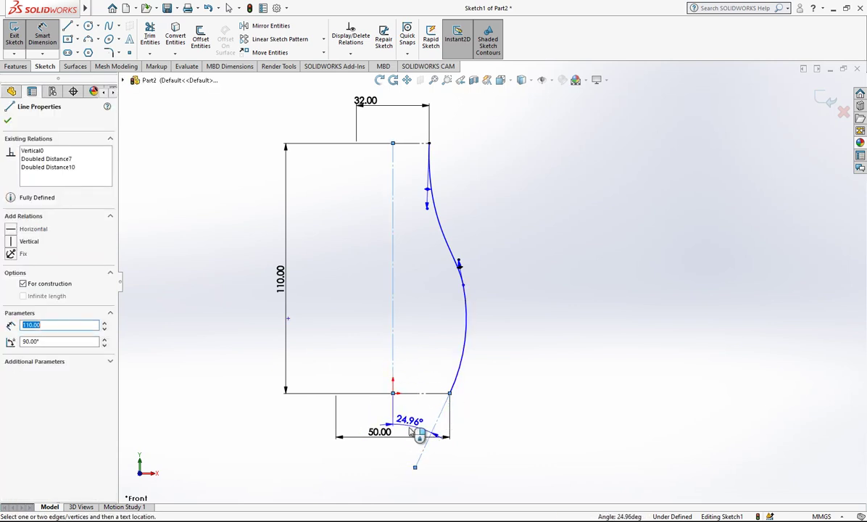
click(415, 453)
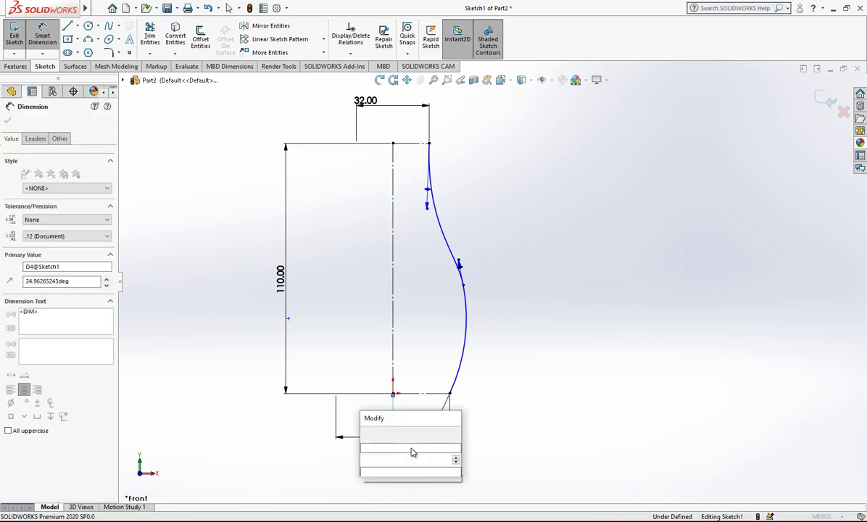
text(35)
key(Return)
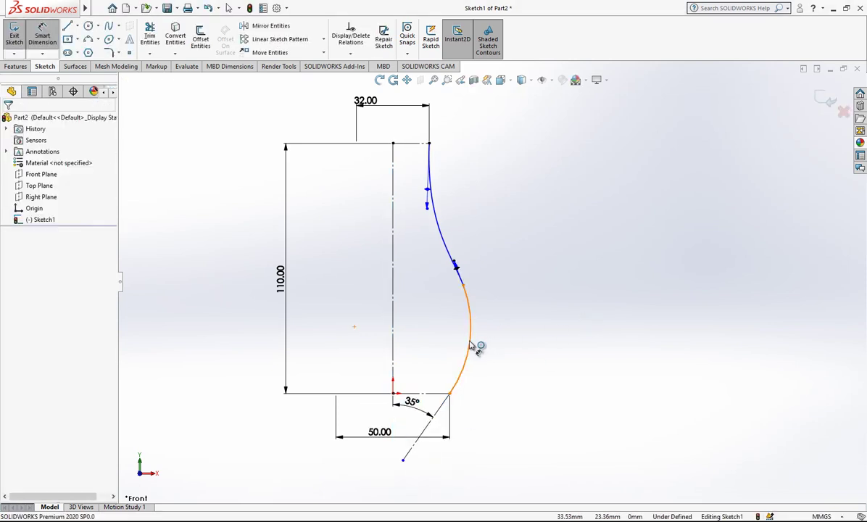
- Dimension the arc's radius to 45 mm
click(470, 342)
click(441, 343)
text(45)
key(Return)
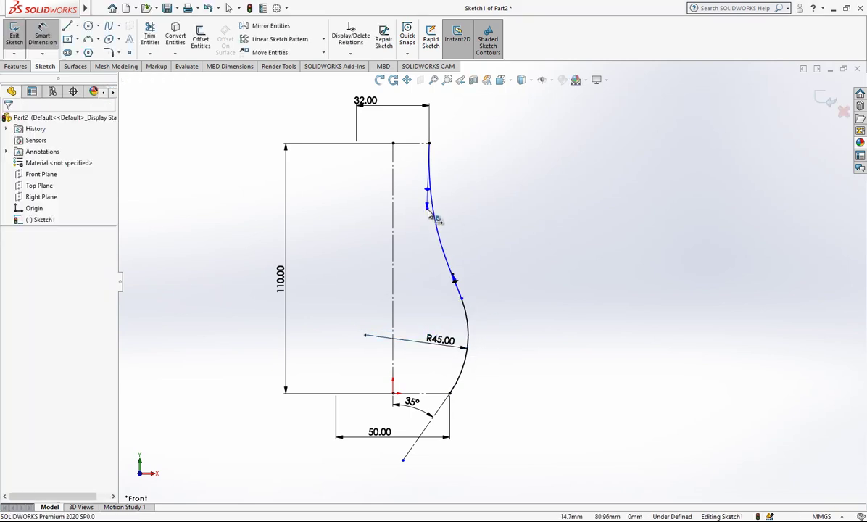
- Dimension the tangent weight of the spline's upper handle to 80
click(429, 211)
click(513, 219)
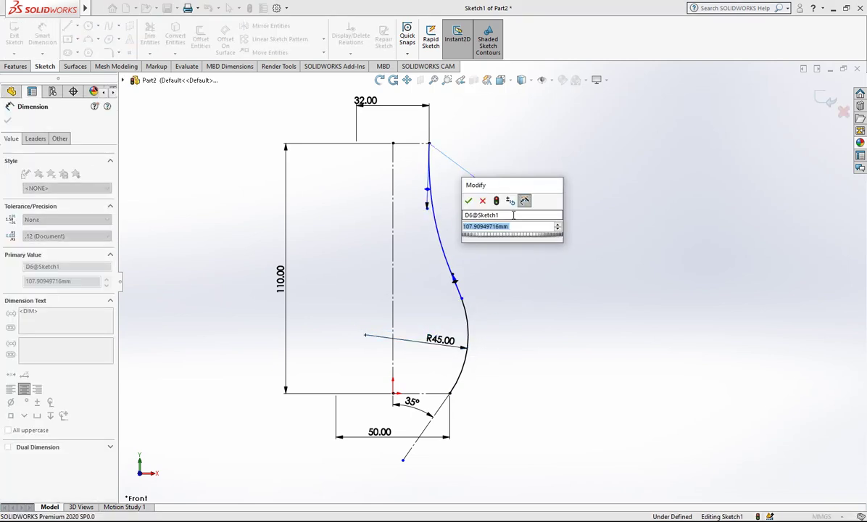
text(80)
key(Return)
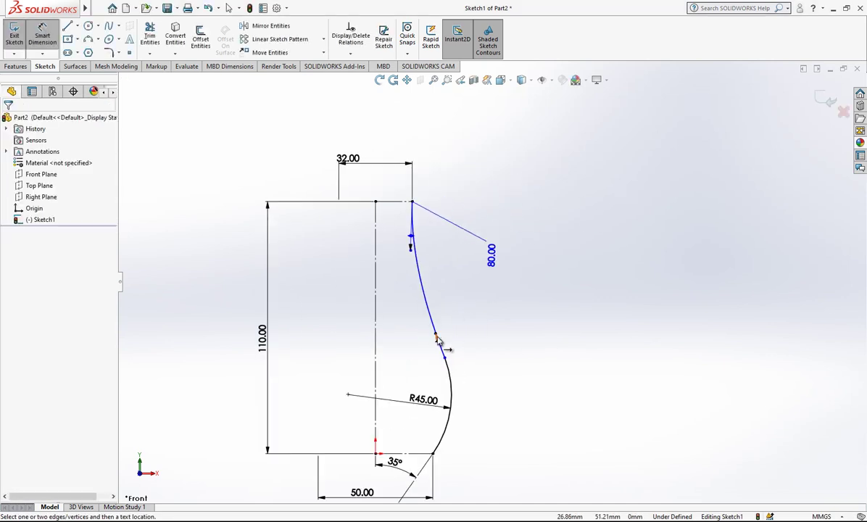
- Dimension the angle between the spline's lower handle and the vertical centerline to 30°
drag(440, 346, 375, 351)
click(376, 353)
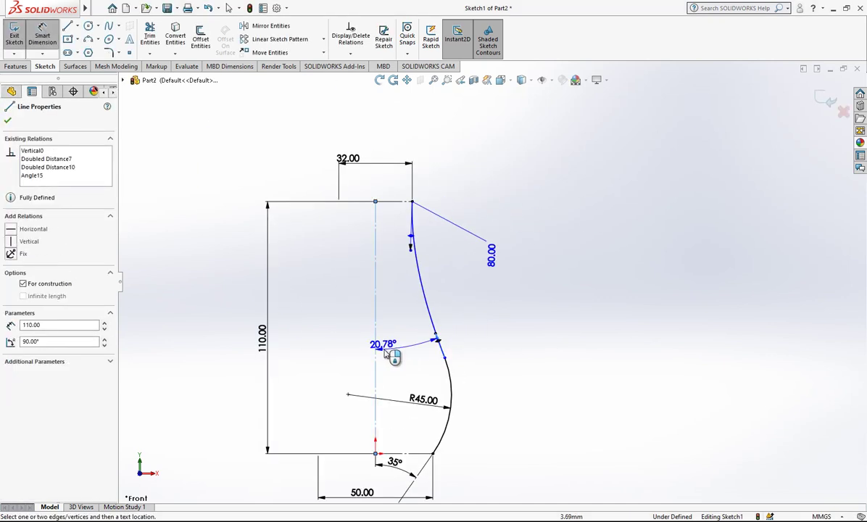
click(393, 353)
text(30)
key(Return)
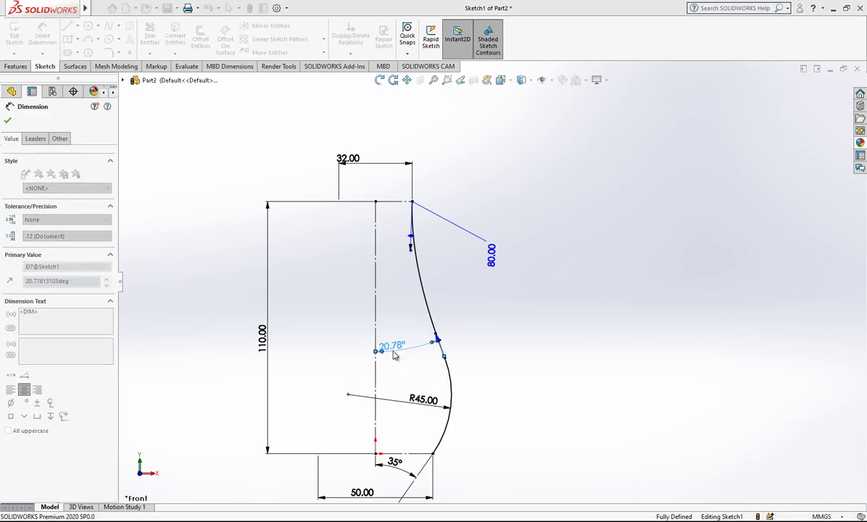
- Sketch a vertical line about 31 mm long upward from the spline's top endpoint and make it construction geometry
scroll(504, 204, up, 1)
right_drag(524, 191, 471, 193)
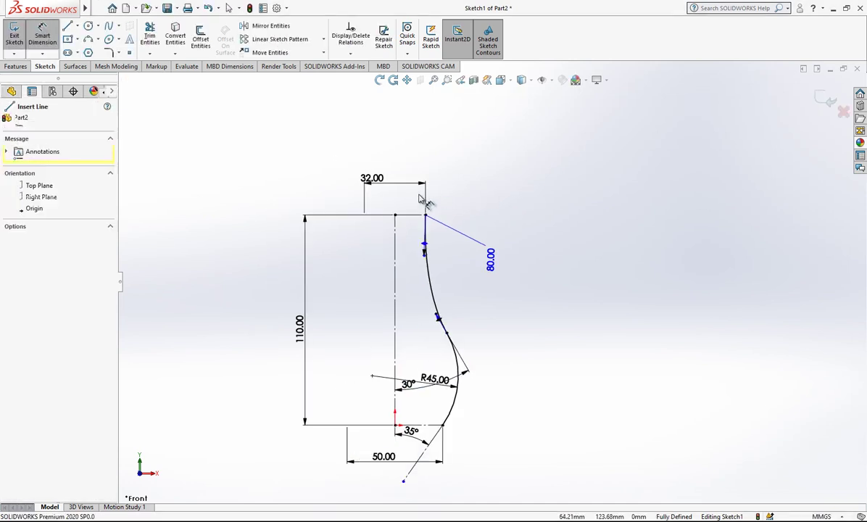
scroll(420, 194, down, 2)
click(433, 228)
click(433, 142)
key(Escape)
click(433, 155)
click(478, 126)
- Add a tangent relation between the spline and the vertical construction line above its top endpoint
click(434, 171)
ctrl+click(436, 305)
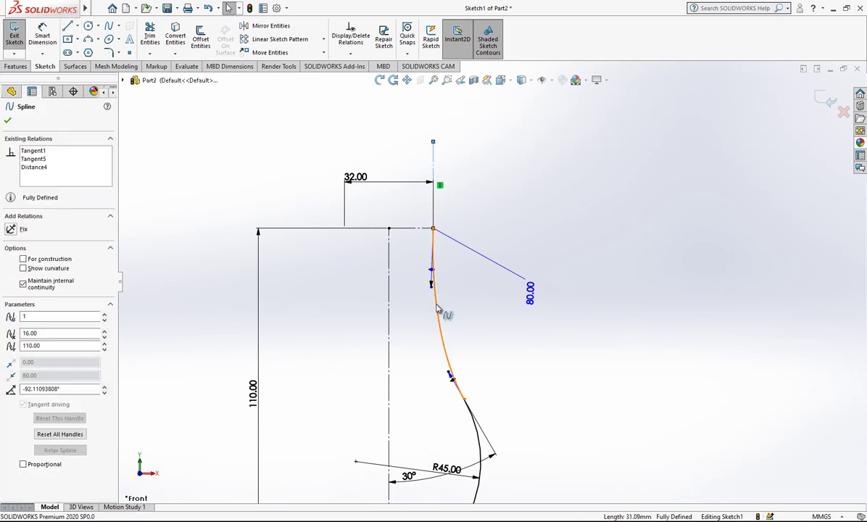
key(Escape)
click(434, 164)
ctrl+click(438, 270)
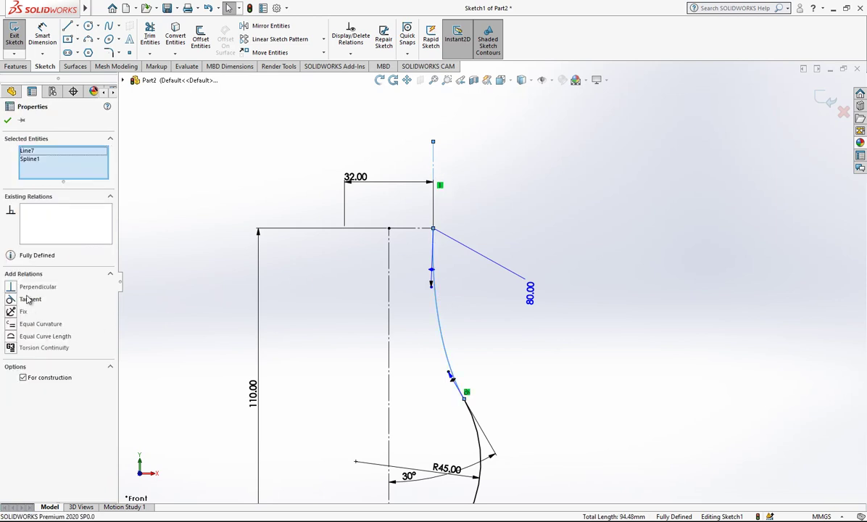
click(29, 299)
key(Escape)
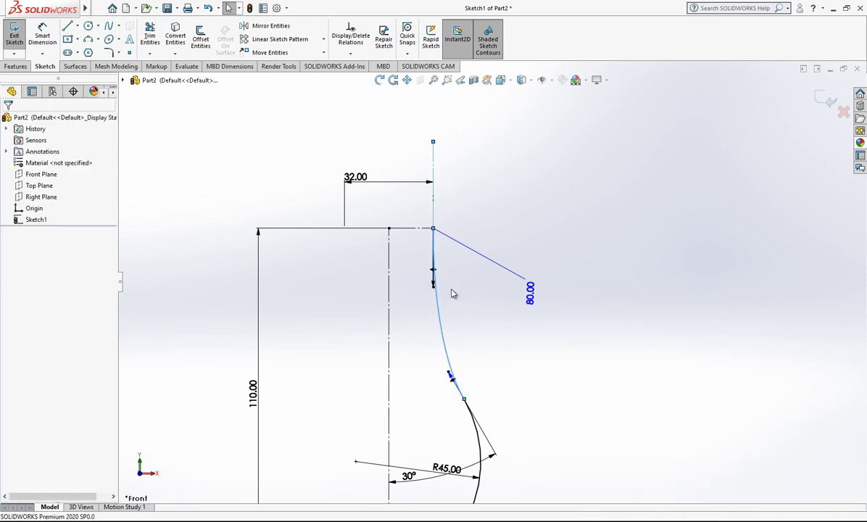
- Reposition the 80 dimension beside the profile's top end and exit the profile sketch
scroll(519, 290, up, 2)
scroll(492, 357, down, 2)
drag(536, 258, 512, 178)
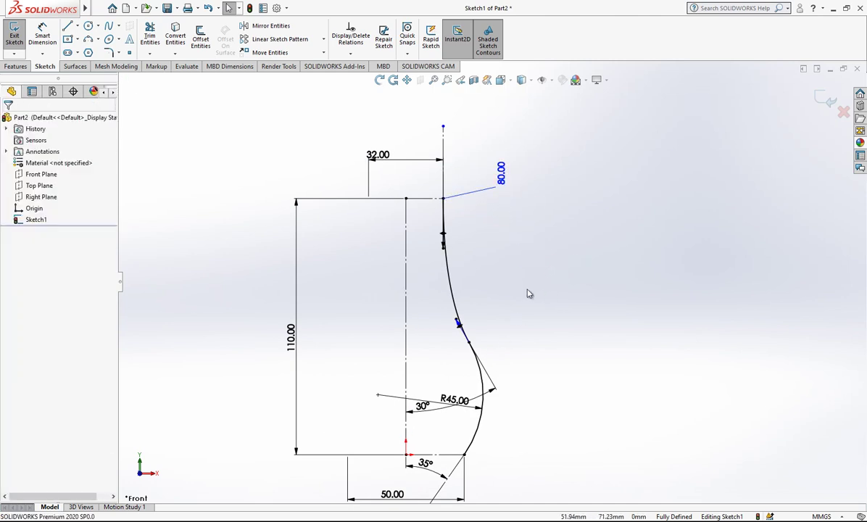
scroll(526, 286, up, 1)
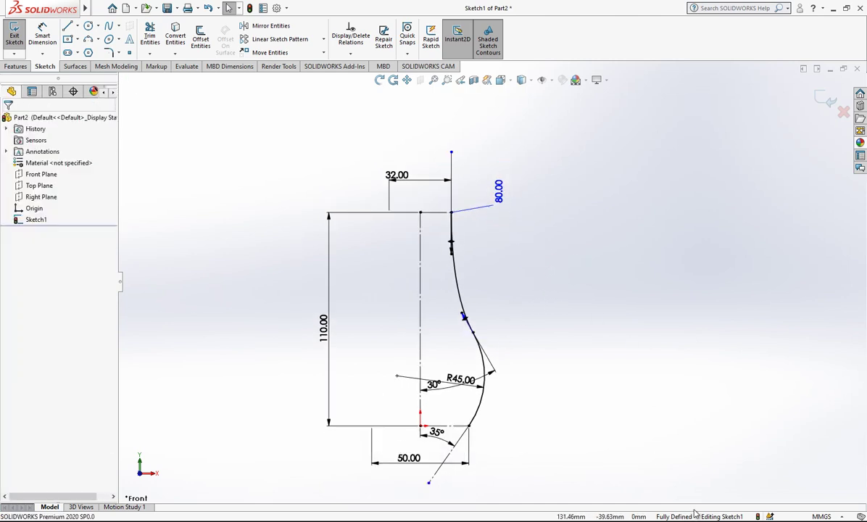
key(ctrl+b)
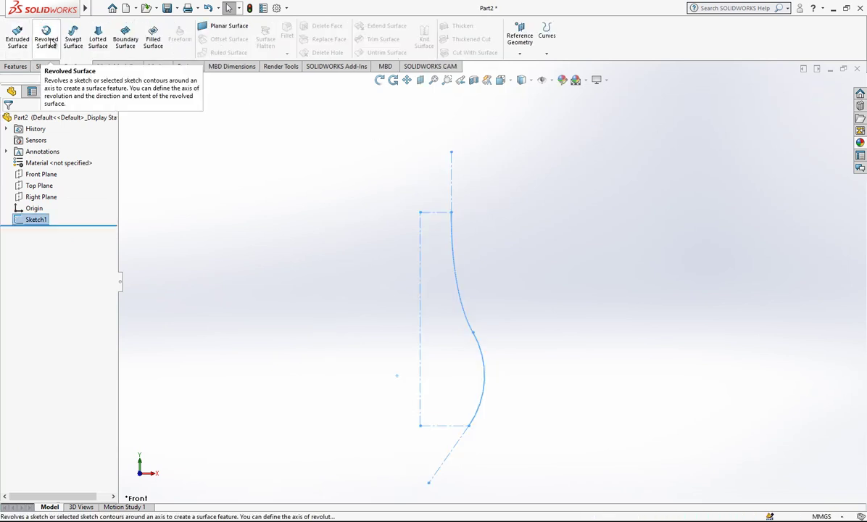
- Create a revolved surface by revolving the profile sketch 360° about the vertical centerline
click(51, 43)
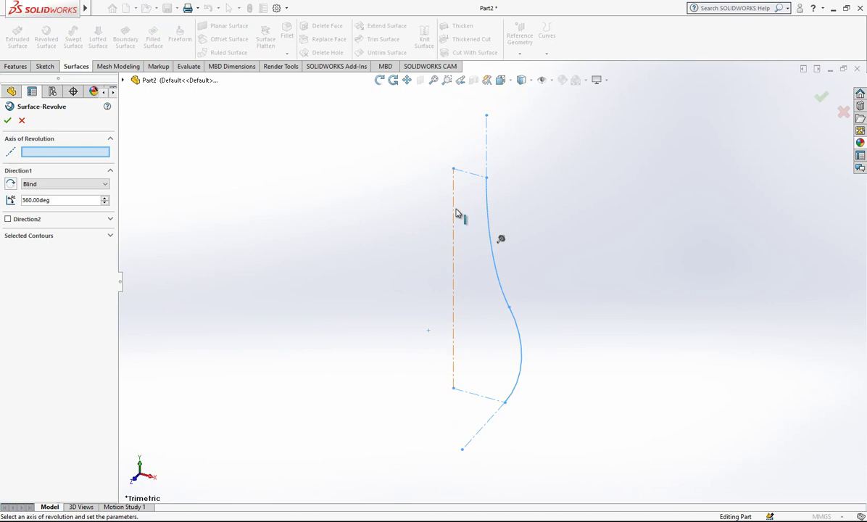
click(454, 212)
right_click(408, 204)
scroll(362, 237, up, 1)
scroll(355, 226, down, 1)
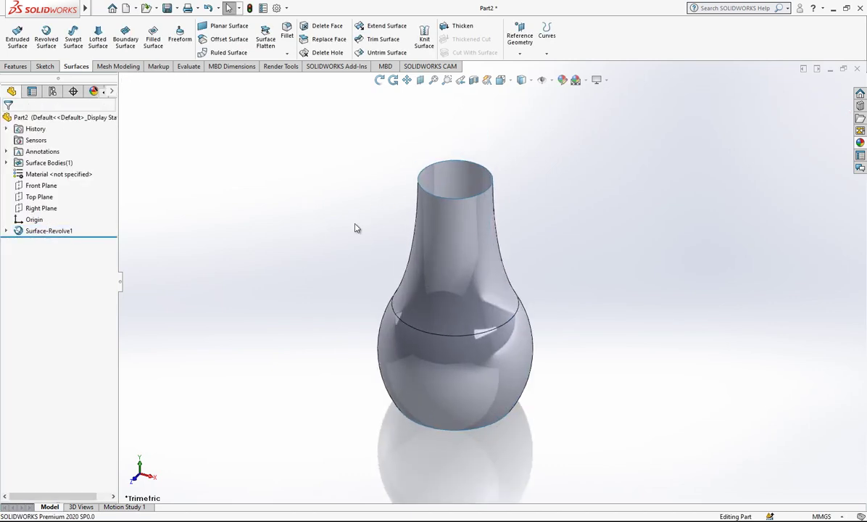
- Start a sketch on the Top Plane and draw a vertical line about 43 mm long downward from the origin
click(36, 196)
click(92, 183)
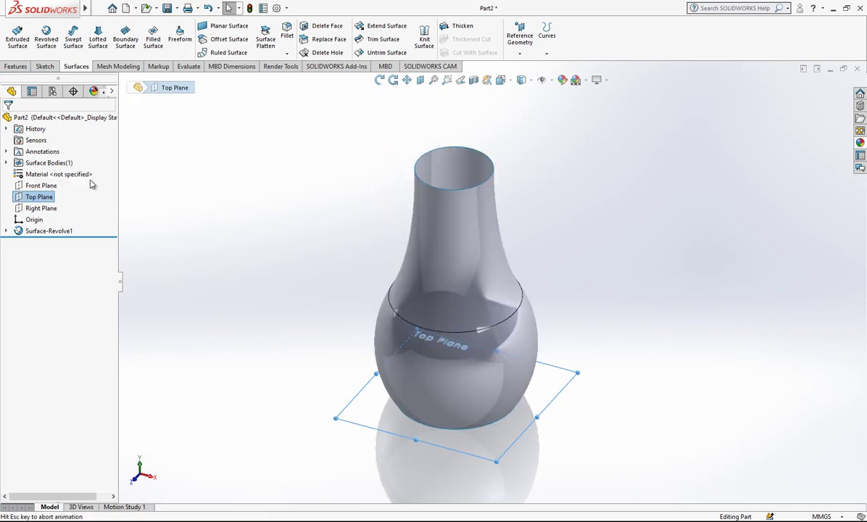
right_click(42, 197)
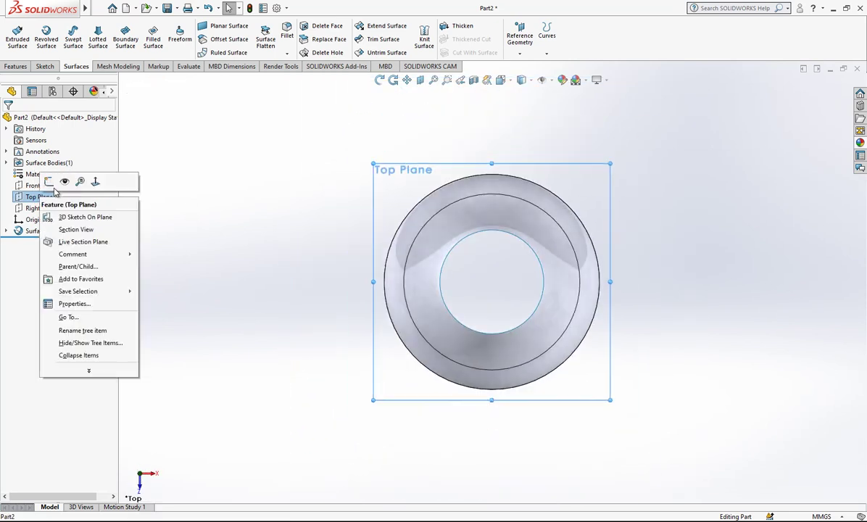
click(58, 172)
click(67, 27)
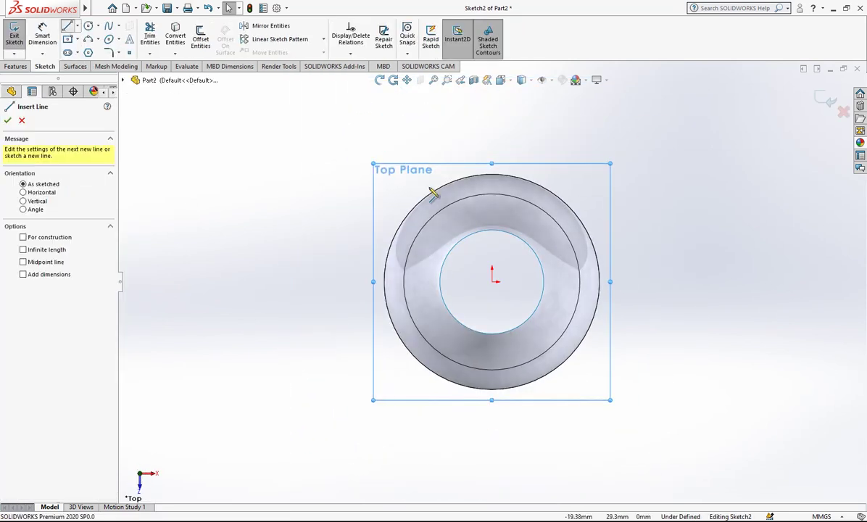
click(492, 282)
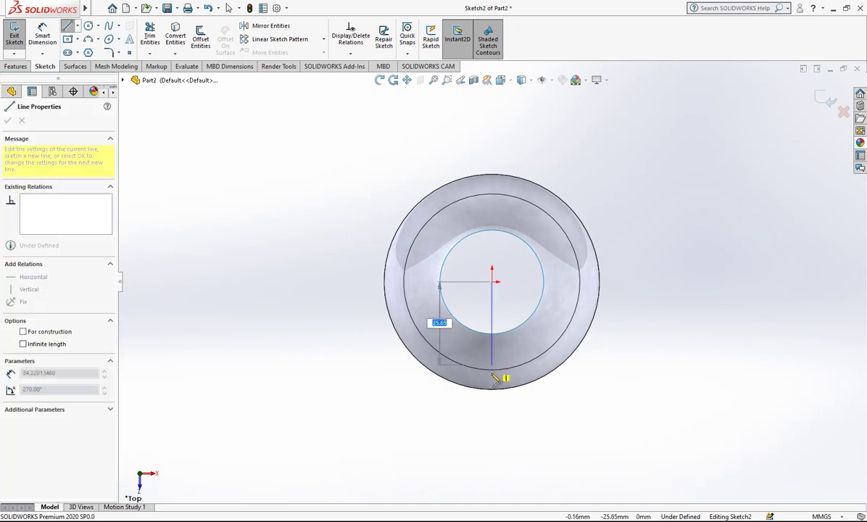
click(492, 419)
key(Escape)
- Sketch a second line from the origin, slanting about 20° away from the vertical line and ending outside the vase outline
key(l)
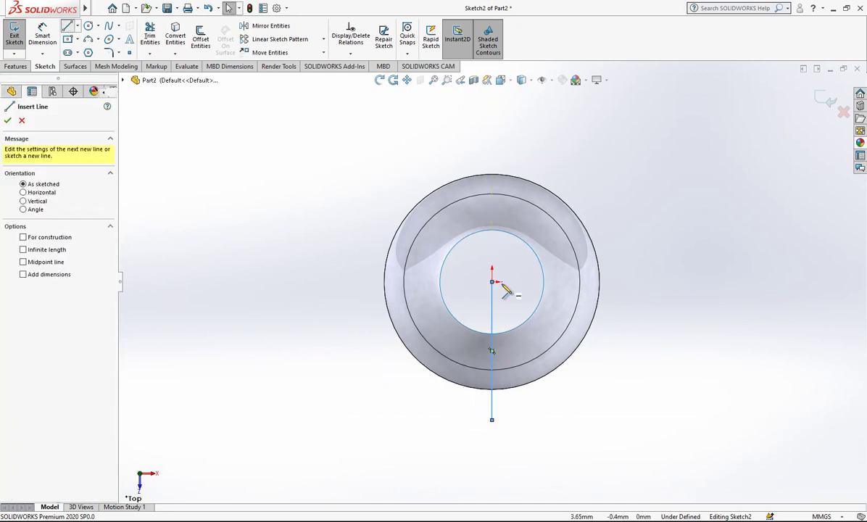
click(493, 282)
click(539, 416)
key(Escape)
- Dimension the angle between the two sketch lines to 18° and exit the sketch
key(d)
click(511, 332)
click(493, 321)
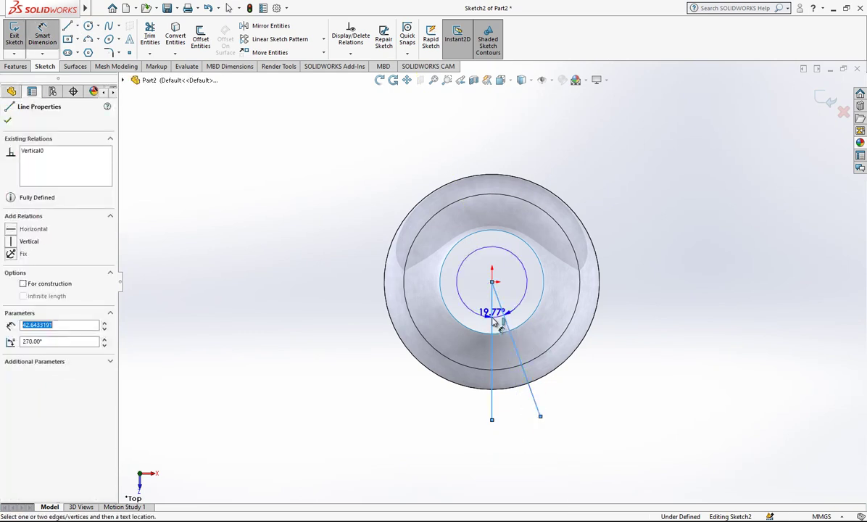
click(516, 432)
text(18)
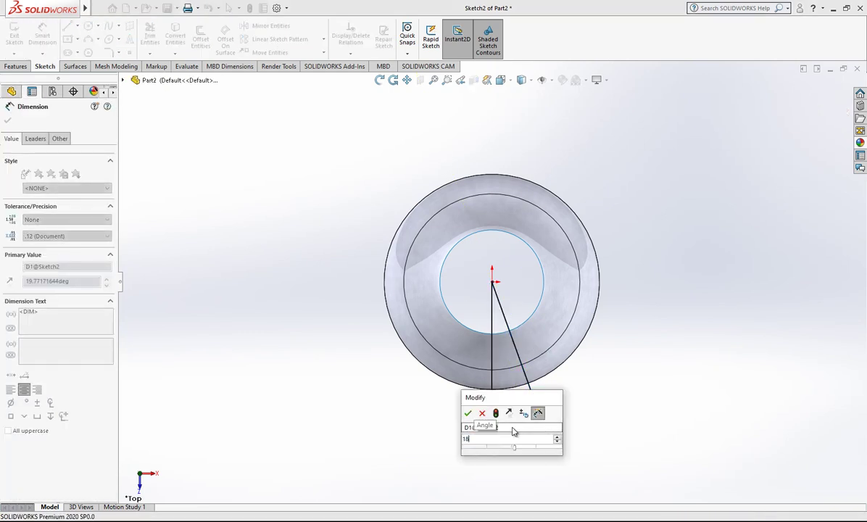
key(Return)
key(Escape)
click(820, 101)
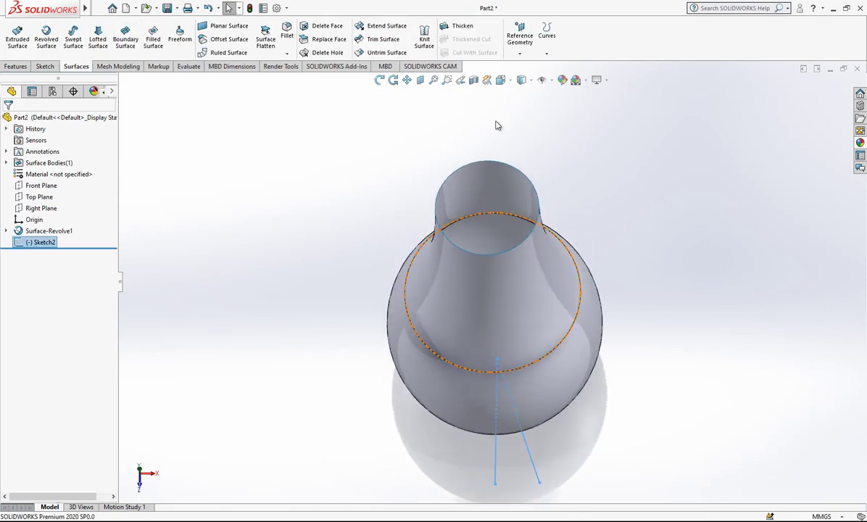
click(547, 53)
click(555, 67)
click(532, 296)
click(542, 387)
middle_drag(542, 386, 542, 317)
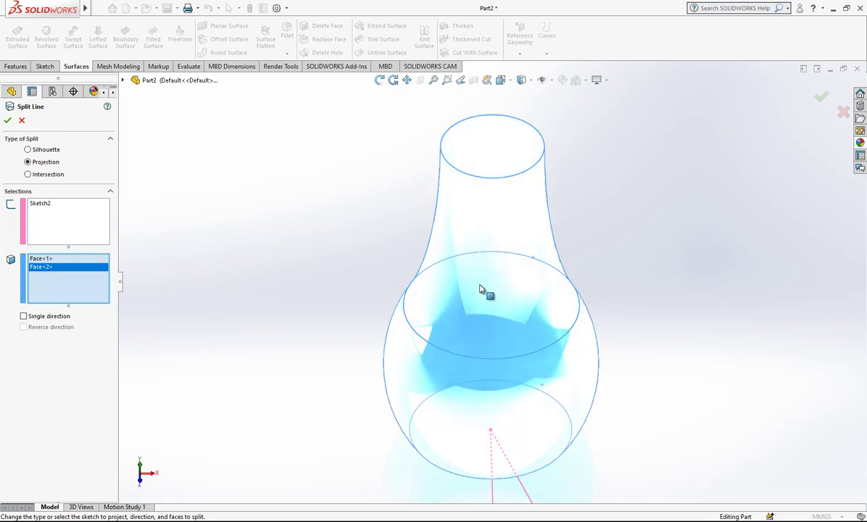
click(22, 120)
- Create a projection split line by projecting Sketch2 onto the upper and lower faces of the revolved surface
click(547, 52)
click(559, 66)
click(530, 282)
click(523, 410)
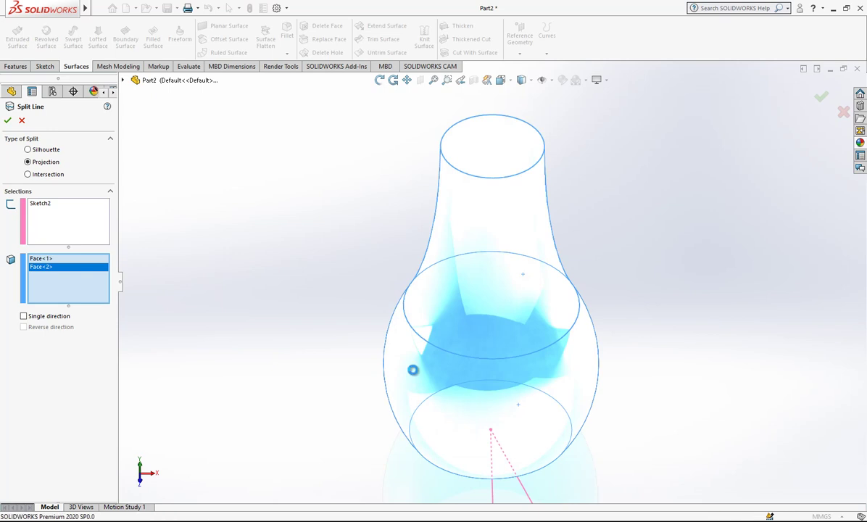
key(Return)
scroll(533, 385, down, 2)
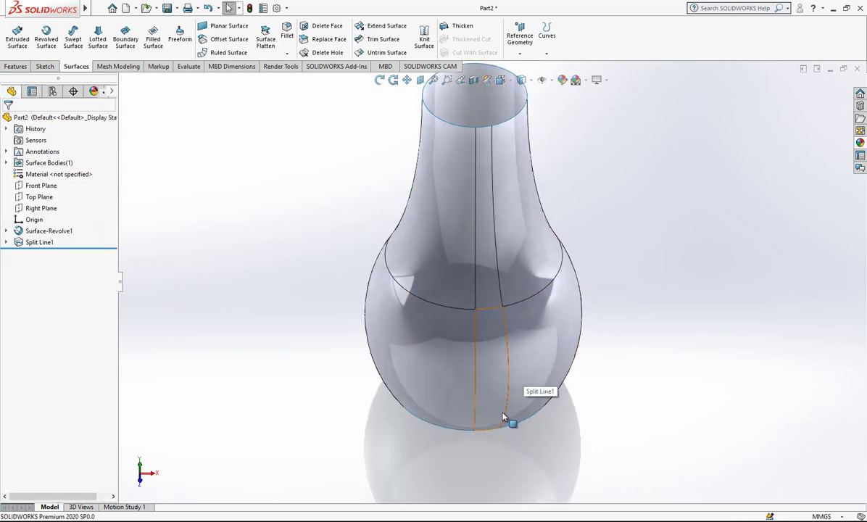
- Start another sketch on the Top Plane, seen from the top view
scroll(504, 407, up, 2)
click(40, 197)
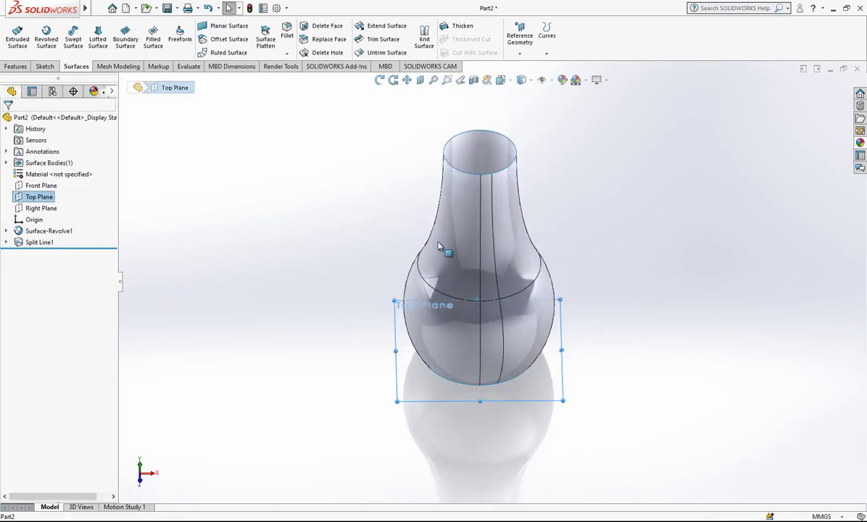
scroll(495, 305, up, 1)
middle_drag(495, 305, 472, 295)
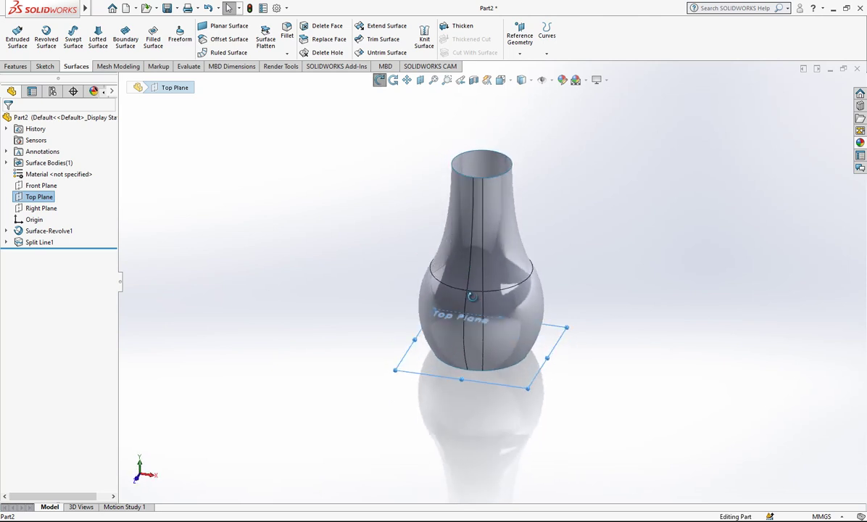
scroll(472, 295, down, 1)
click(499, 80)
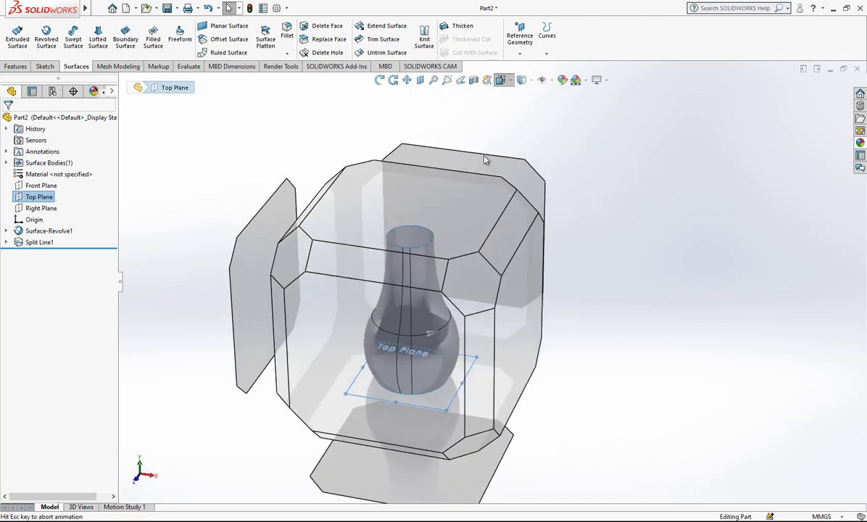
click(391, 233)
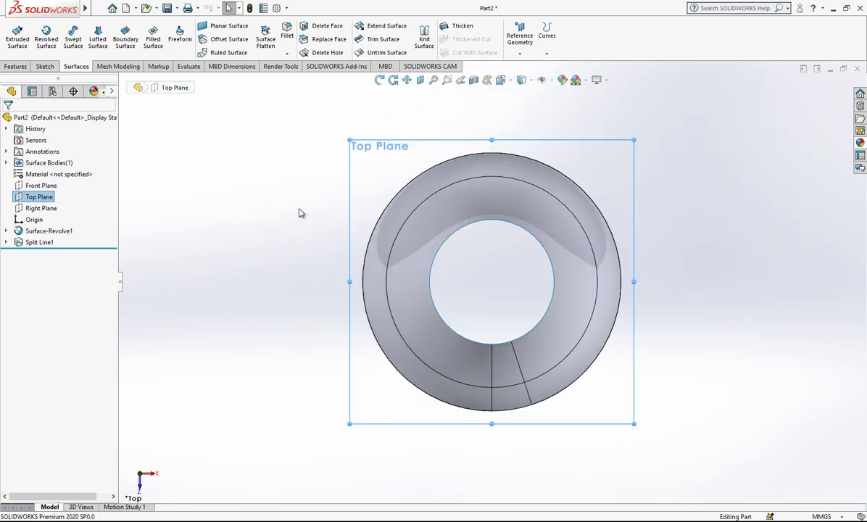
right_click(373, 151)
click(402, 131)
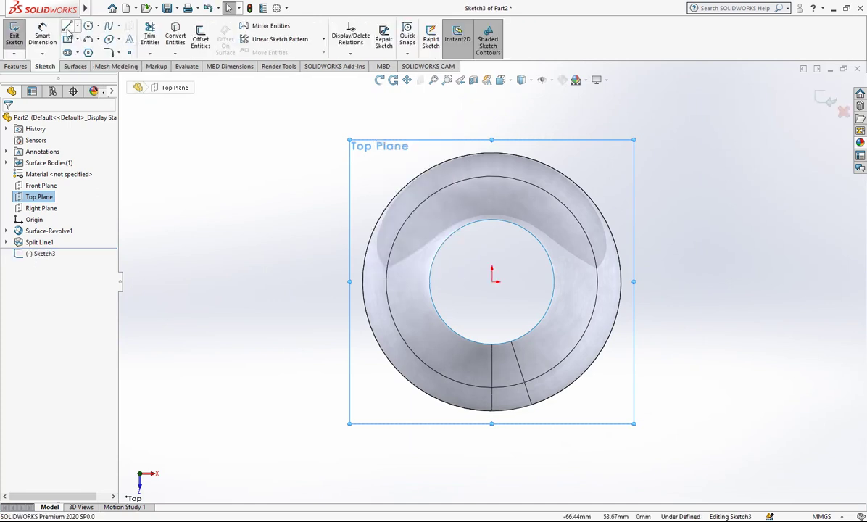
- Sketch a line about 43 mm long from the origin, slanting beyond the 18° split edge to outside the vase outline
click(67, 26)
click(492, 282)
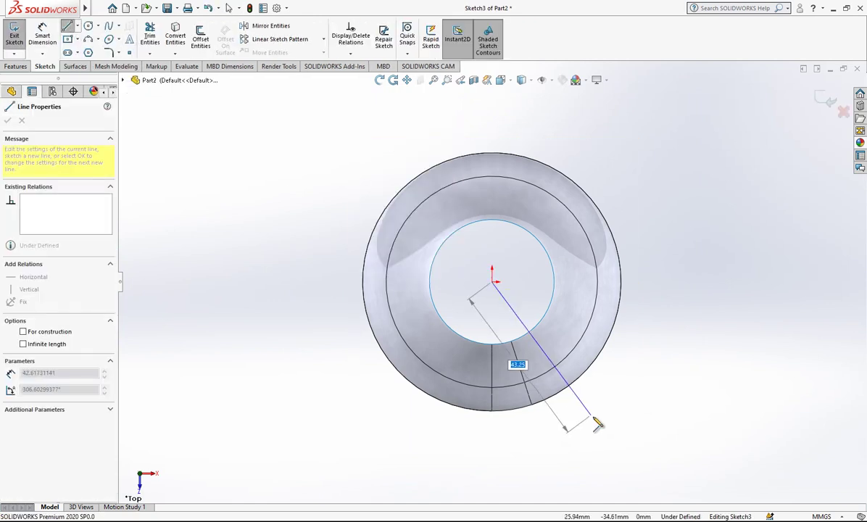
click(593, 416)
key(Escape)
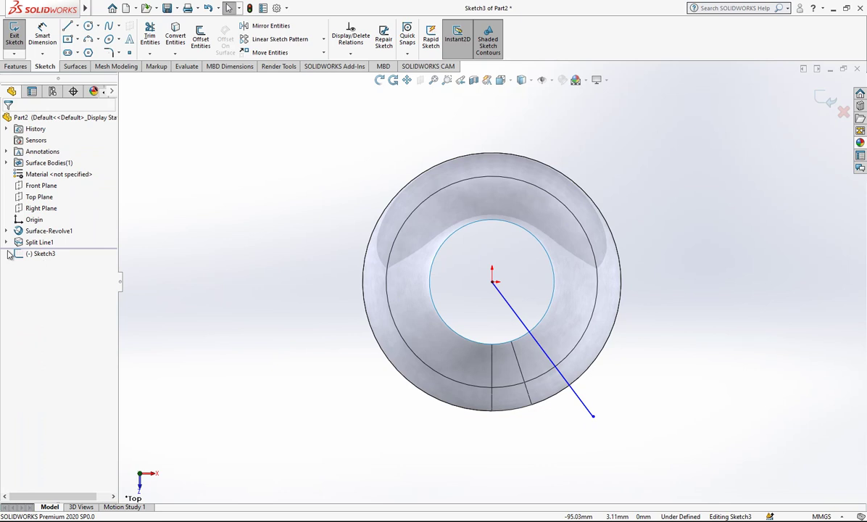
- Expand the Split Line feature and show its Sketch2 as a reference
click(7, 242)
click(49, 253)
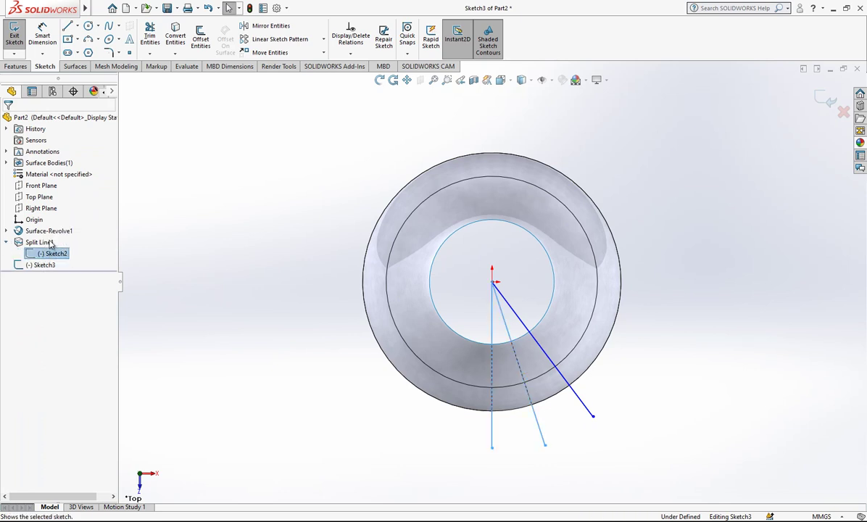
click(209, 163)
- Dimension the angle between the new line and the slanted line of Sketch2
click(43, 36)
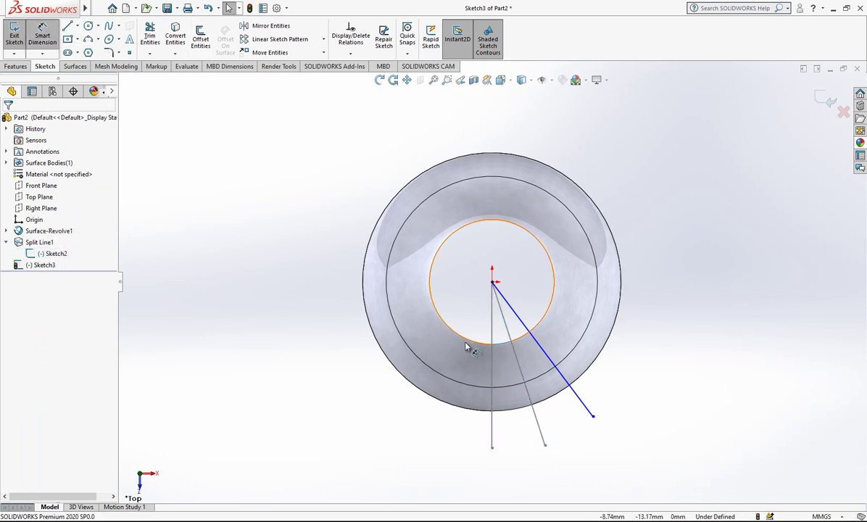
click(545, 355)
click(520, 361)
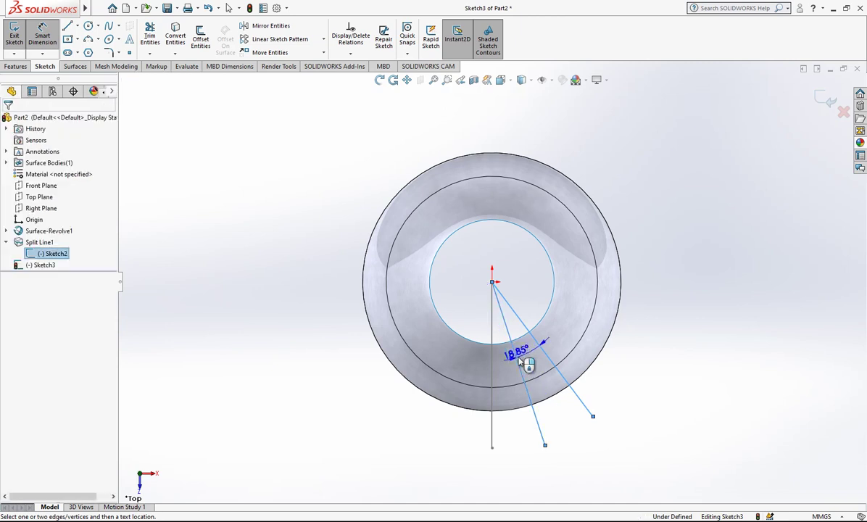
click(538, 367)
key(Return)
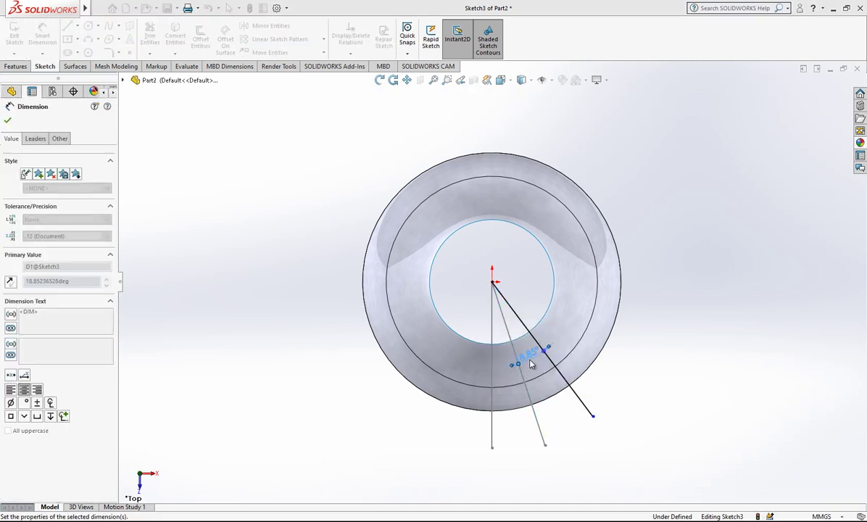
- Set the angle between the new line and the slanted Sketch2 line to 18° and close the sketch
scroll(525, 284, down, 4)
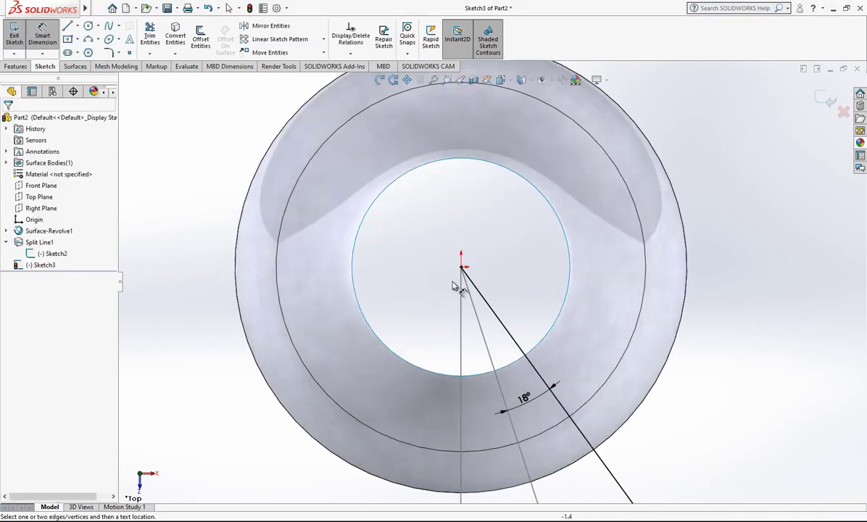
scroll(492, 289, up, 3)
scroll(492, 288, up, 2)
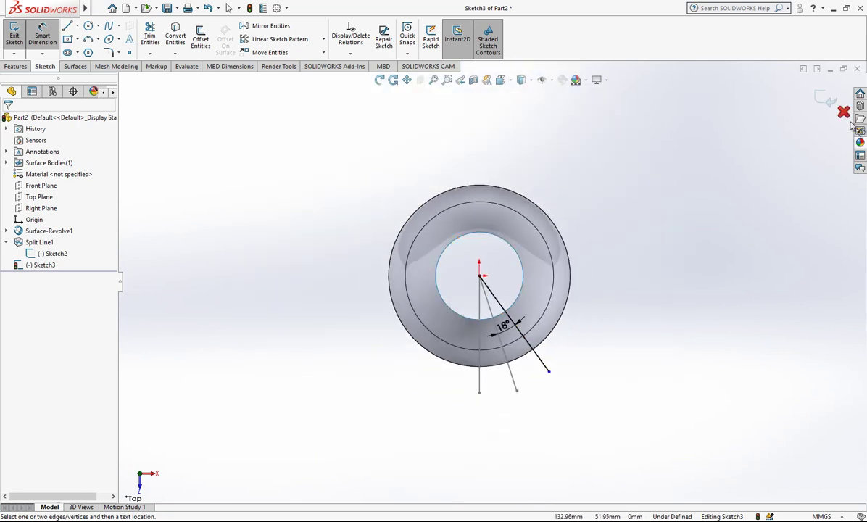
click(827, 101)
- Project Sketch3 as a split line onto the vase's faces beside the existing split edges
scroll(545, 339, down, 1)
middle_drag(545, 340, 549, 56)
click(548, 54)
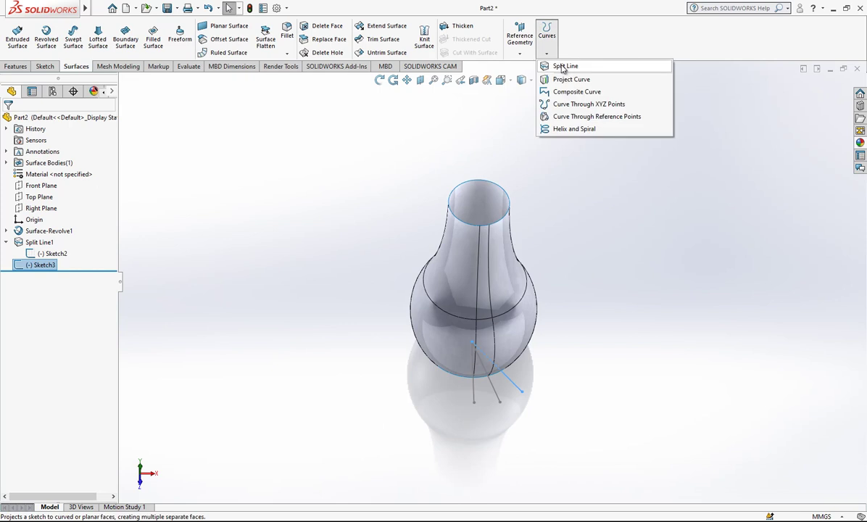
click(571, 64)
click(509, 293)
scroll(509, 303, up, 1)
middle_drag(508, 304, 497, 275)
scroll(497, 275, down, 1)
right_click(649, 250)
- Hide the Sketch2 reference lines below the vase
middle_drag(612, 300, 600, 286)
scroll(599, 290, down, 2)
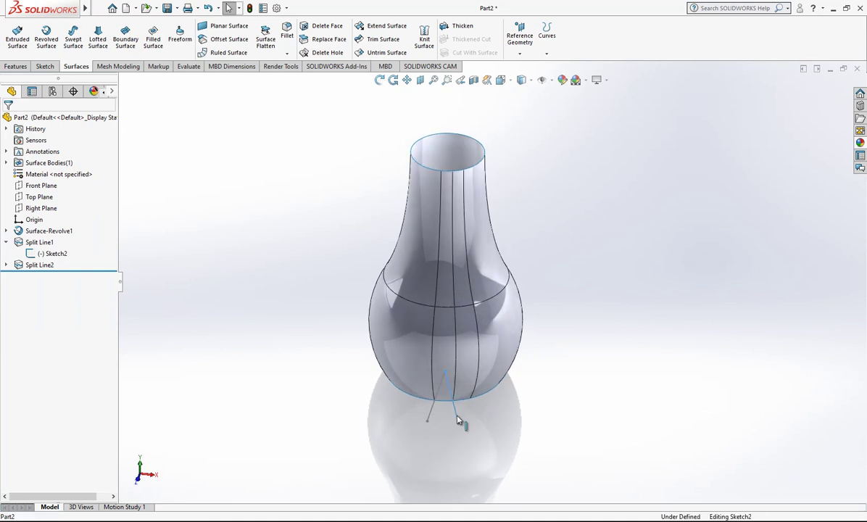
click(427, 391)
click(600, 274)
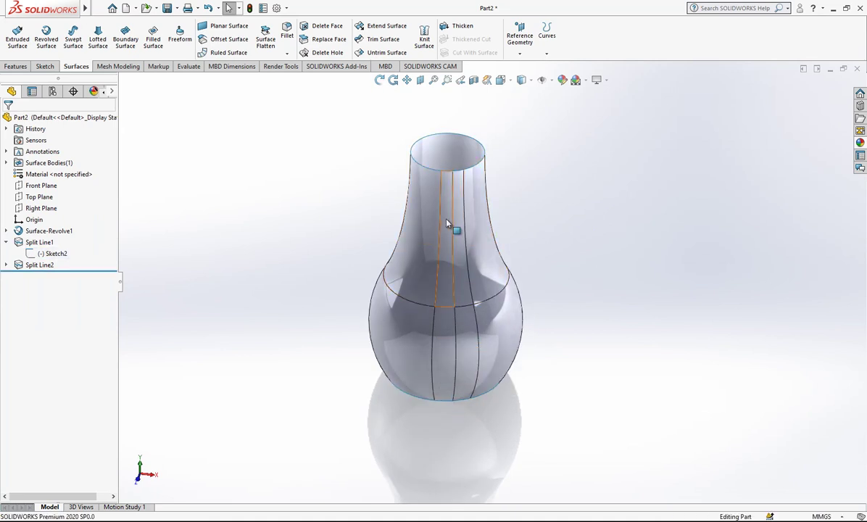
- Start a sketch on the Front Plane, viewed normal to it
click(47, 187)
click(106, 175)
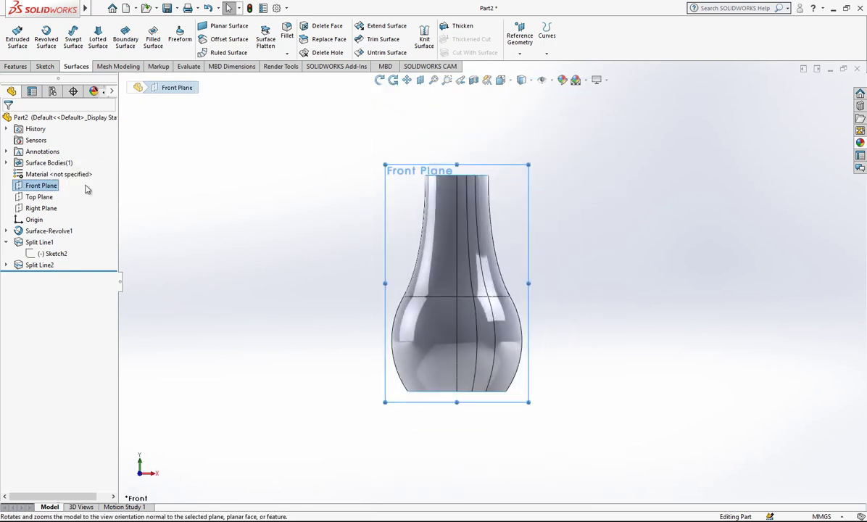
right_click(52, 188)
click(74, 170)
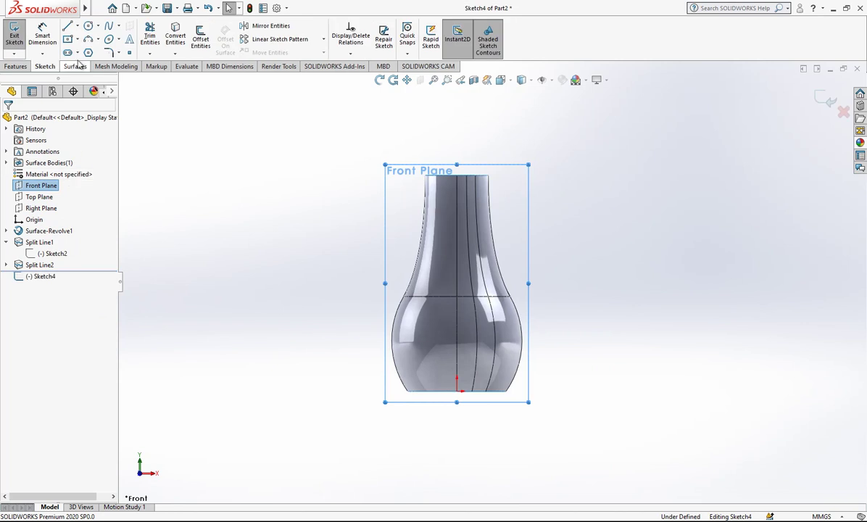
- Sketch a horizontal line about 155 mm long below the vase, extending past both sides
click(69, 26)
click(314, 419)
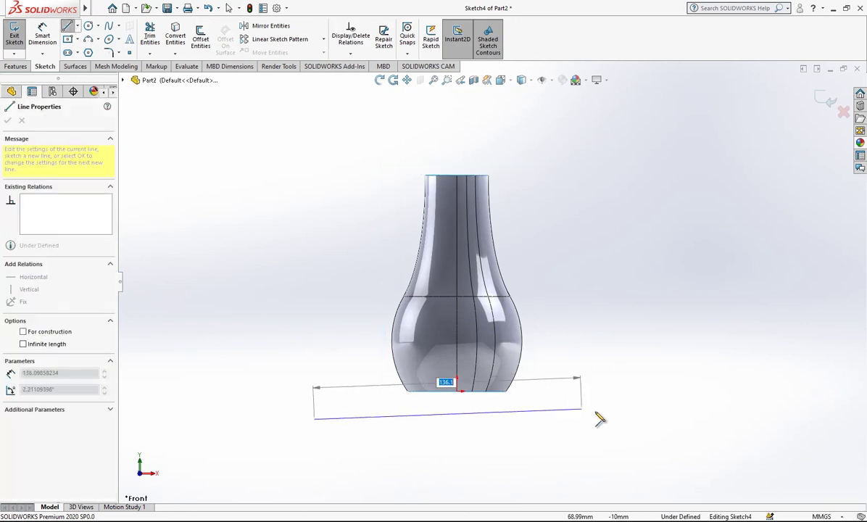
click(619, 421)
key(Escape)
- Add a Midpoint relation between the horizontal line and the vertex at the centre of the vase's base
click(480, 420)
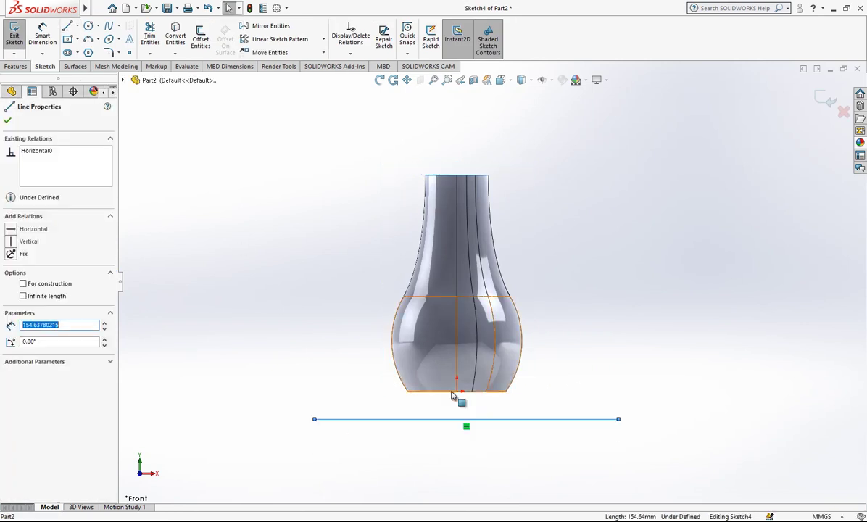
key(Escape)
click(446, 418)
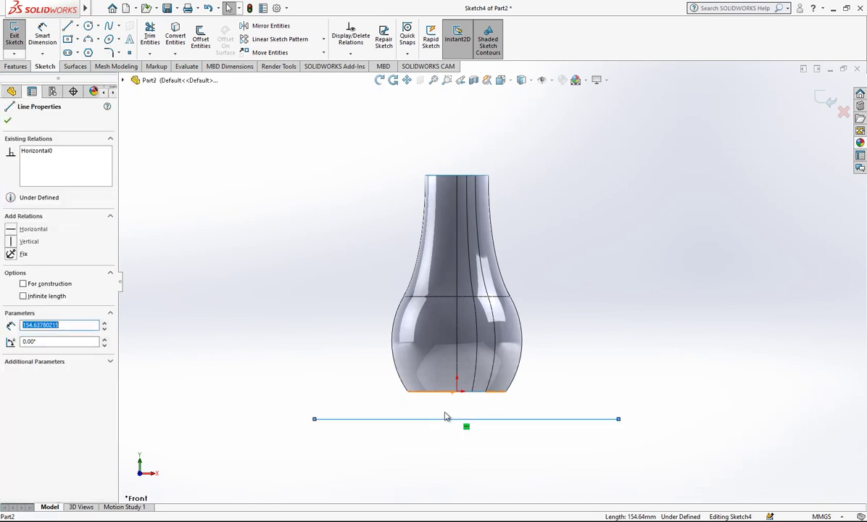
ctrl+click(457, 393)
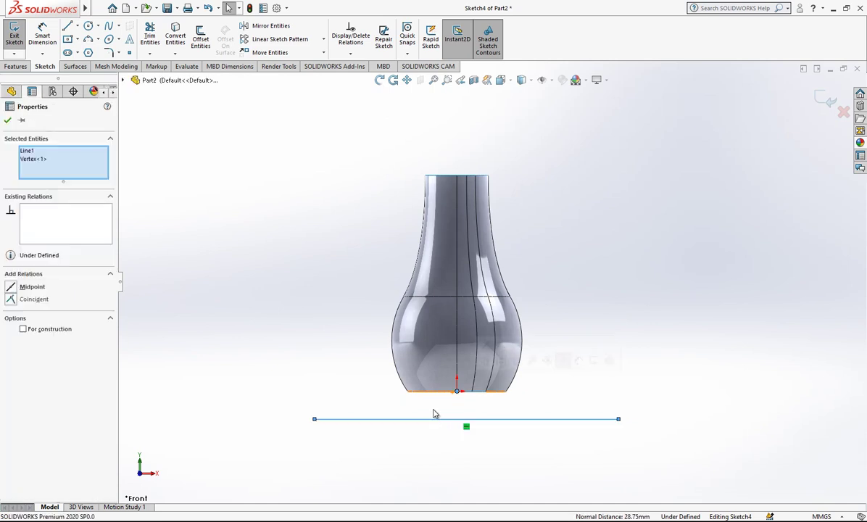
click(33, 287)
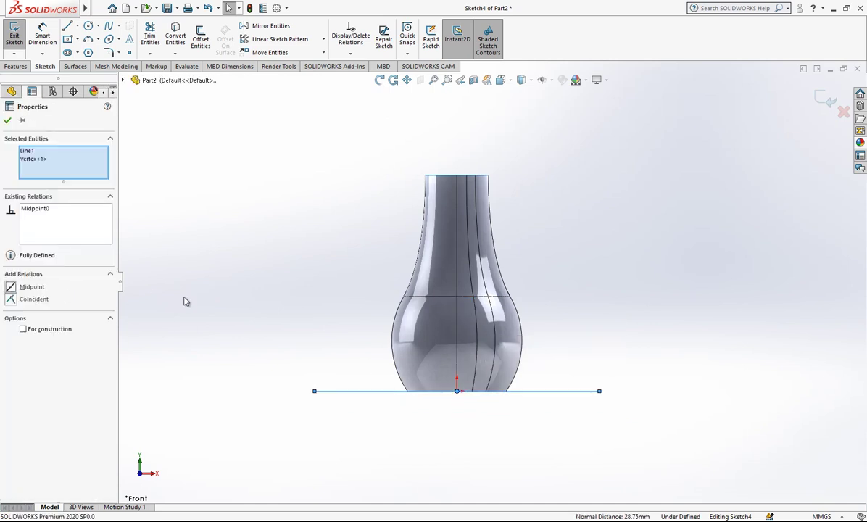
click(186, 300)
- Pattern the base line linearly along the Y-axis with 9 instances at 10 mm spacing and a single instance along X
click(344, 392)
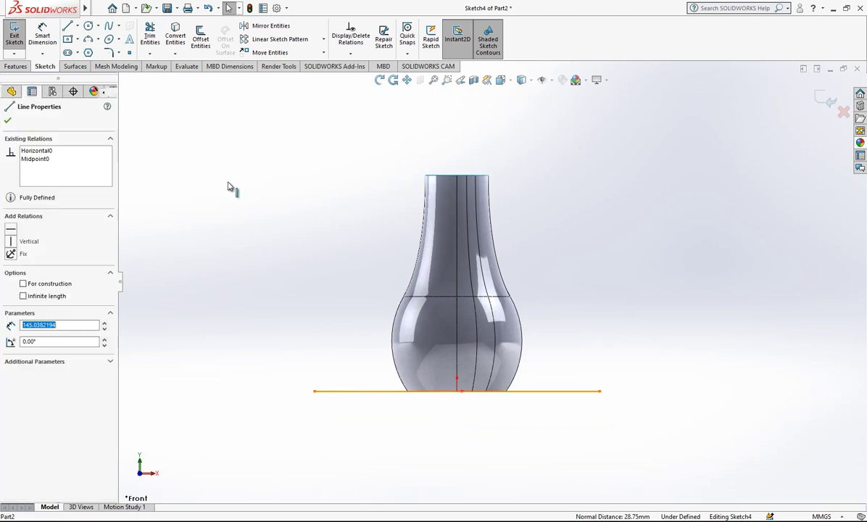
click(280, 40)
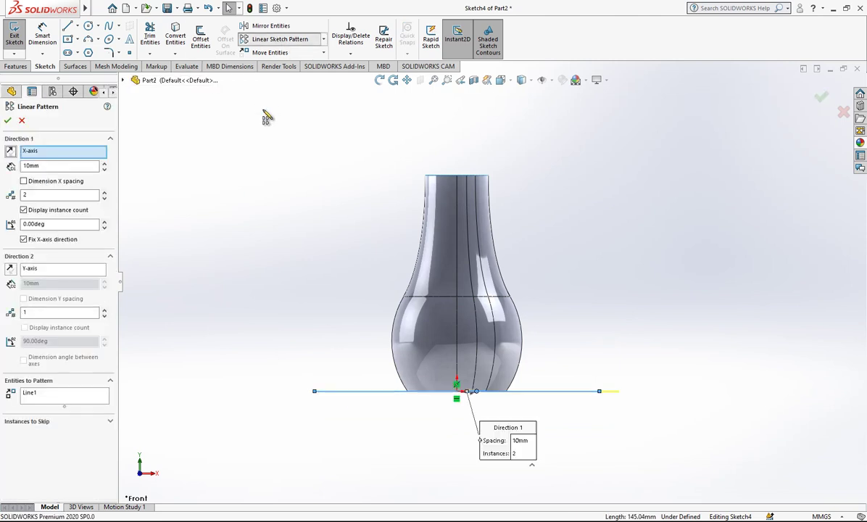
click(105, 198)
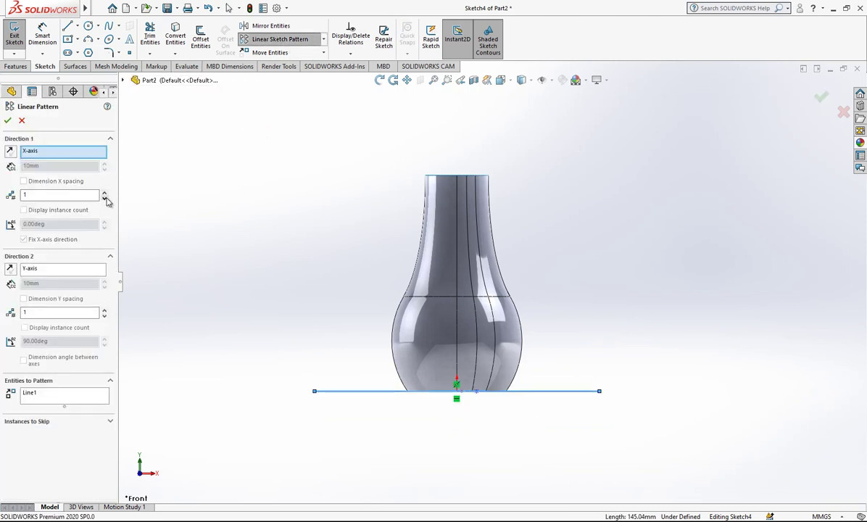
click(105, 310)
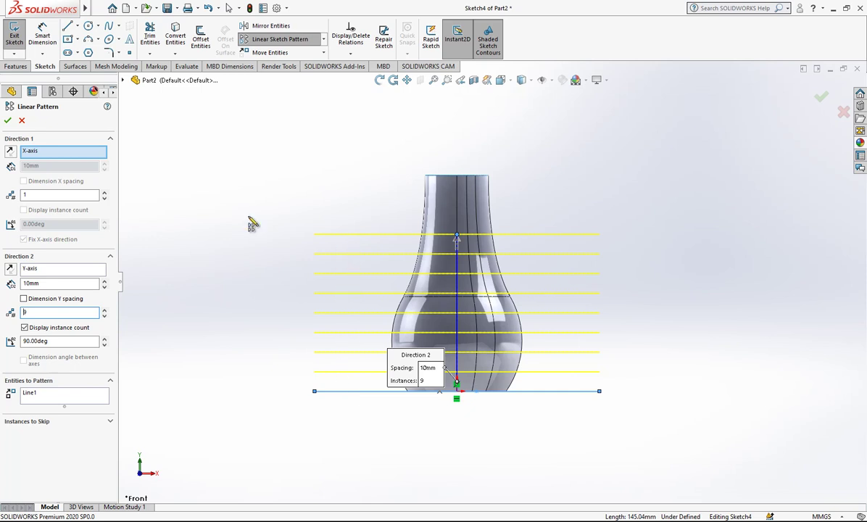
click(7, 121)
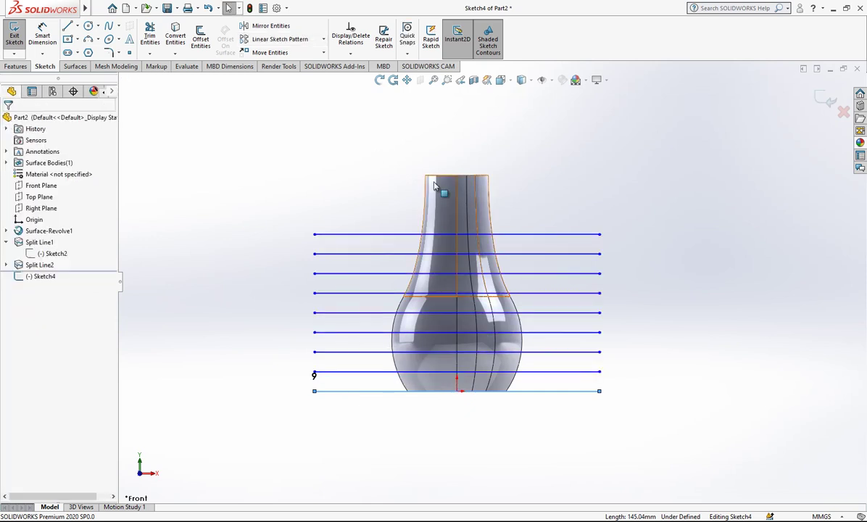
- Add a Midpoint relation between the topmost patterned line and the vertex on the vase's rim, and close the sketch
click(464, 234)
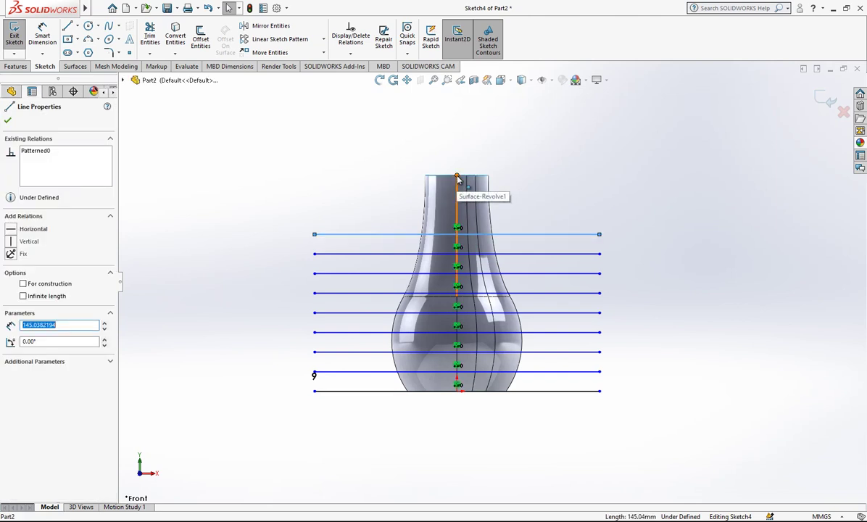
ctrl+click(457, 176)
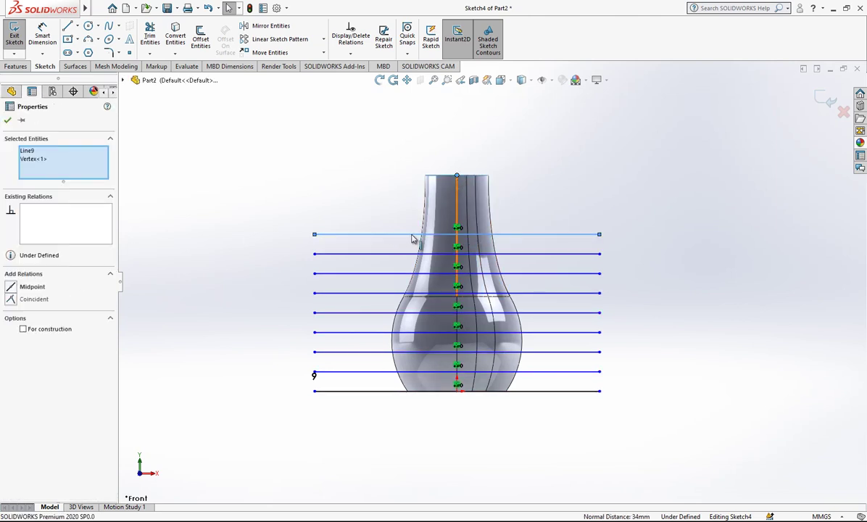
click(32, 287)
click(243, 221)
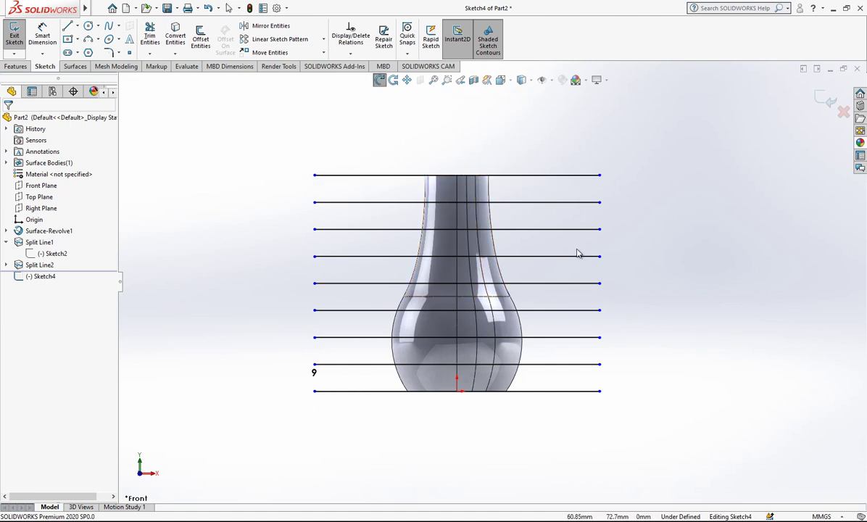
middle_drag(578, 253, 616, 270)
click(827, 99)
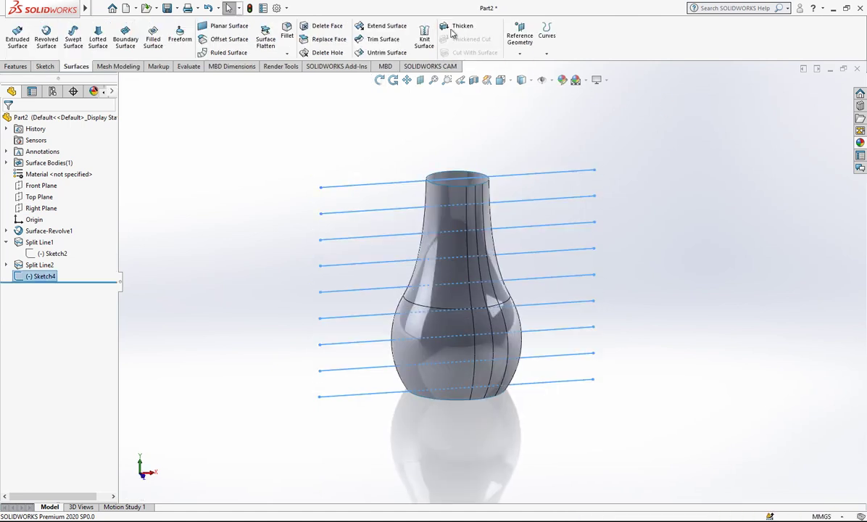
- Project the patterned lines of Sketch4 as a split line onto the four narrow strip faces of the vase
click(547, 33)
click(562, 66)
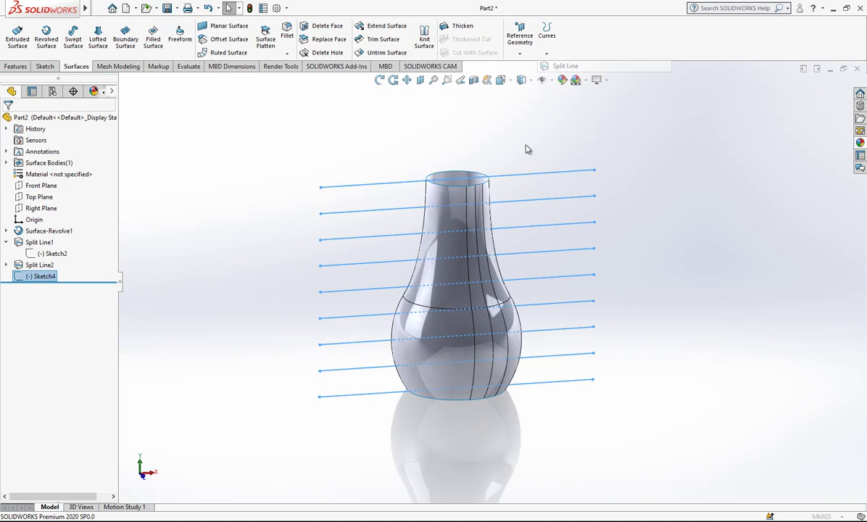
click(472, 203)
click(479, 340)
click(507, 354)
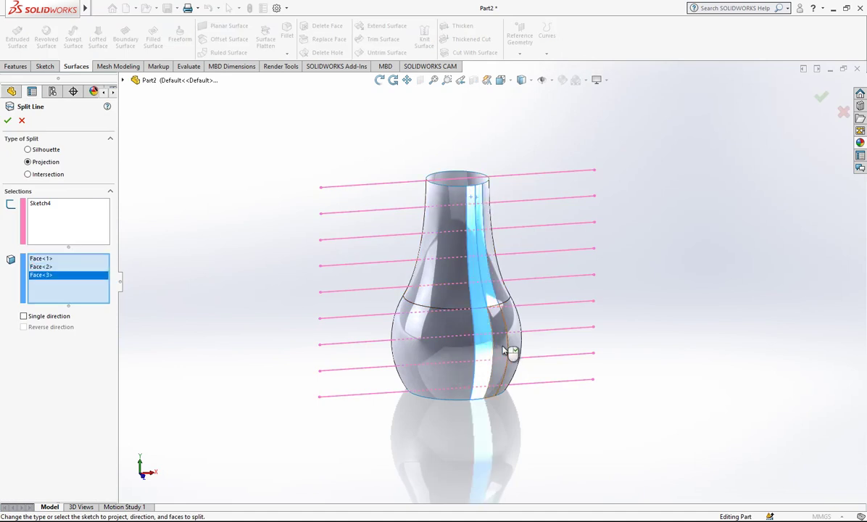
click(499, 353)
key(Return)
middle_drag(509, 374, 433, 363)
scroll(548, 305, down, 1)
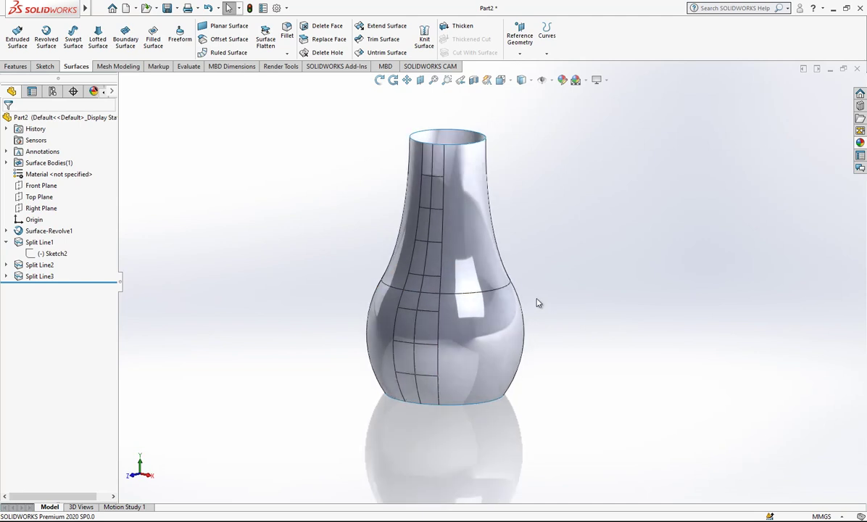
scroll(513, 296, up, 1)
middle_drag(491, 315, 464, 337)
click(5, 242)
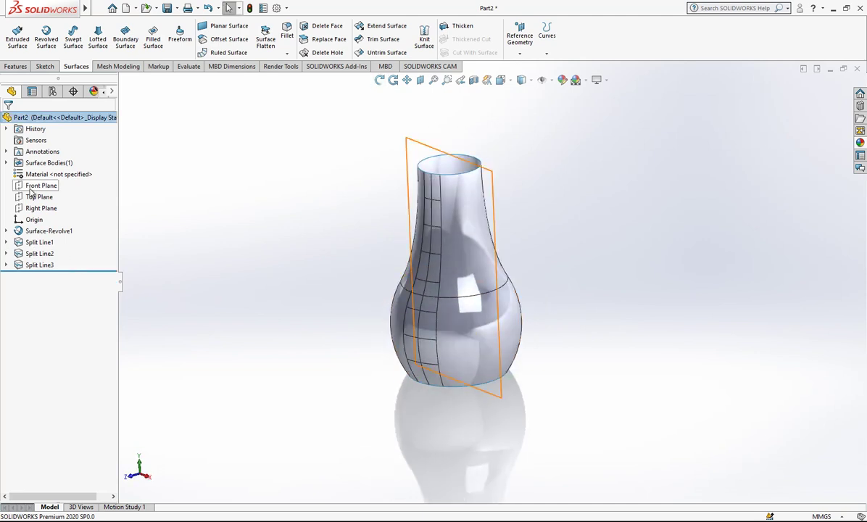
middle_drag(496, 385, 527, 348)
scroll(465, 364, down, 4)
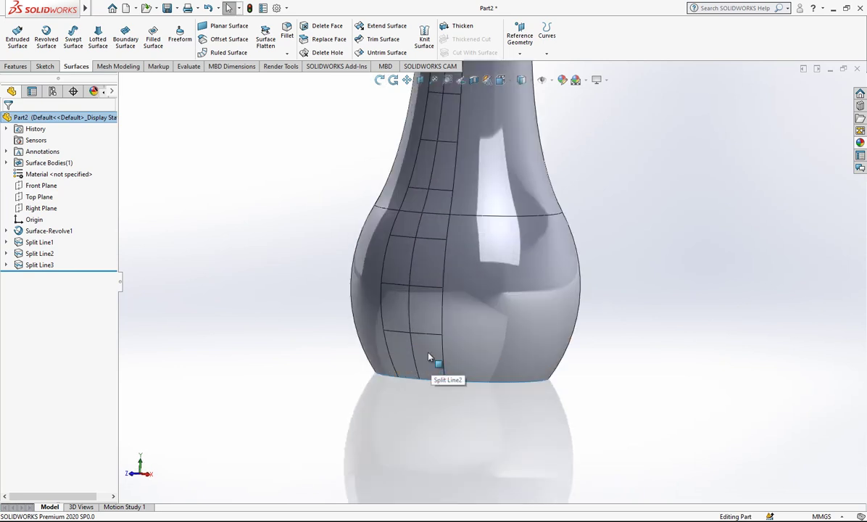
click(522, 48)
click(529, 67)
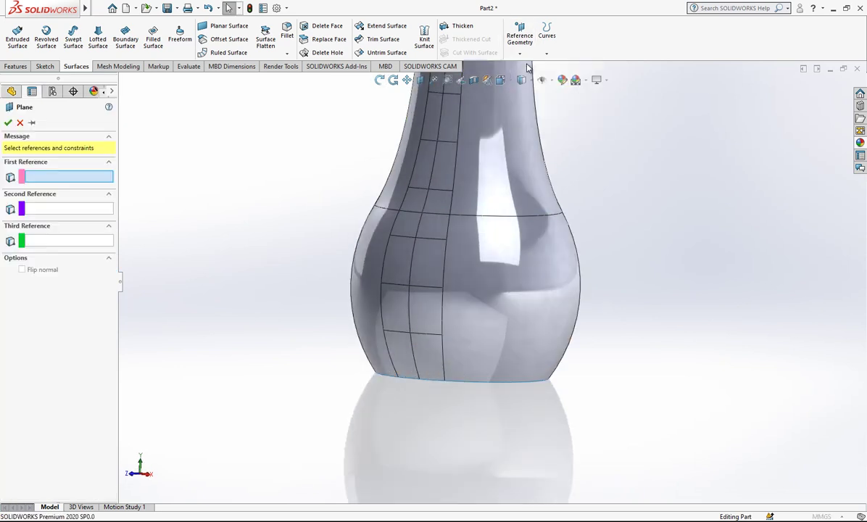
scroll(383, 317, down, 3)
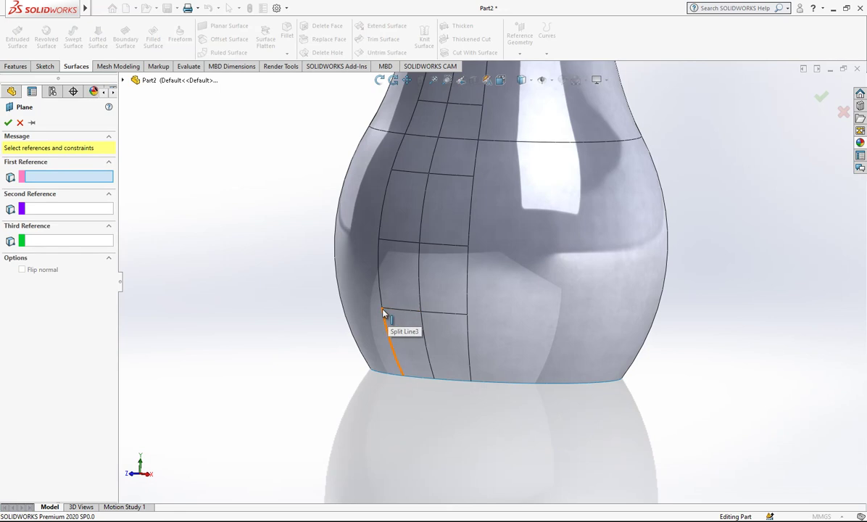
click(384, 311)
click(19, 123)
- Create a reference plane through the lowest facet's two upper corners and the midpoint of its bottom edge
click(520, 40)
click(529, 67)
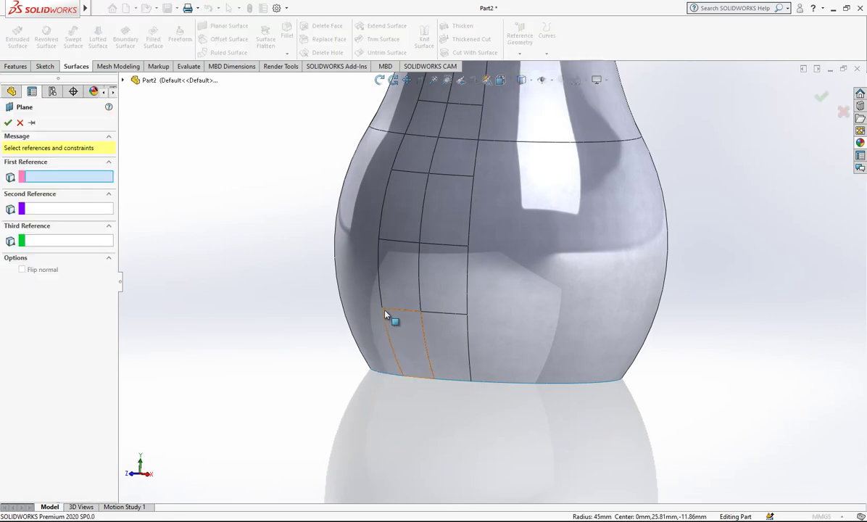
click(418, 313)
scroll(421, 313, down, 2)
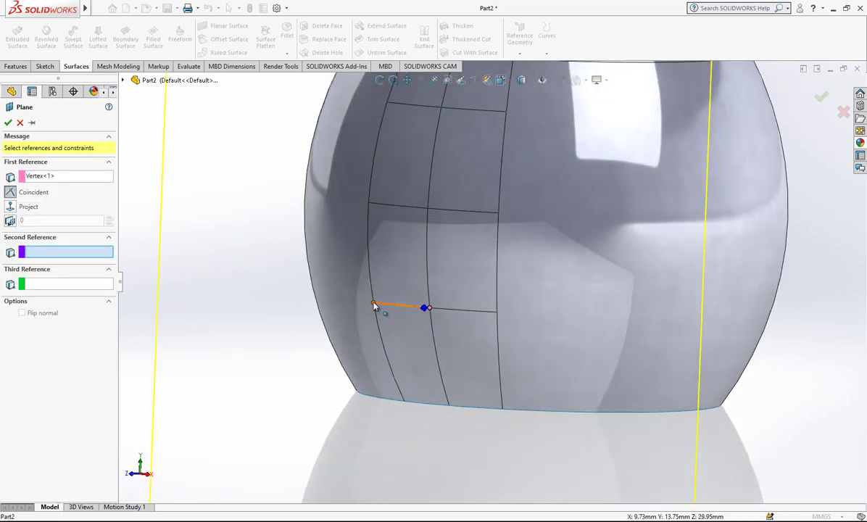
click(374, 304)
click(426, 406)
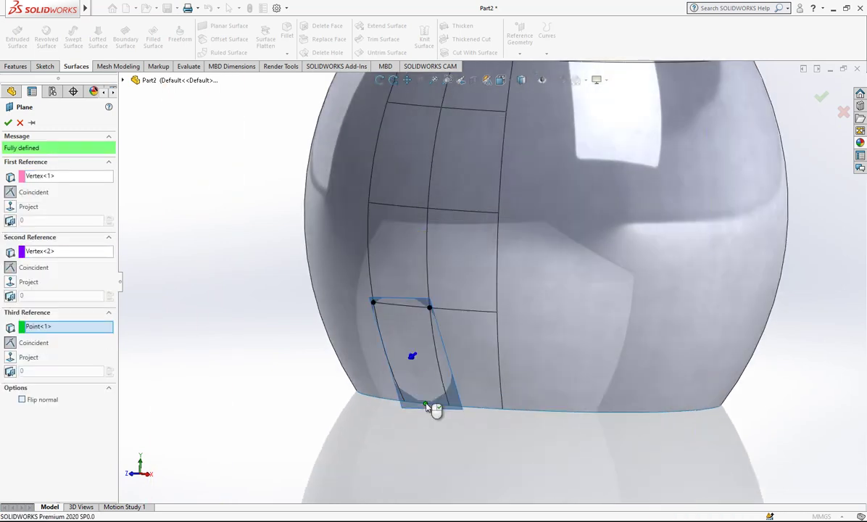
scroll(442, 391, up, 2)
middle_drag(442, 391, 458, 370)
scroll(455, 377, down, 1)
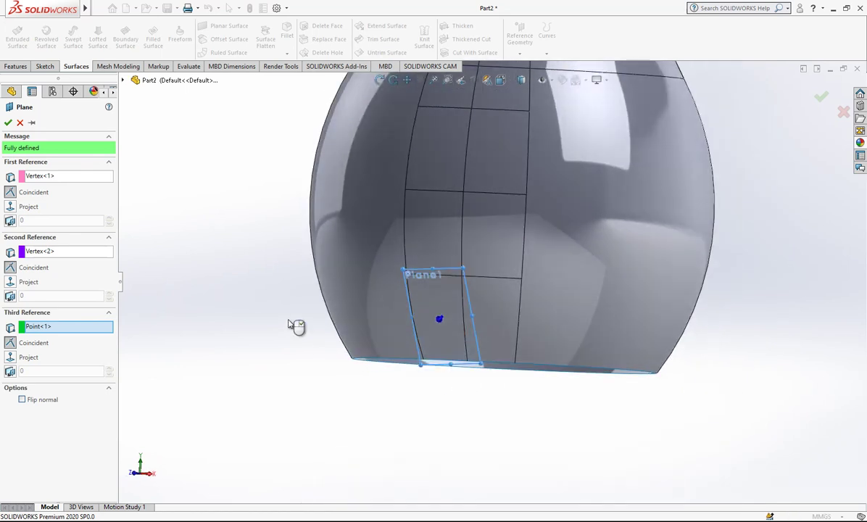
right_click(288, 321)
- On the new plane, sketch a triangle joining the facet's two upper corners to a point near the middle of its bottom edge
right_click(44, 281)
click(49, 248)
click(75, 28)
click(68, 27)
scroll(440, 275, down, 3)
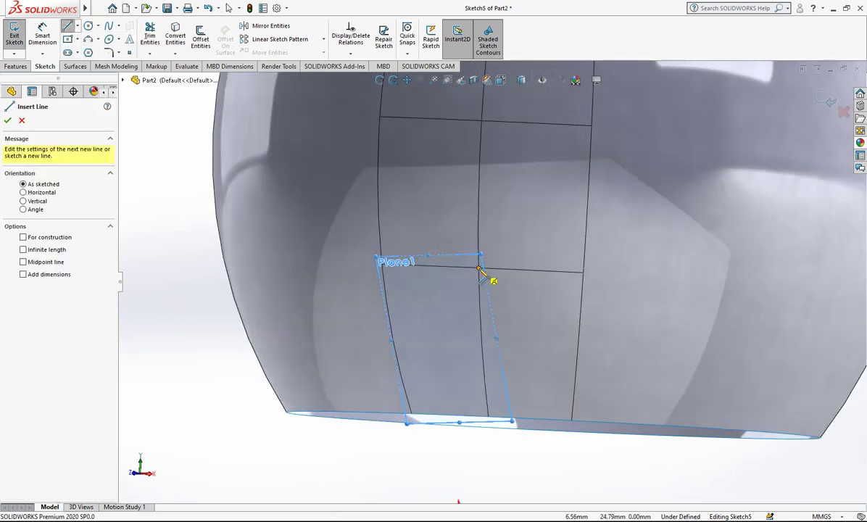
click(382, 262)
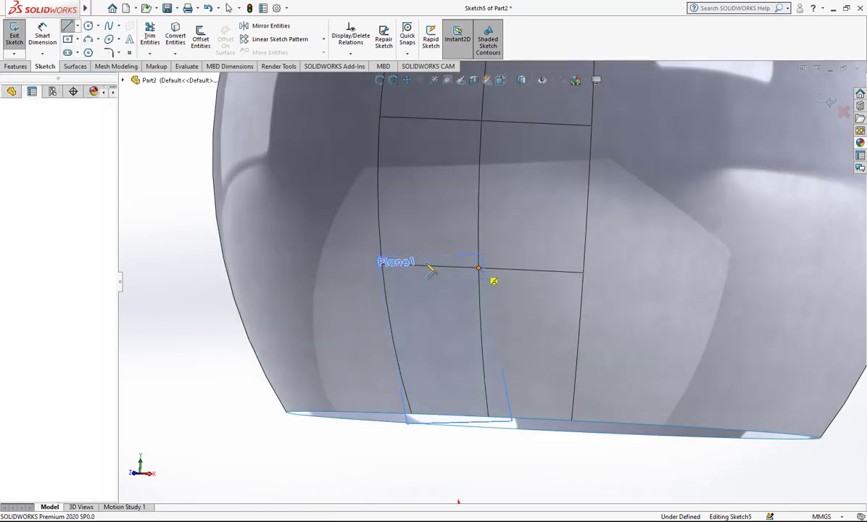
click(449, 412)
click(480, 270)
key(Escape)
- Add a Pierce relation between the triangle's lowest corner and the bottom edge of the facet, and close the sketch
click(450, 413)
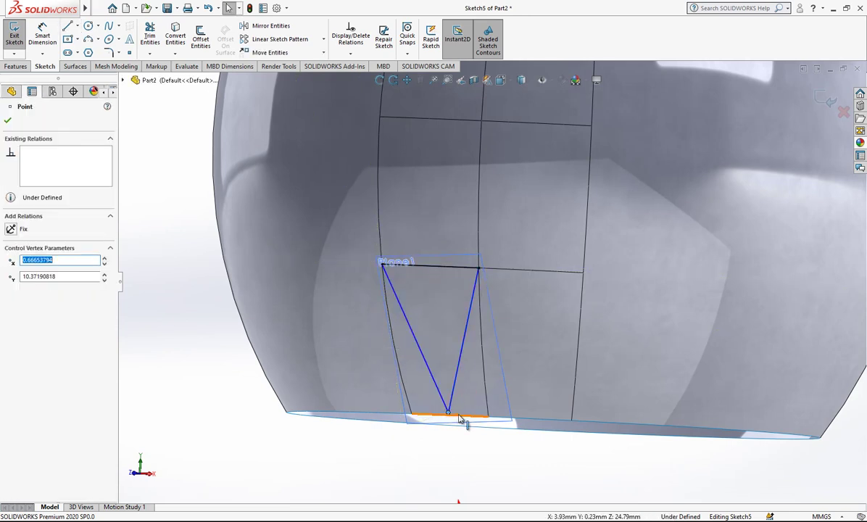
ctrl+click(465, 420)
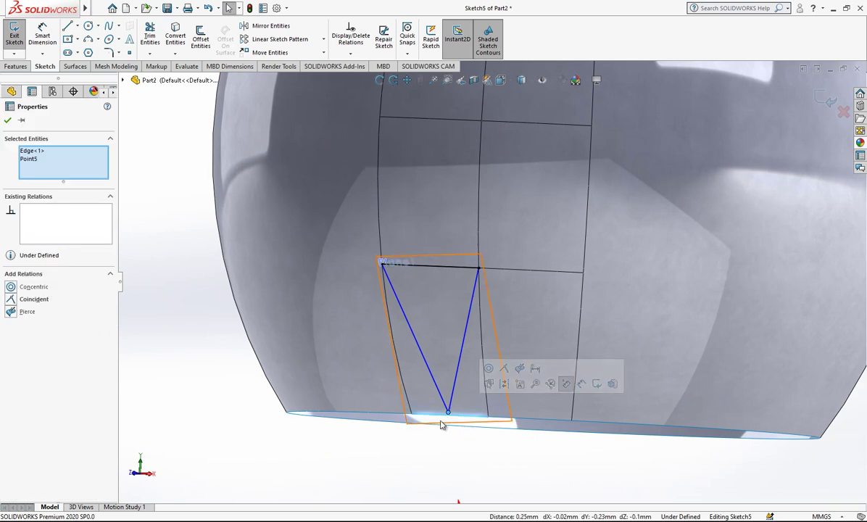
middle_drag(441, 417, 411, 428)
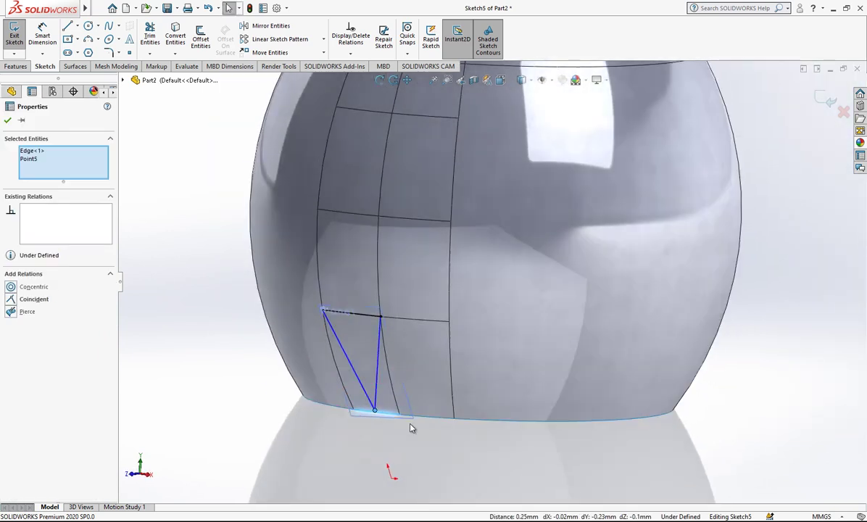
click(13, 312)
click(239, 438)
scroll(380, 422, up, 1)
middle_drag(381, 421, 416, 404)
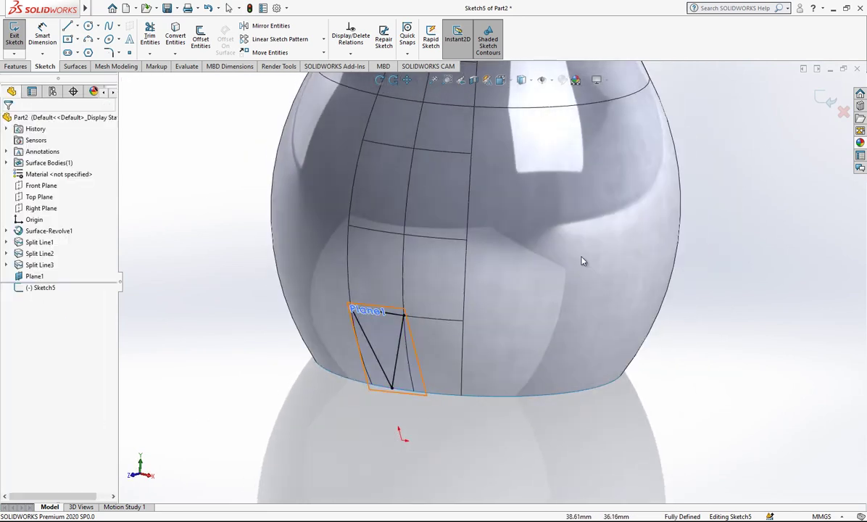
click(14, 32)
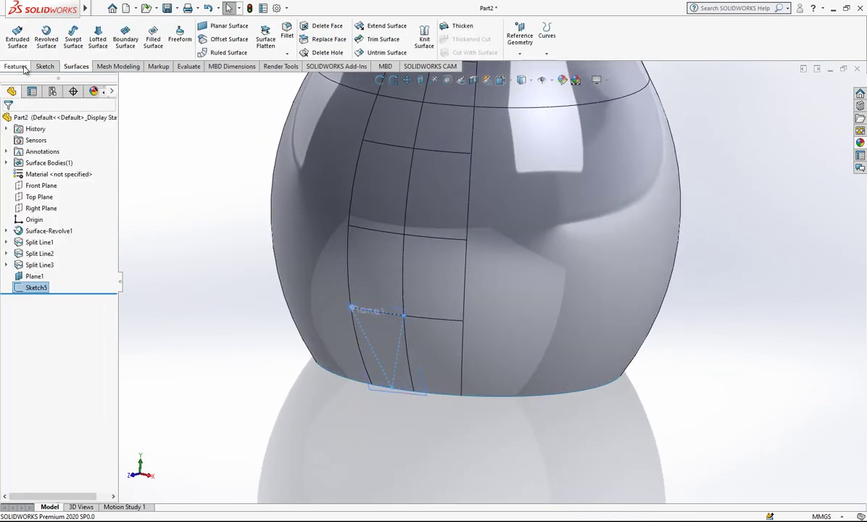
- Extrude the triangle 10 mm outward as a boss with a 45° draft so it tapers into a pyramid
click(16, 66)
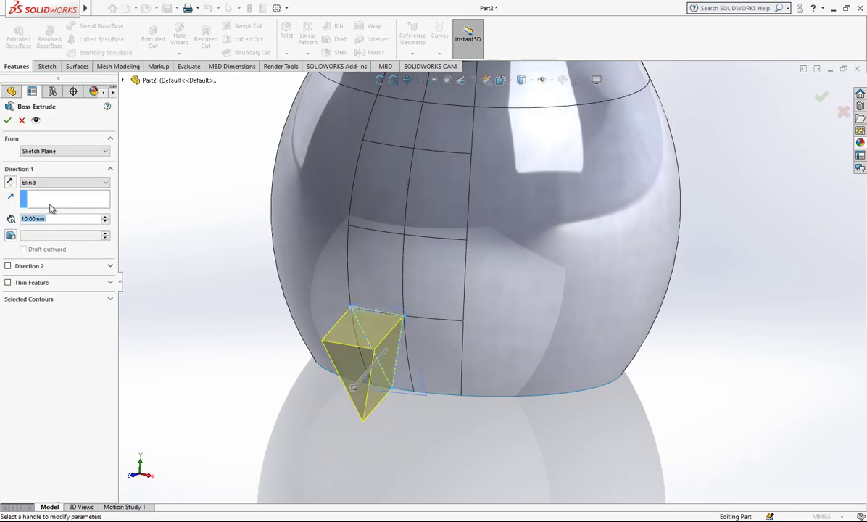
click(11, 236)
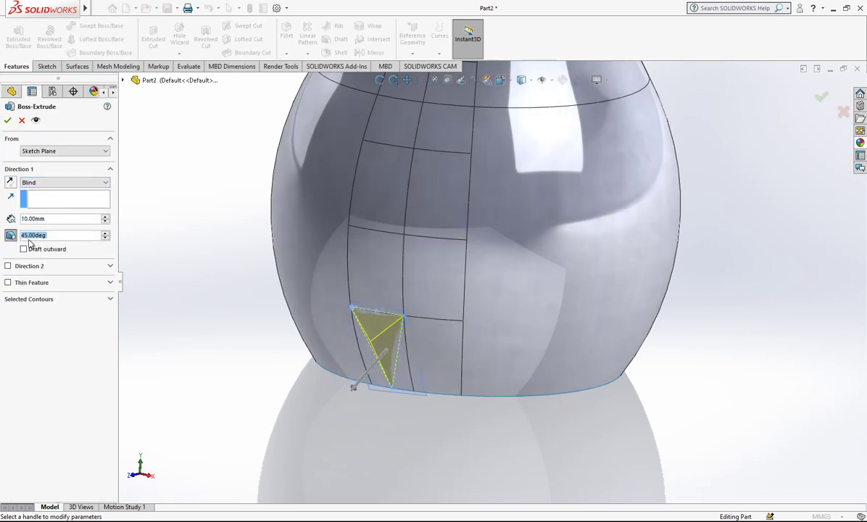
scroll(349, 324, down, 2)
mouse_move(442, 355)
middle_down()
mouse_move(455, 302)
mouse_move(434, 341)
middle_up()
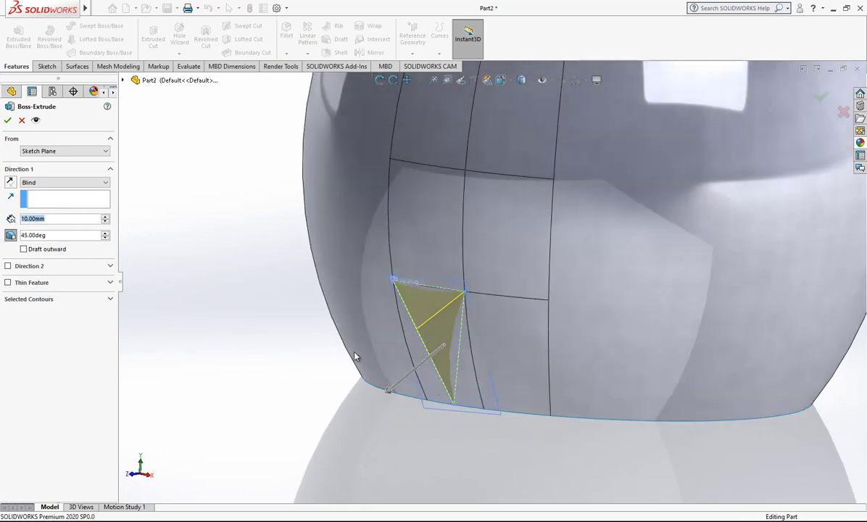
key(Return)
middle_drag(339, 358, 443, 381)
- Hide the first pyramid's reference plane
click(472, 369)
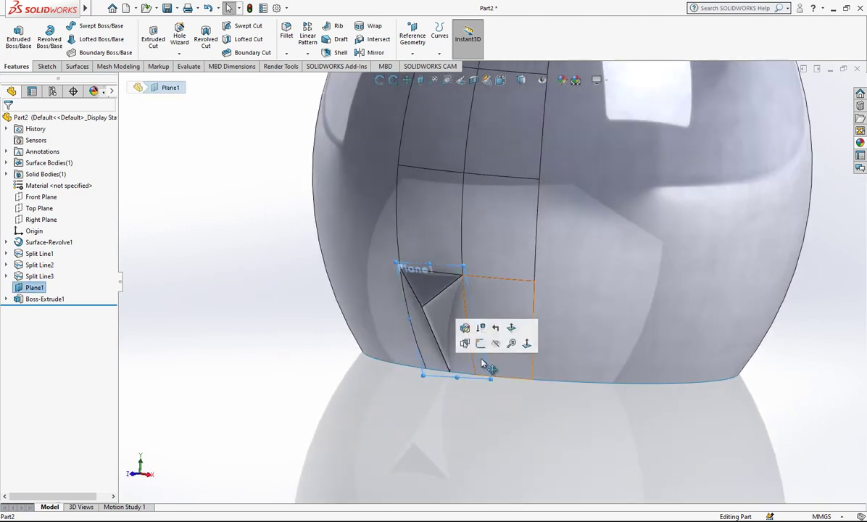
click(496, 343)
scroll(507, 338, down, 2)
click(522, 329)
- Create a reference plane through the bottom-edge midpoints of the two adjacent lowest facets and the upper corner they share
click(413, 36)
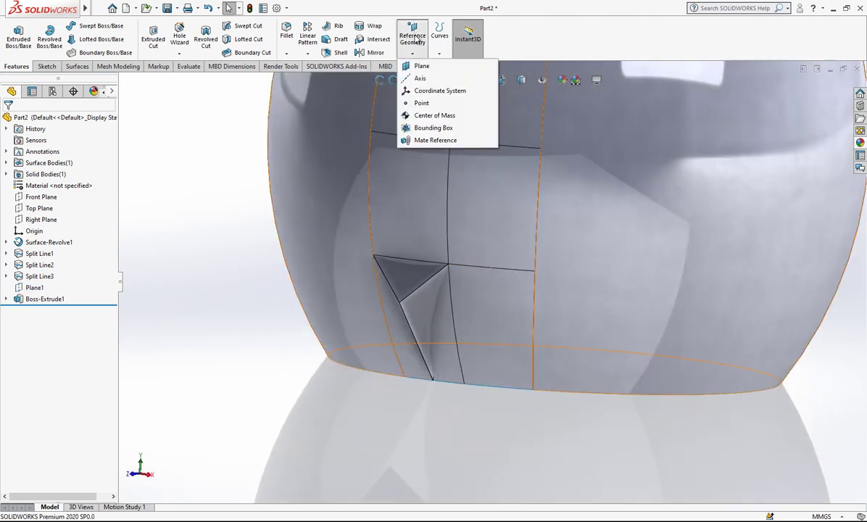
click(424, 64)
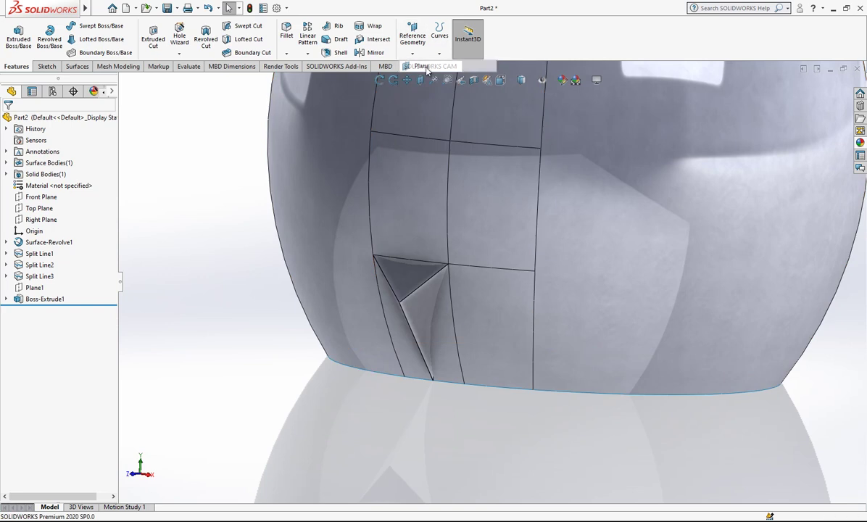
click(433, 382)
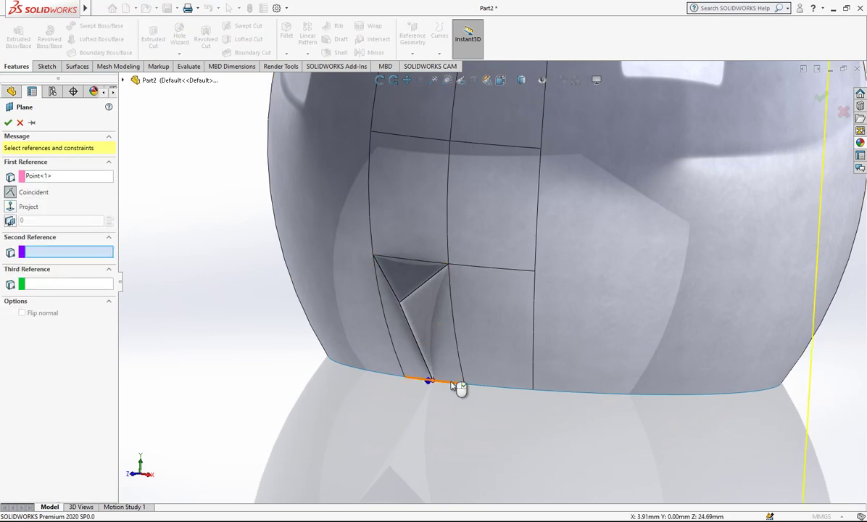
click(499, 389)
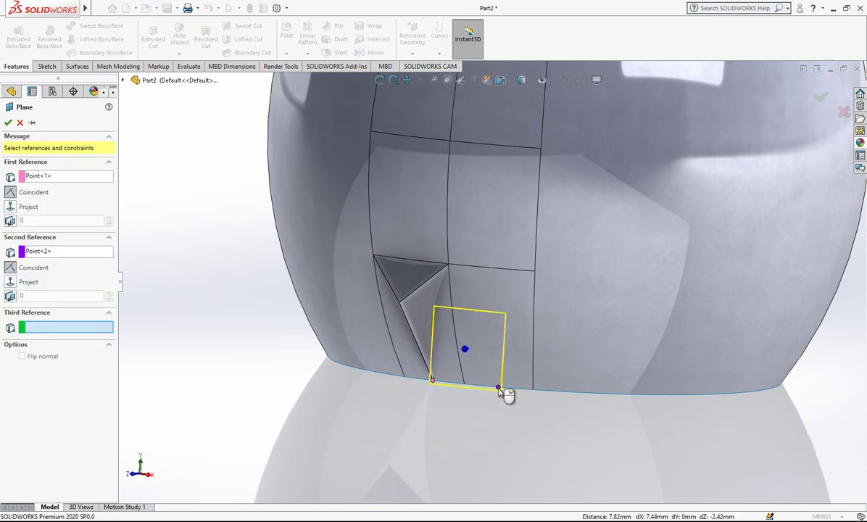
click(449, 266)
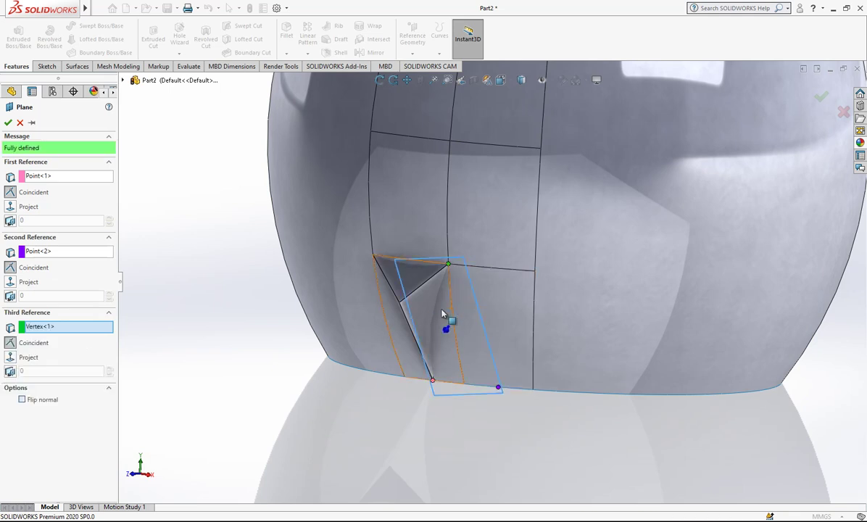
key(Return)
- On the new plane, sketch a triangle from the shared upper corner to the first pyramid's lowest point and the neighbouring facet's bottom edge
right_click(40, 311)
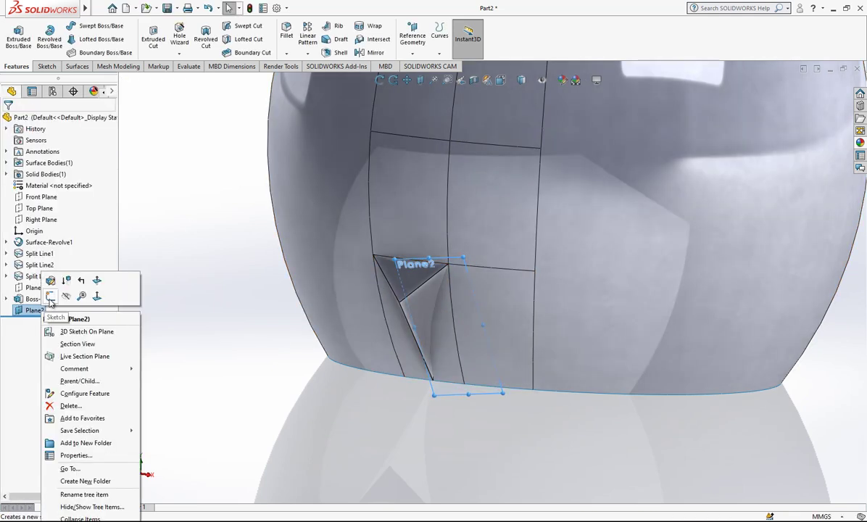
click(50, 298)
click(67, 26)
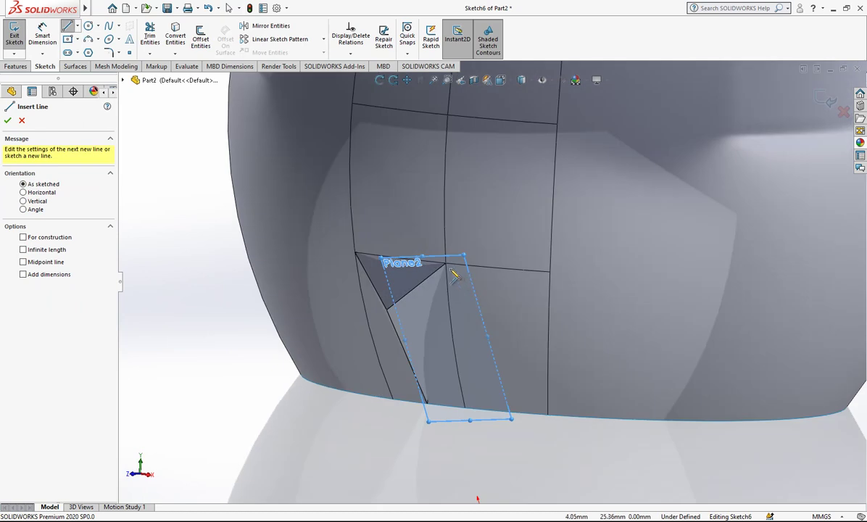
click(446, 264)
click(508, 411)
click(428, 404)
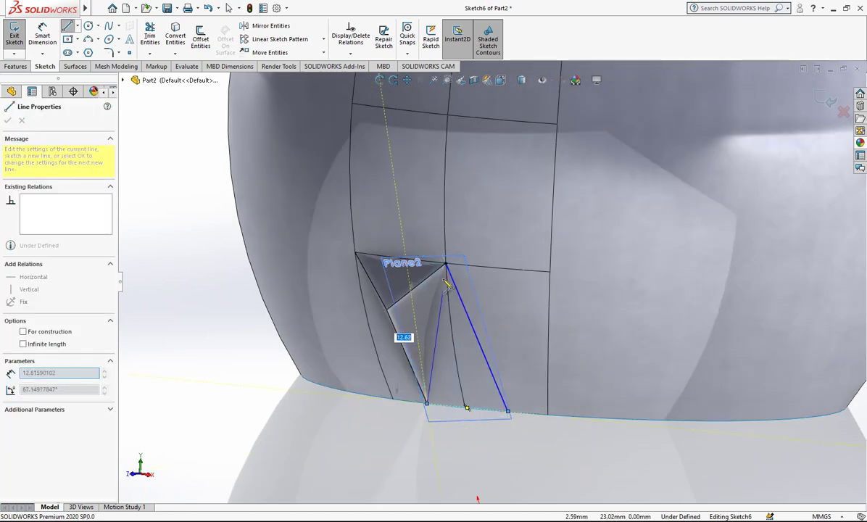
key(Escape)
scroll(441, 403, down, 1)
- Add a Pierce relation between the triangle's free lower corner and the neighbouring facet's bottom edge, and close the sketch
mouse_move(426, 404)
mouse_down()
mouse_move(462, 407)
mouse_move(453, 405)
mouse_up()
key(Escape)
drag(521, 413, 509, 414)
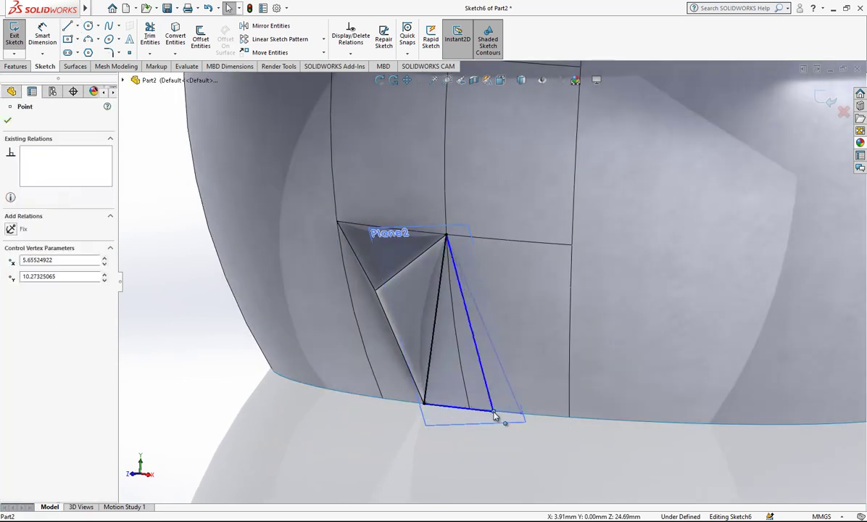
click(520, 415)
ctrl+click(427, 410)
click(27, 315)
key(Escape)
scroll(523, 332, up, 2)
mouse_move(523, 332)
middle_down()
mouse_move(538, 309)
mouse_move(523, 328)
middle_up()
scroll(522, 328, down, 1)
click(829, 101)
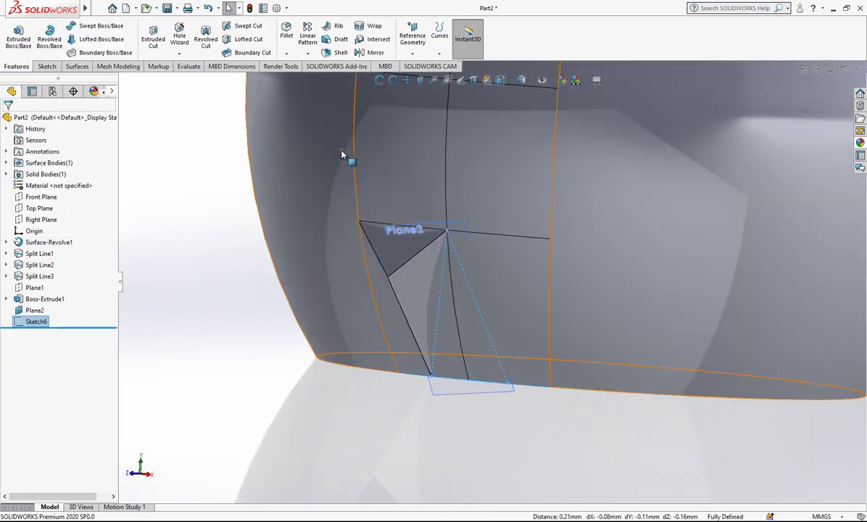
- Extrude the inverted neighbouring triangle 10 mm with a 45° draft to form the second pyramid
click(18, 35)
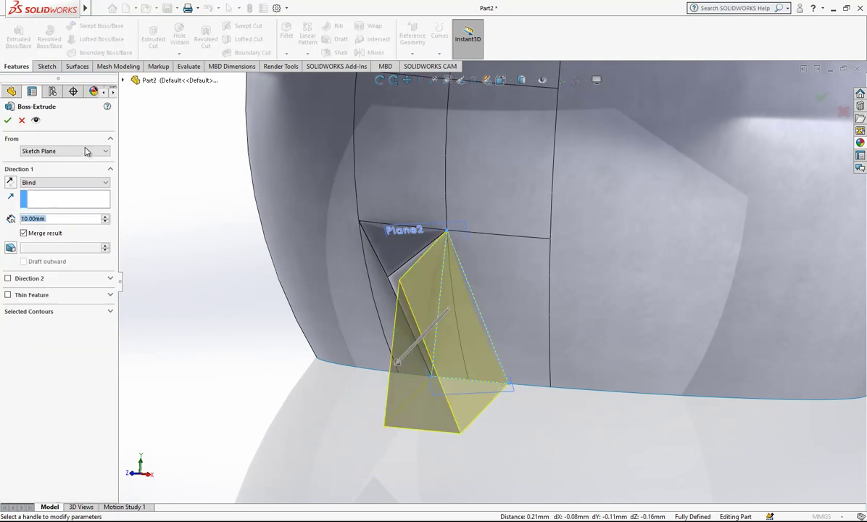
click(10, 247)
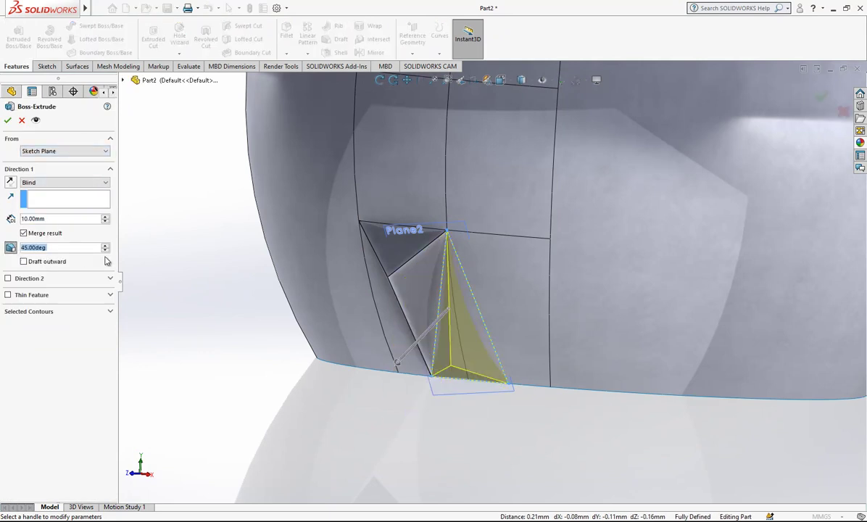
key(Return)
middle_drag(407, 361, 520, 276)
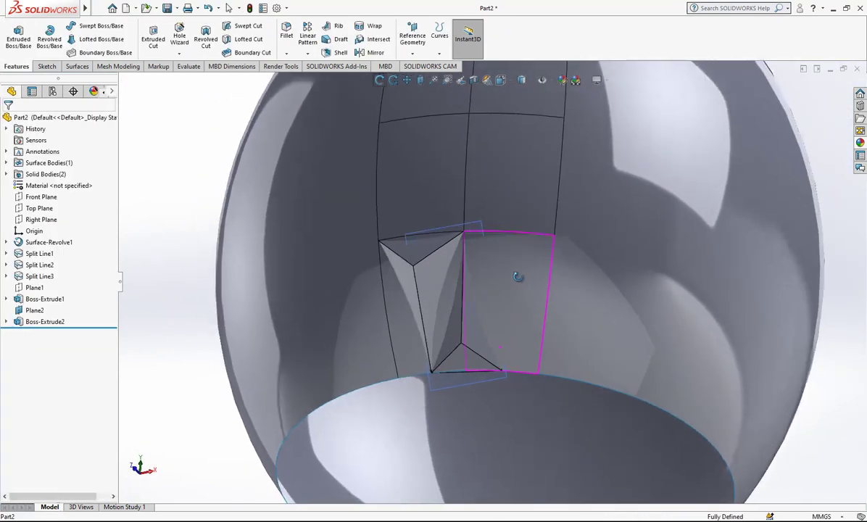
- Hide the vase surface to examine the two pyramids on their own, and show it again
click(602, 279)
click(628, 278)
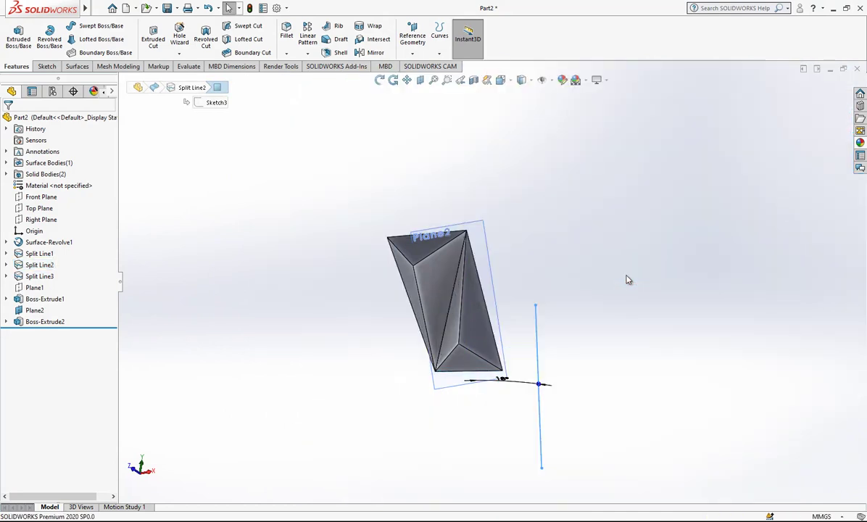
middle_drag(506, 319, 492, 341)
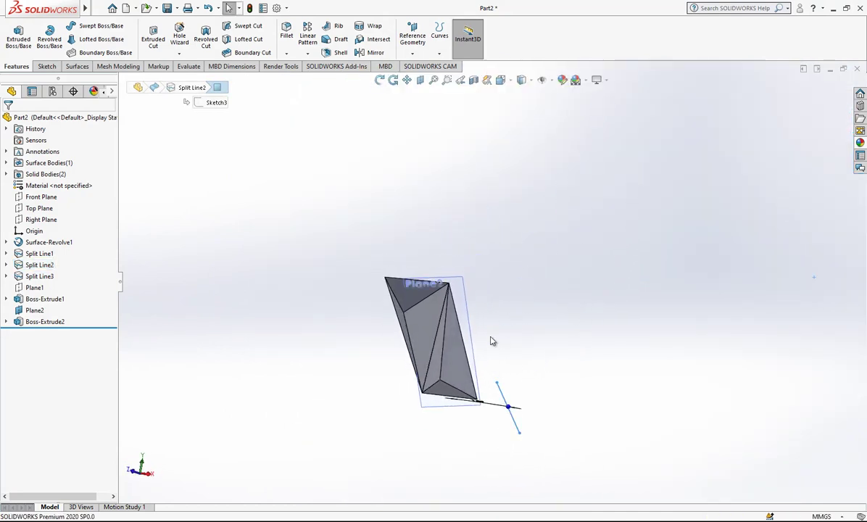
click(42, 164)
click(51, 151)
scroll(444, 297, up, 2)
middle_drag(446, 296, 446, 327)
scroll(488, 211, down, 2)
scroll(458, 228, up, 1)
middle_drag(480, 251, 487, 281)
scroll(487, 281, up, 5)
scroll(531, 213, up, 3)
middle_drag(542, 243, 525, 220)
scroll(525, 215, down, 3)
scroll(459, 325, down, 4)
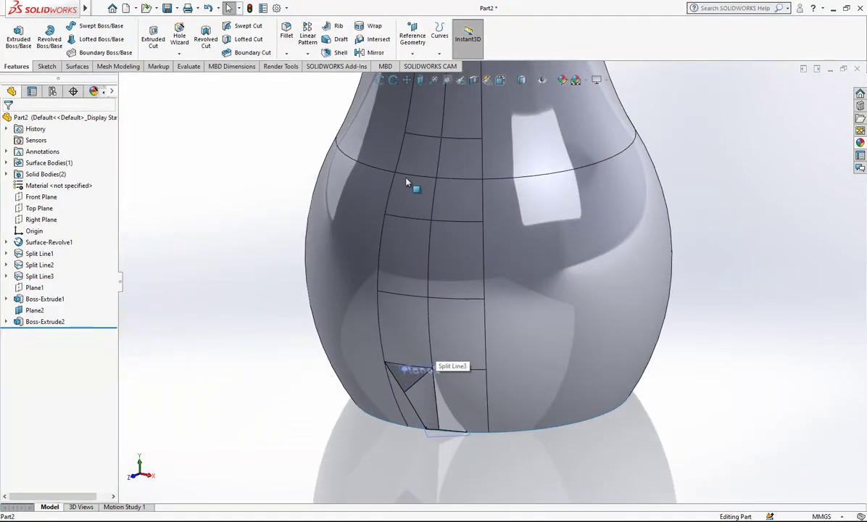
click(412, 45)
click(420, 62)
click(416, 48)
click(422, 66)
scroll(419, 346, down, 2)
click(380, 363)
click(20, 121)
- Create a reference plane through the midpoint of the second-row facet's top edge and its two lower corners above the first pyramid
click(413, 45)
click(421, 65)
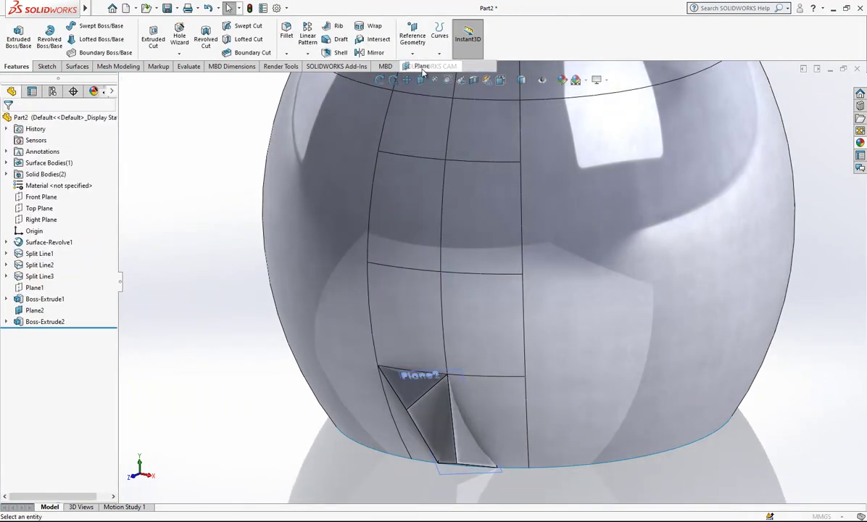
click(407, 272)
scroll(431, 332, down, 2)
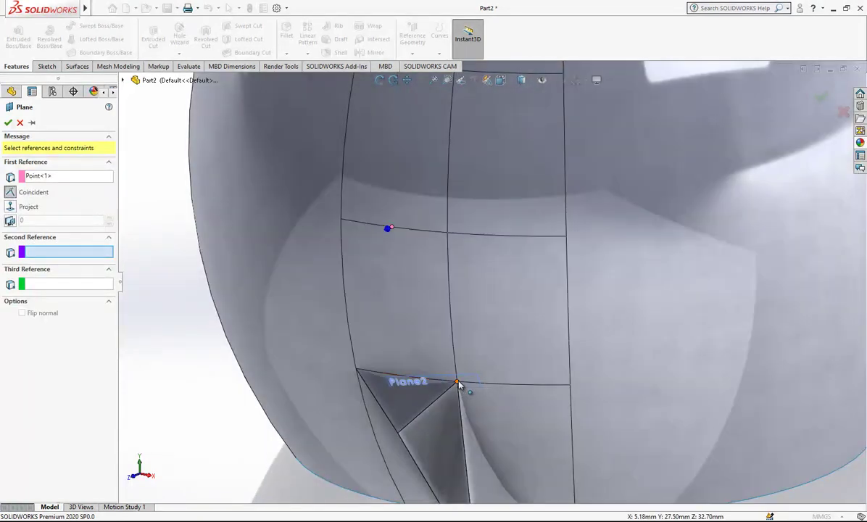
click(458, 383)
click(356, 371)
key(Return)
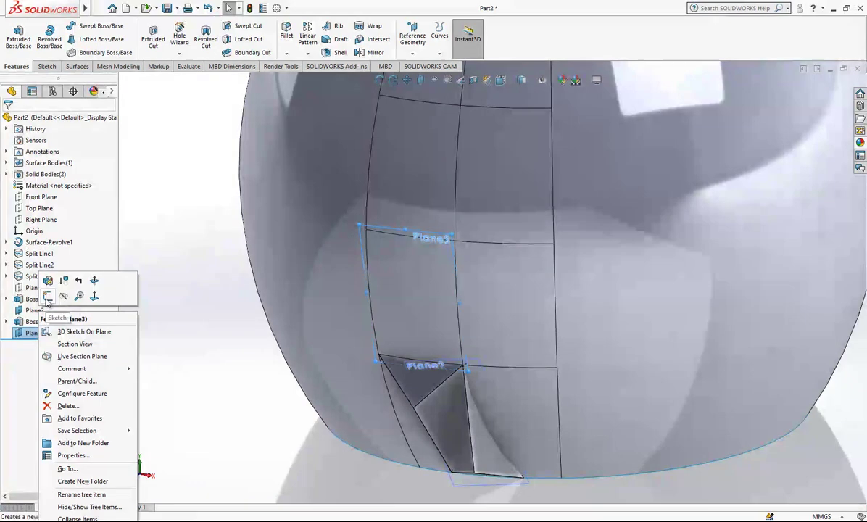
- On the second-row plane, sketch a triangle joining the facet's two lower corners to a point near the middle of its top edge
click(47, 297)
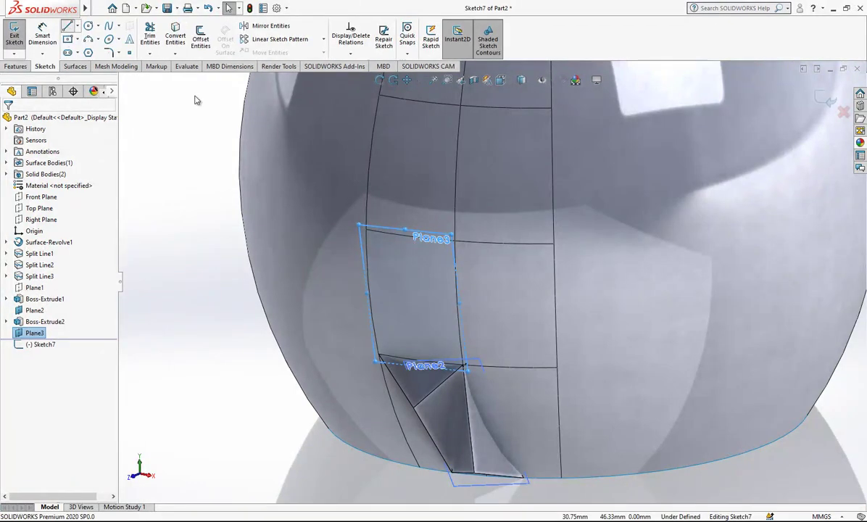
click(69, 28)
click(378, 356)
click(409, 236)
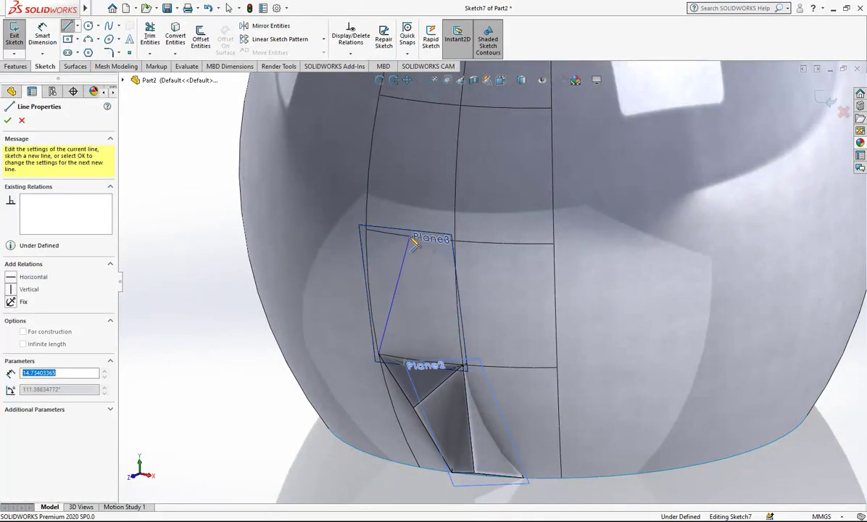
click(465, 366)
click(379, 355)
scroll(385, 234, down, 3)
key(Escape)
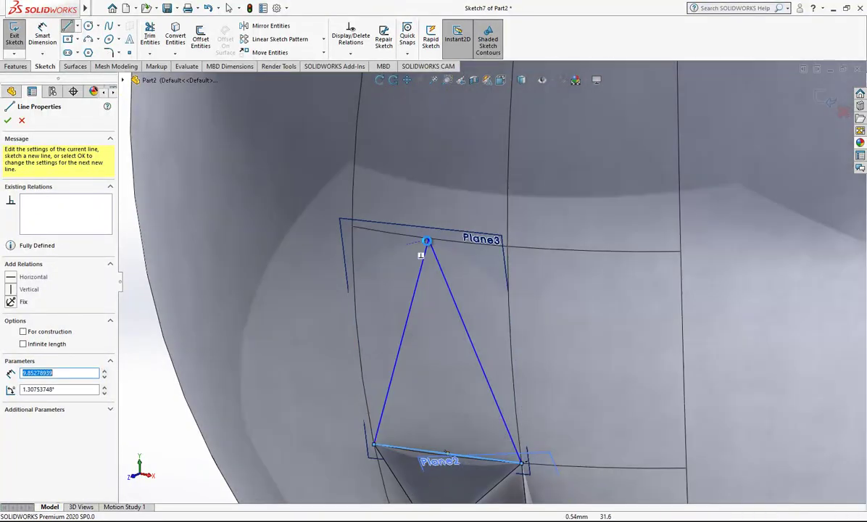
- Add a Pierce relation between the triangle's apex and the top edge of the second-row facet, and close the sketch
click(428, 240)
ctrl+click(443, 239)
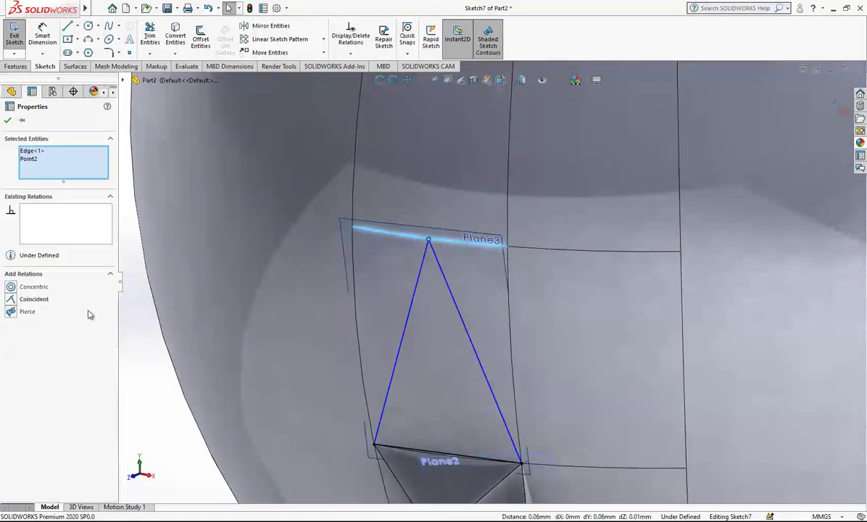
click(27, 312)
key(Escape)
scroll(457, 275, up, 5)
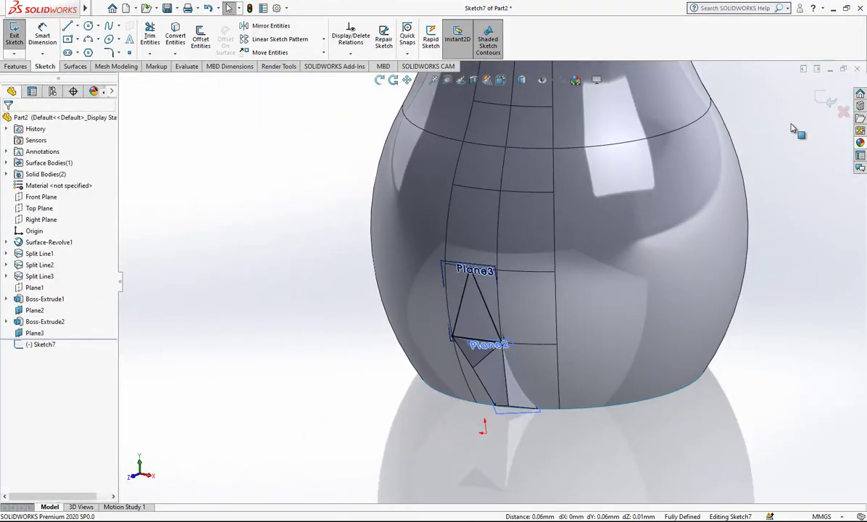
click(829, 100)
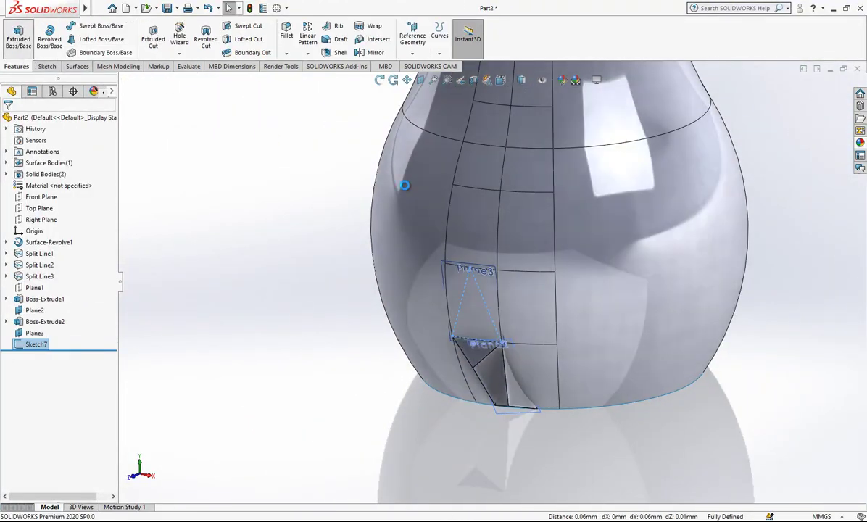
- Extrude the second-row triangle 10 mm in the reversed direction with a 45-degree draft
click(18, 37)
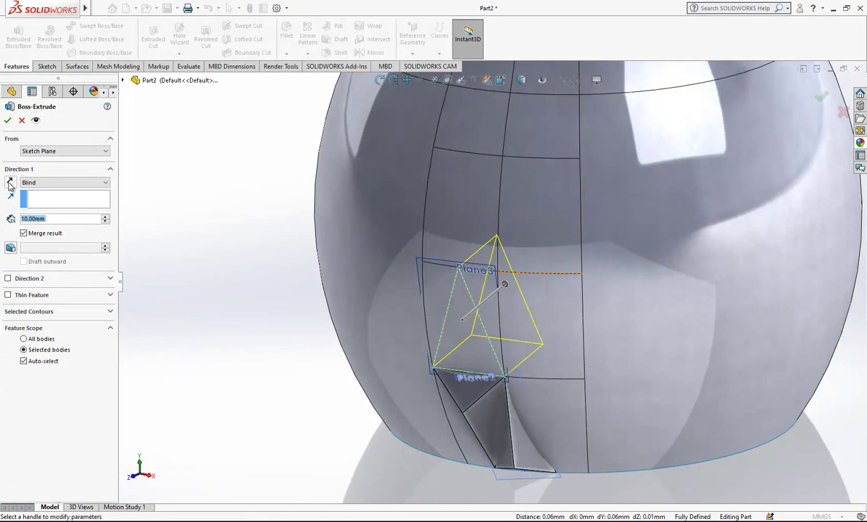
click(10, 183)
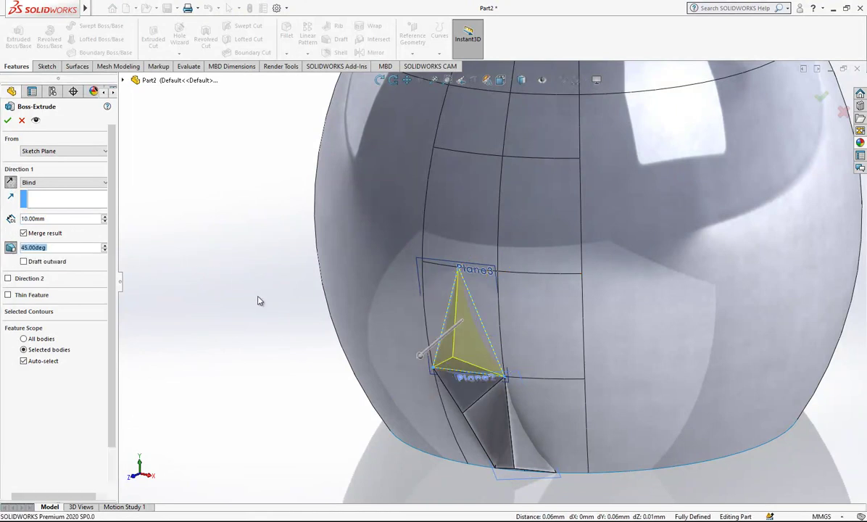
key(Return)
- Hide the two reference planes still showing around the second and third pyramids
click(467, 240)
click(523, 204)
click(490, 348)
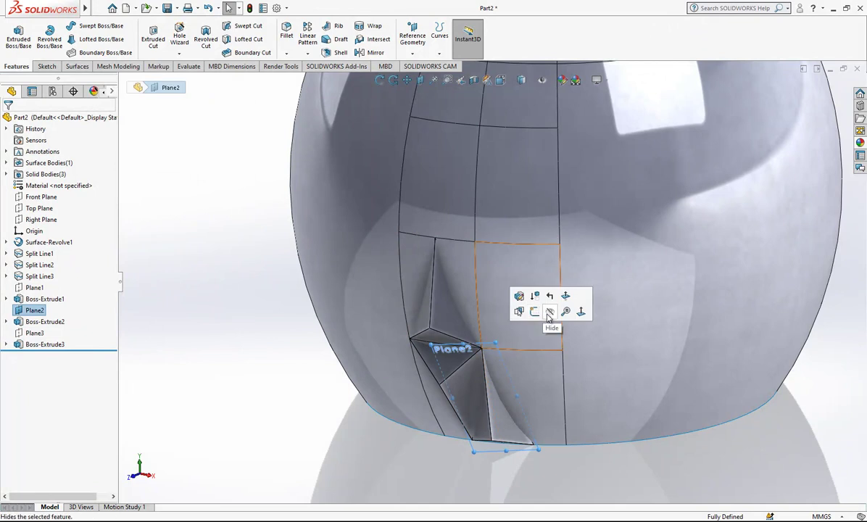
click(549, 313)
- Create a reference plane through the second-row pyramid's lower corner on the grid, its top point and the midpoint of the neighbouring facet's top edge
click(413, 53)
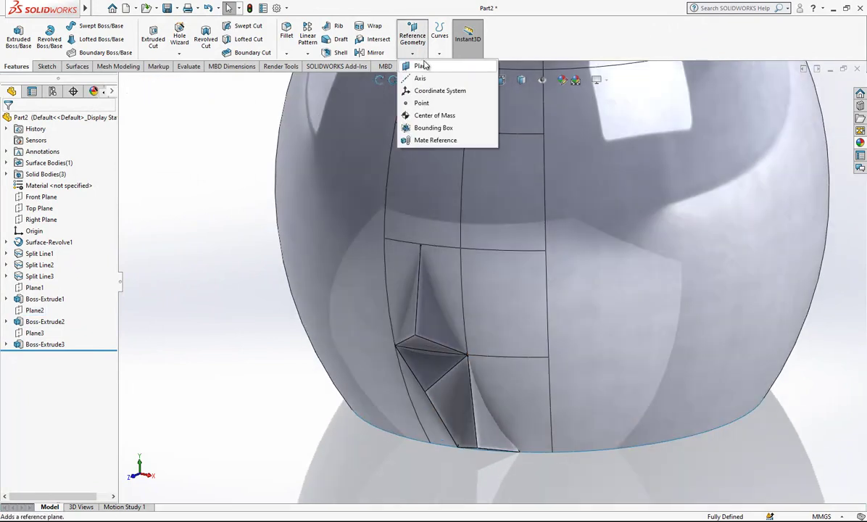
click(422, 66)
click(466, 356)
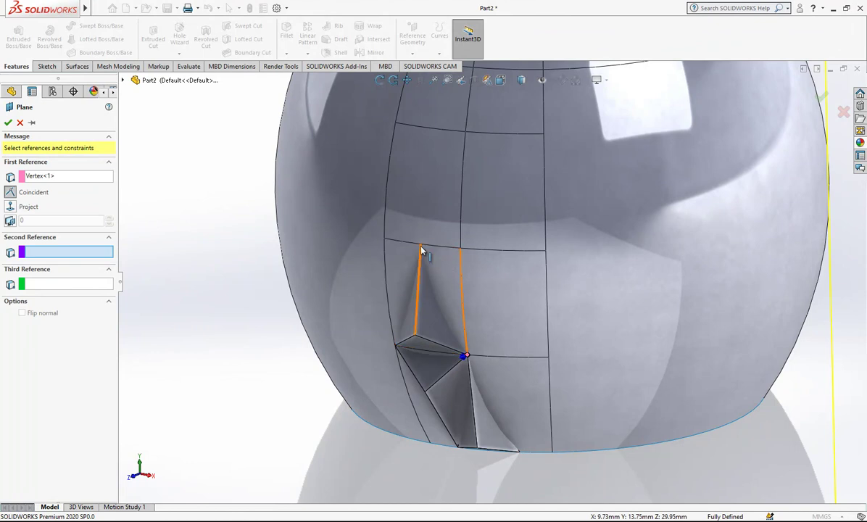
click(502, 251)
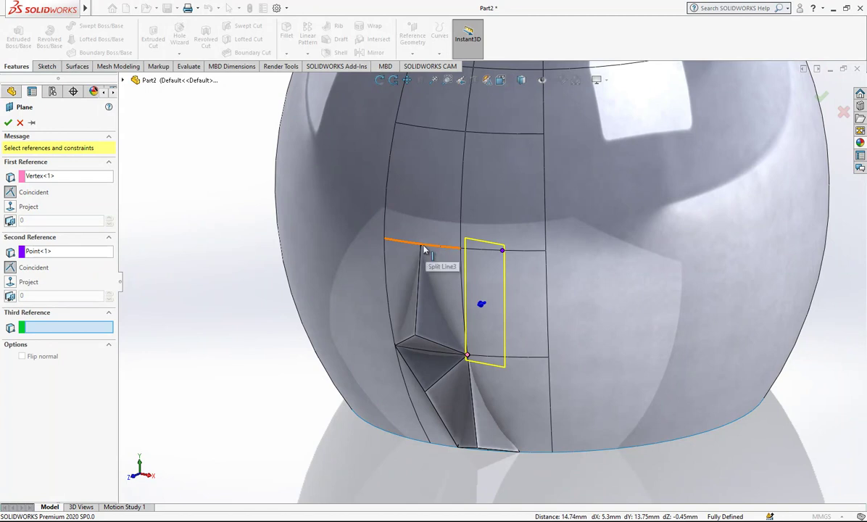
click(421, 247)
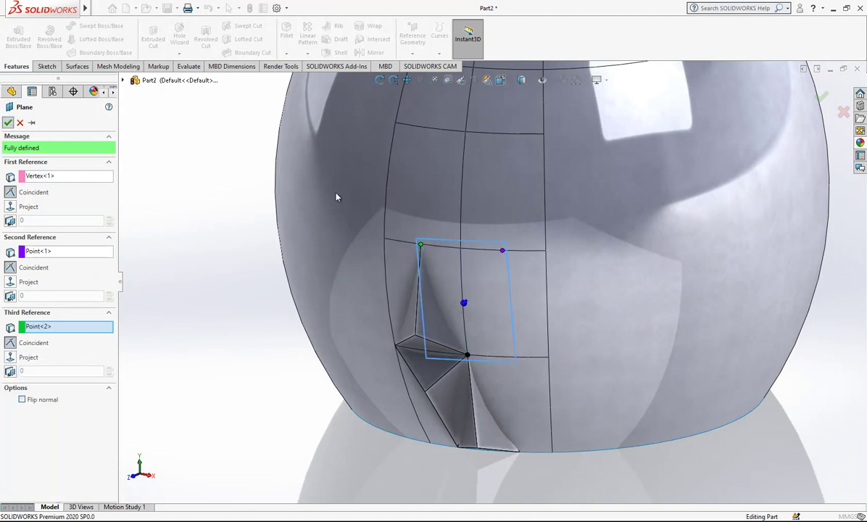
click(8, 123)
- On the new plane, sketch an inverted triangle from the shared lower corner to the neighbouring top-edge midpoint and a point near the pyramid's top
right_click(40, 358)
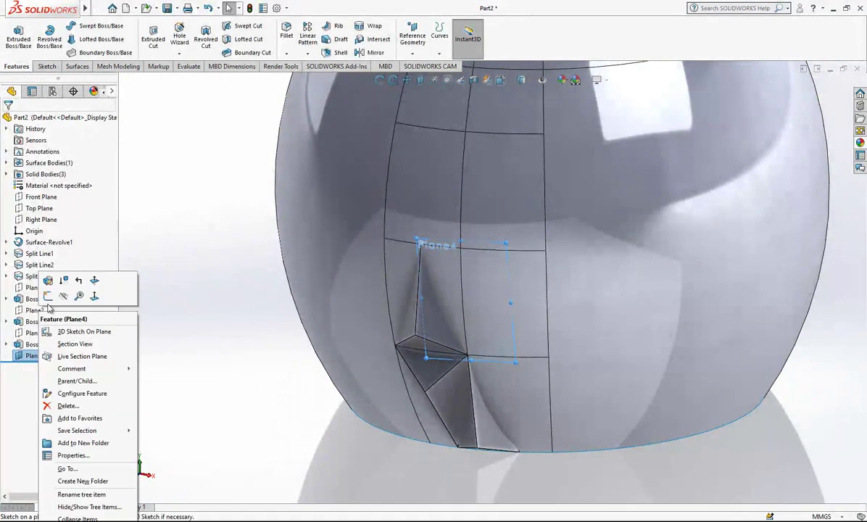
click(51, 285)
scroll(435, 252, down, 3)
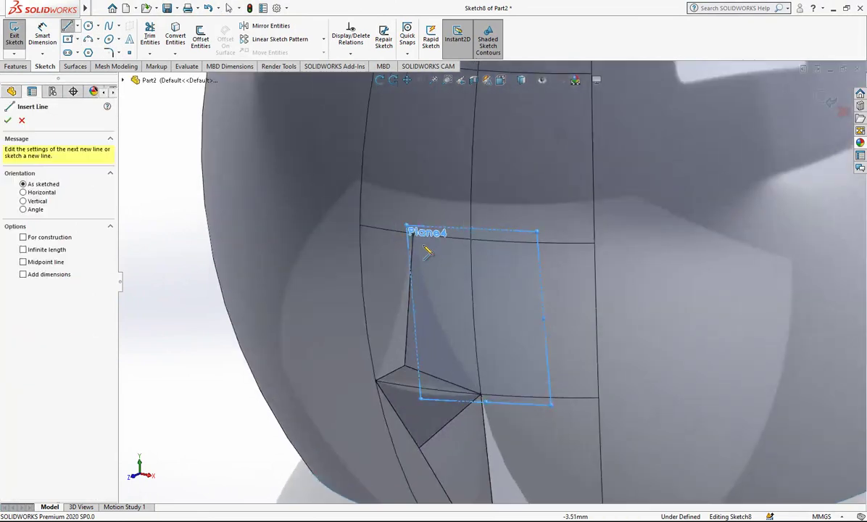
click(481, 398)
scroll(537, 251, down, 3)
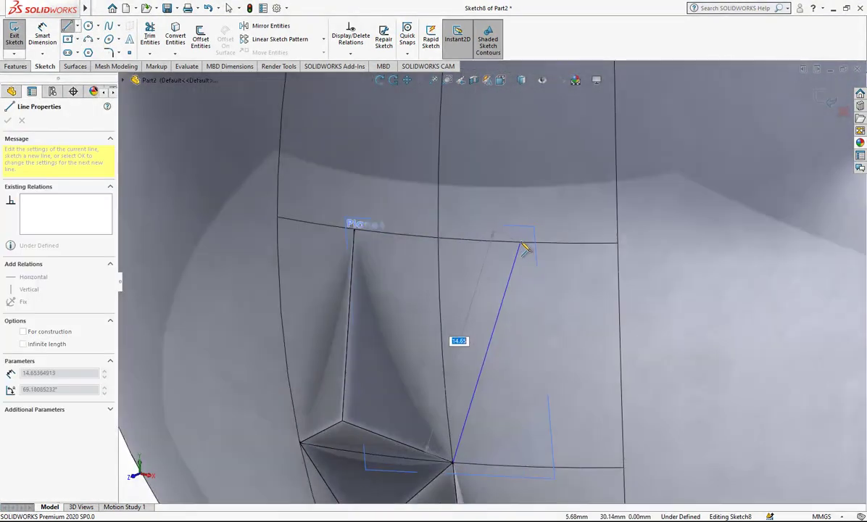
click(531, 245)
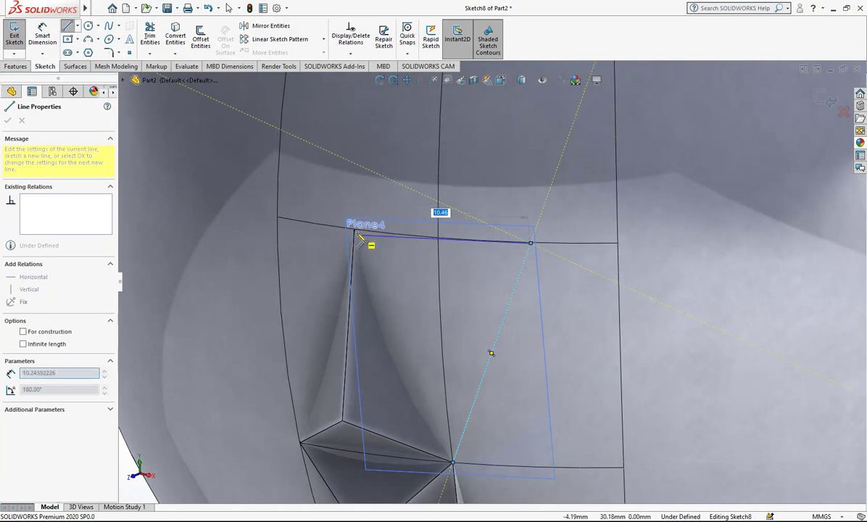
click(370, 242)
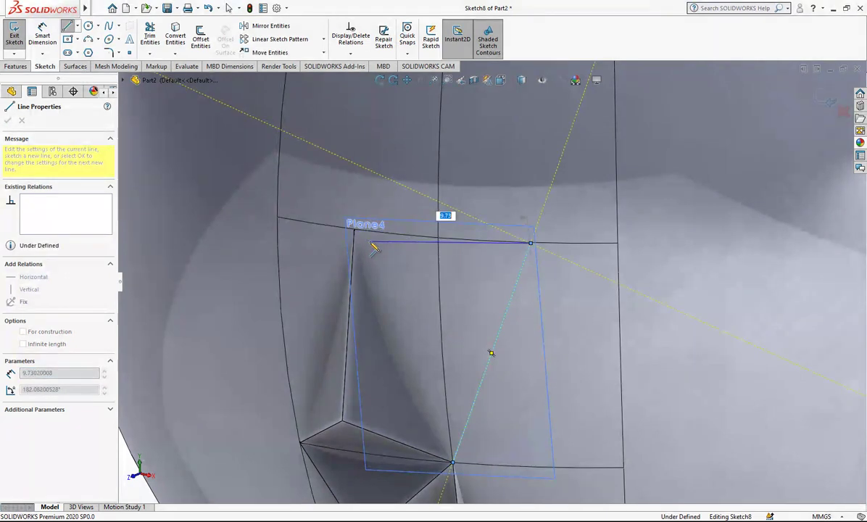
click(453, 462)
scroll(481, 377, up, 1)
middle_drag(484, 375, 505, 368)
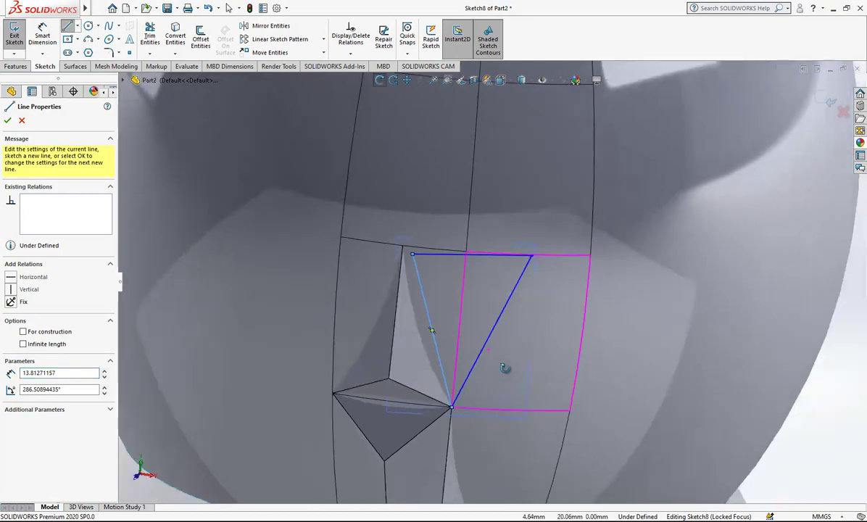
scroll(412, 267, down, 3)
key(Escape)
- Snap the inverted triangle's free corner onto the adjacent pyramid's top point and pierce its opposite upper corner with the split edge
drag(427, 247, 410, 233)
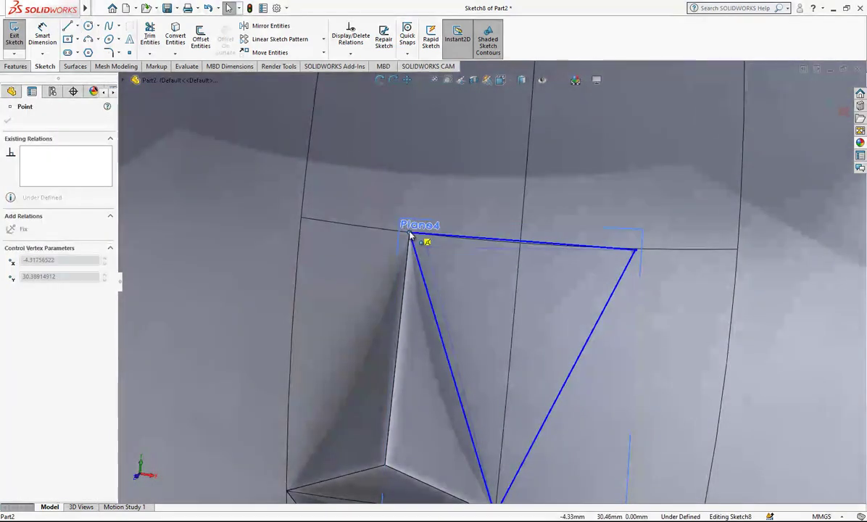
scroll(493, 268, up, 1)
click(617, 256)
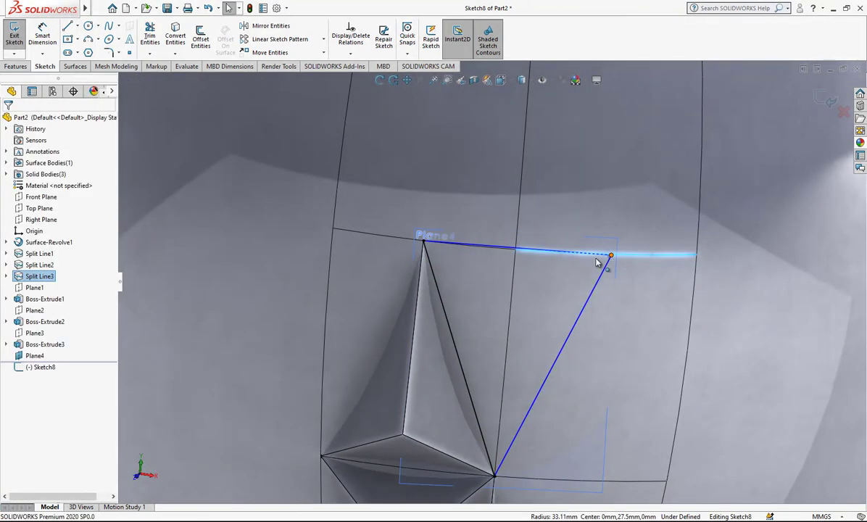
ctrl+click(611, 257)
click(30, 312)
key(Escape)
- Close the sketch, extrude the inverted triangle 10 mm with draft, and hide its reference plane
scroll(499, 300, up, 1)
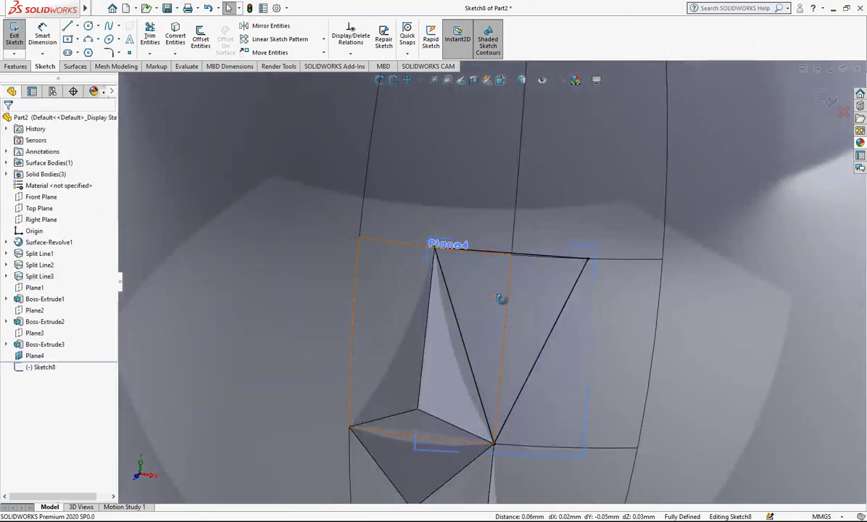
scroll(505, 305, down, 4)
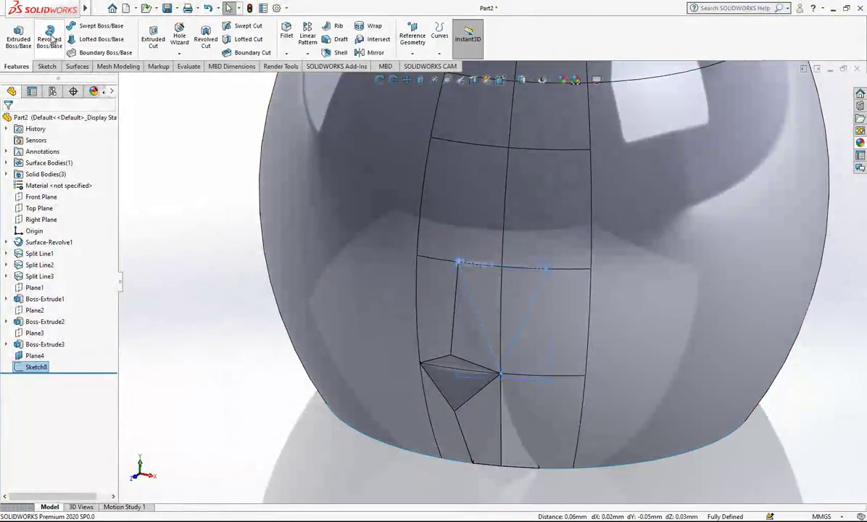
click(18, 29)
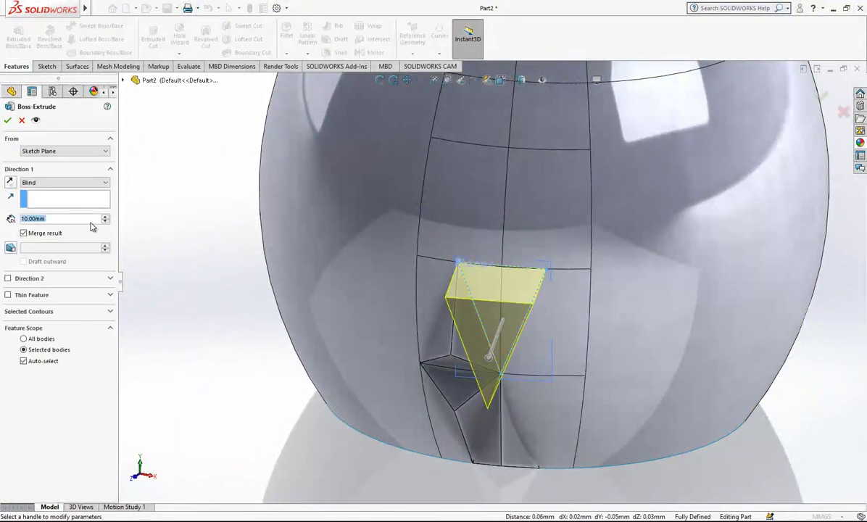
click(10, 248)
right_click(543, 306)
scroll(626, 391, up, 2)
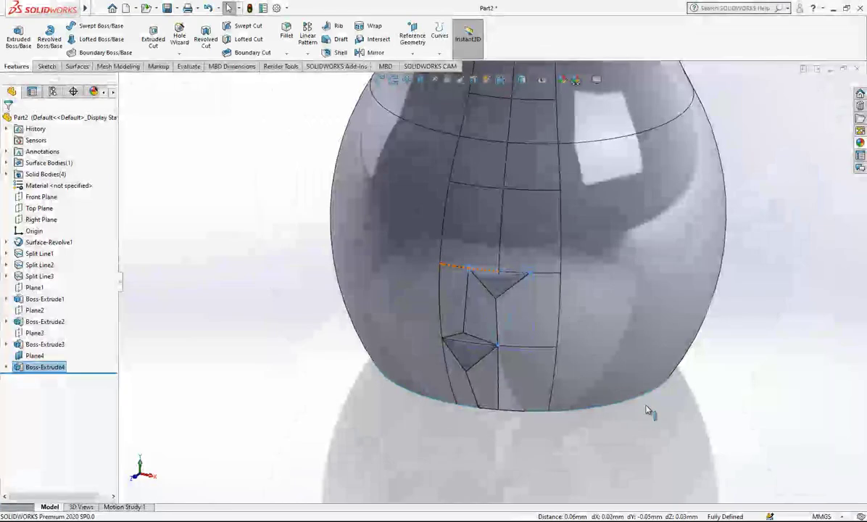
mouse_move(535, 324)
middle_down()
mouse_move(528, 305)
mouse_move(529, 313)
middle_up()
scroll(528, 274, down, 2)
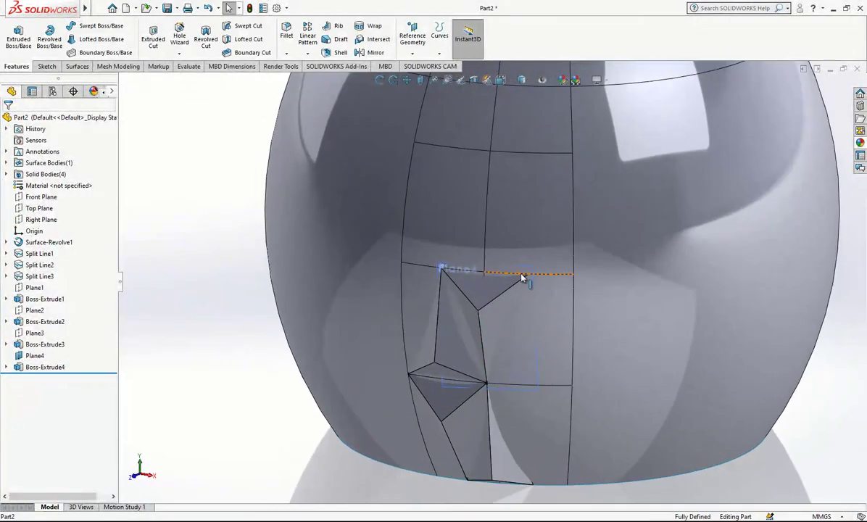
click(523, 272)
click(582, 238)
scroll(555, 250, up, 2)
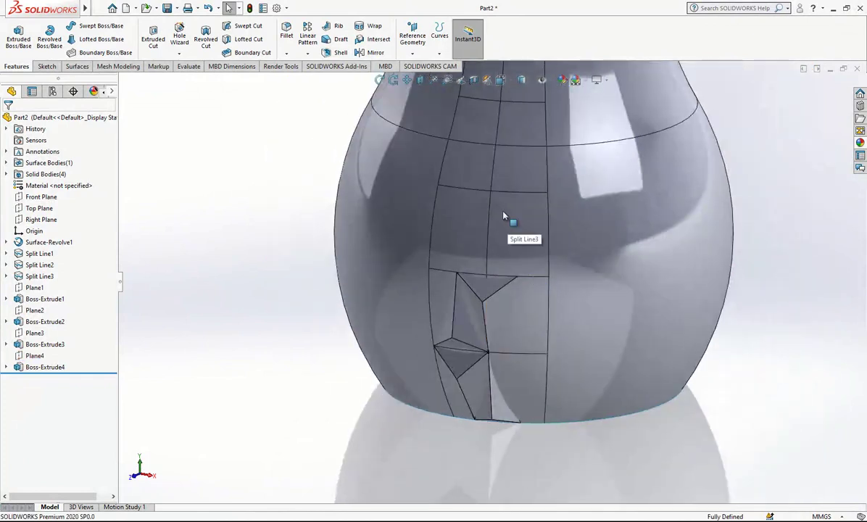
- Create a reference plane through the third-row facet's two upper corners and the top point of the second-row pyramid
scroll(496, 230, down, 2)
scroll(459, 310, down, 2)
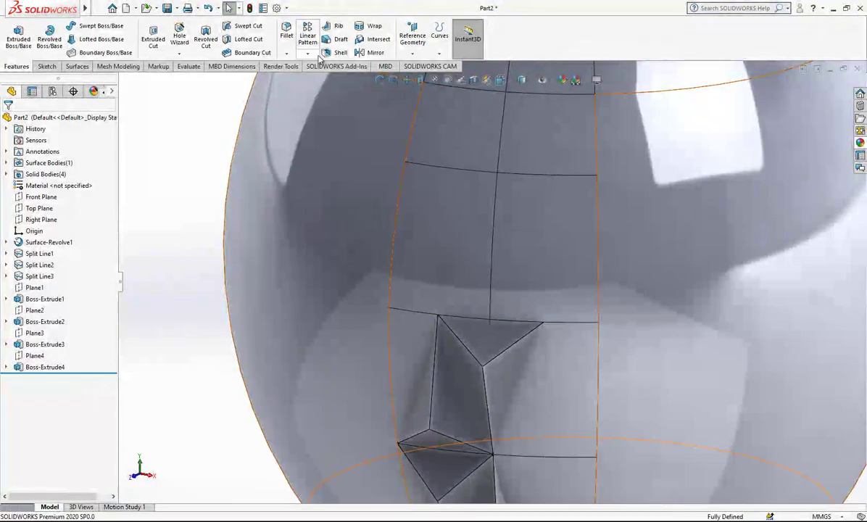
click(413, 45)
click(422, 67)
click(405, 164)
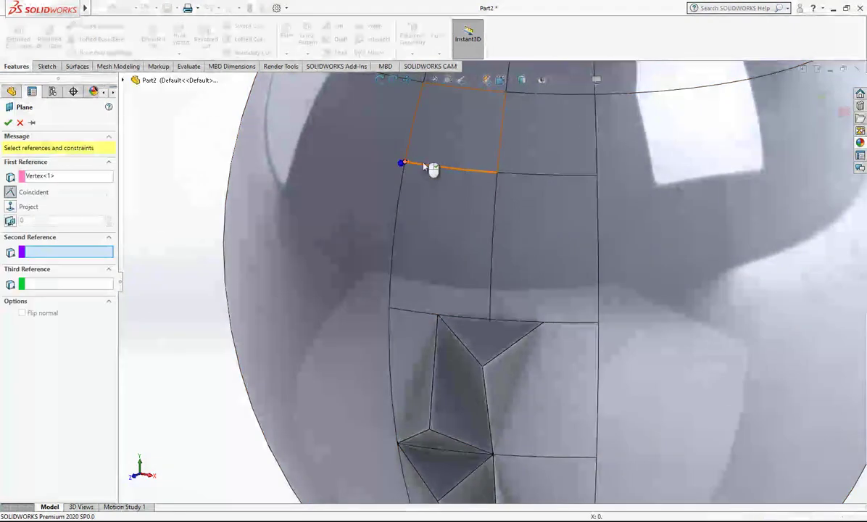
click(497, 174)
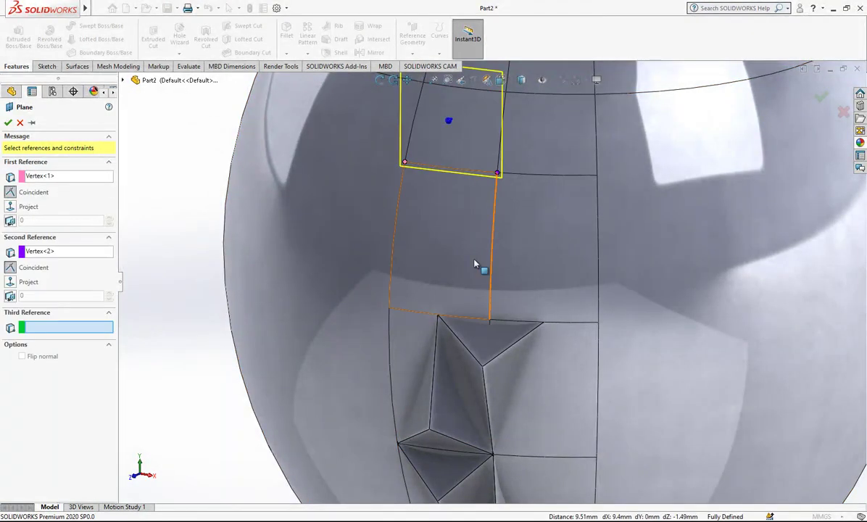
click(439, 317)
key(Return)
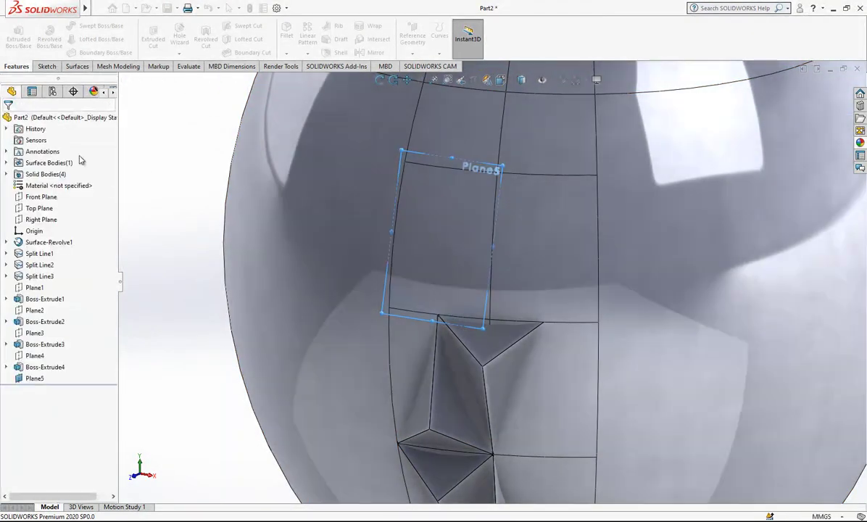
- On the third-row plane, sketch a triangle joining the second-row pyramid's top point to the facet's two upper corners, and close the sketch
right_click(34, 378)
click(49, 284)
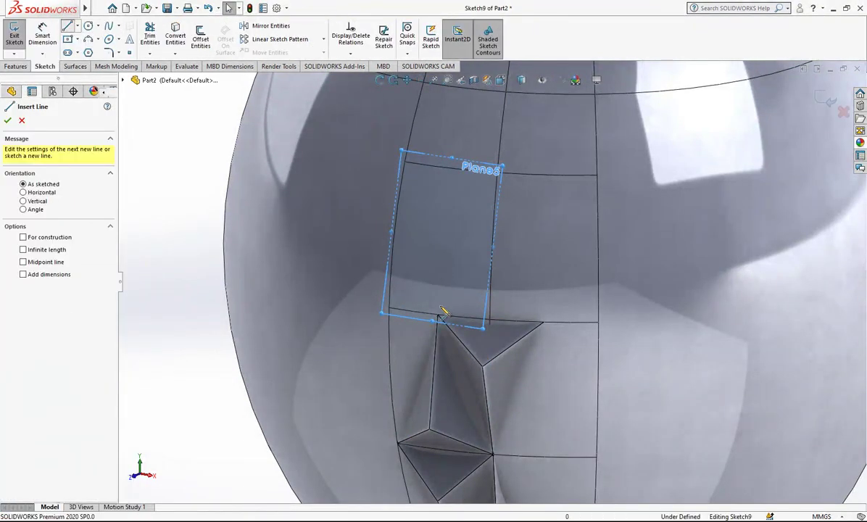
mouse_move(438, 317)
mouse_down()
mouse_move(441, 274)
mouse_move(404, 161)
mouse_up()
click(500, 172)
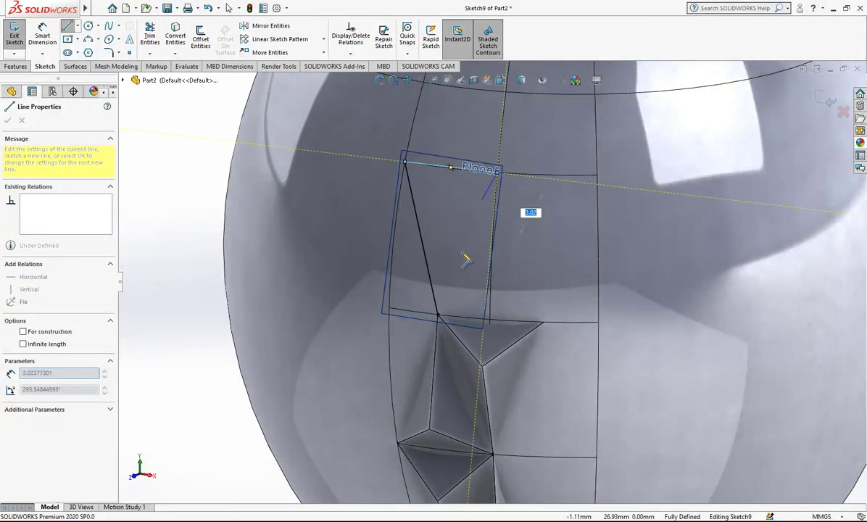
click(442, 318)
key(Escape)
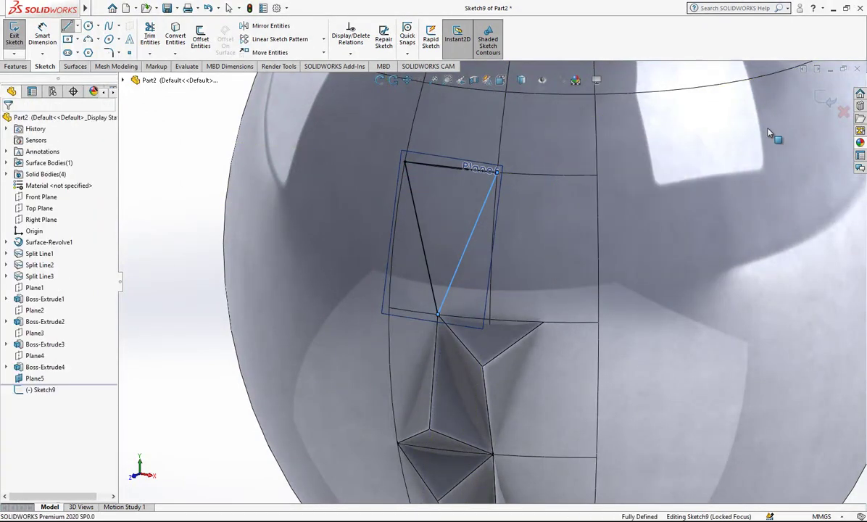
click(823, 95)
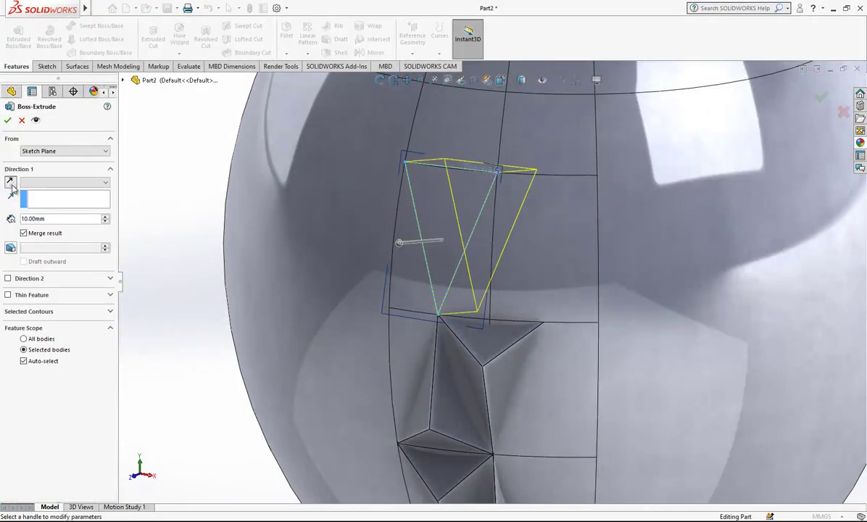
- Extrude the third-row triangle 10 mm in the reversed direction with draft, and hide its reference plane
click(10, 248)
key(Return)
scroll(496, 275, up, 3)
scroll(504, 254, down, 1)
click(481, 274)
click(489, 216)
click(552, 181)
- Create a reference plane through the third-row pyramid's upper inner corner, its lower tip and the midpoint of the neighbouring facet's lower edge
scroll(466, 267, up, 2)
scroll(479, 254, down, 2)
click(413, 52)
click(420, 66)
click(451, 240)
click(413, 340)
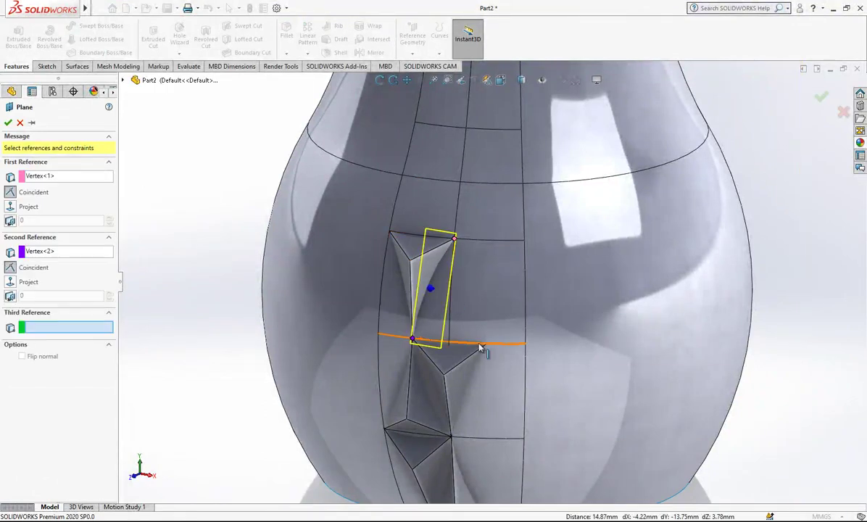
click(488, 346)
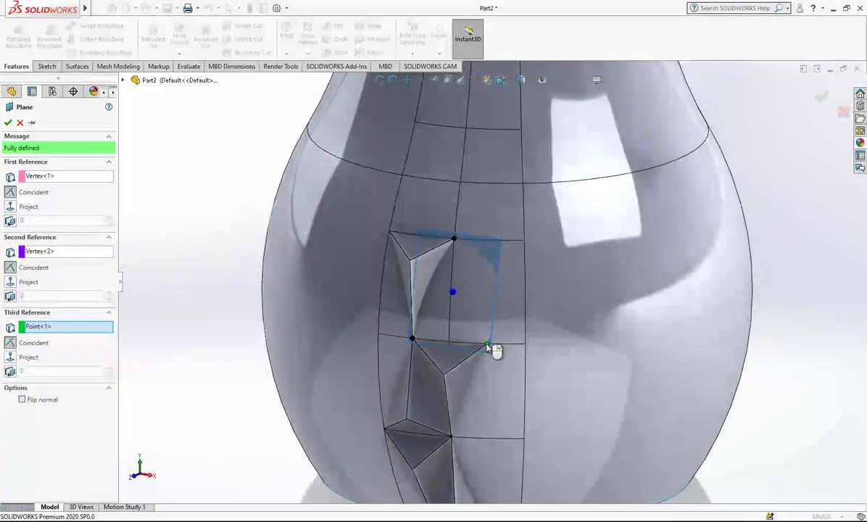
click(9, 125)
- On the new plane, sketch an upright triangle from the shared upper corner down to the third-row pyramid's lower tip and the neighbouring edge's midpoint
click(49, 67)
click(15, 34)
click(68, 26)
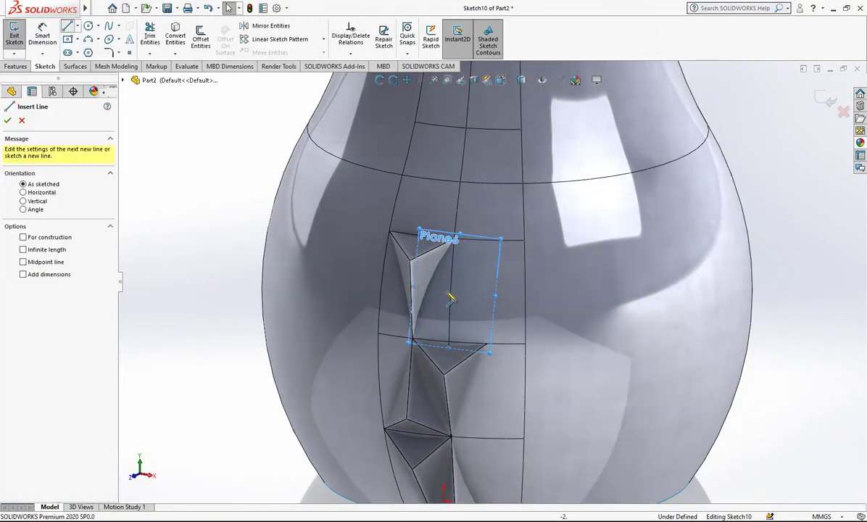
scroll(471, 253, down, 3)
scroll(476, 214, down, 2)
click(465, 204)
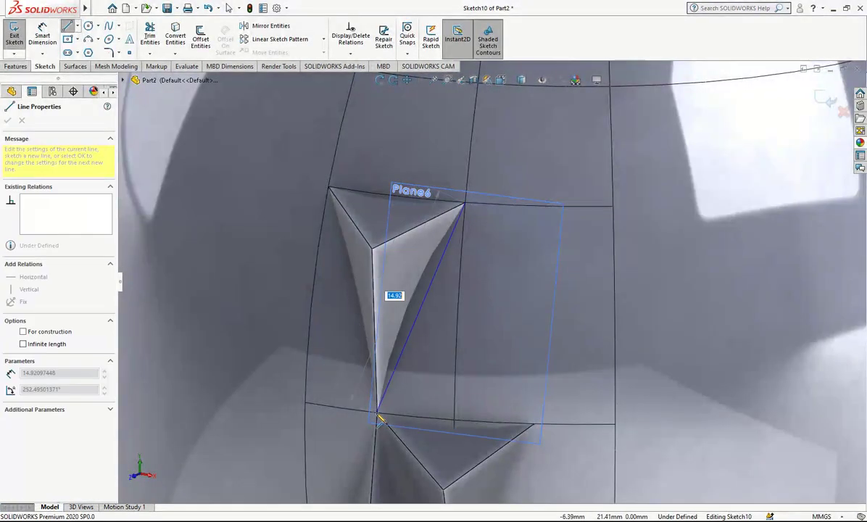
click(380, 416)
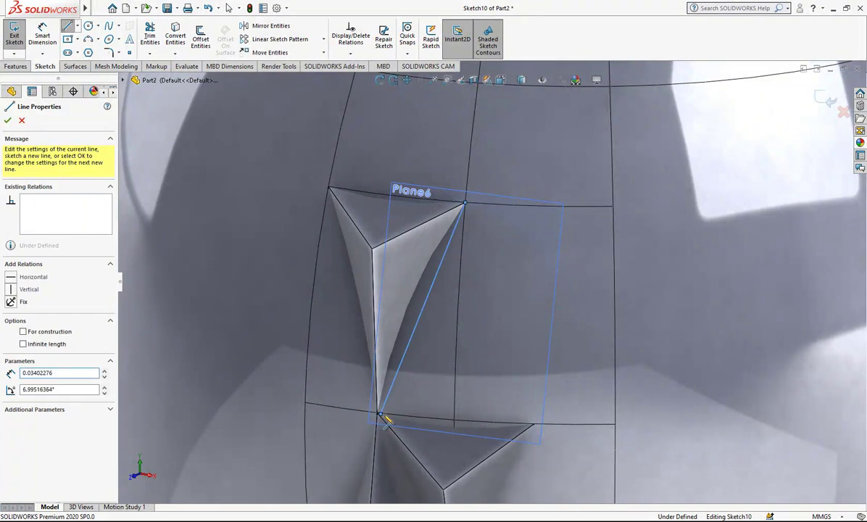
click(534, 424)
click(465, 204)
key(Escape)
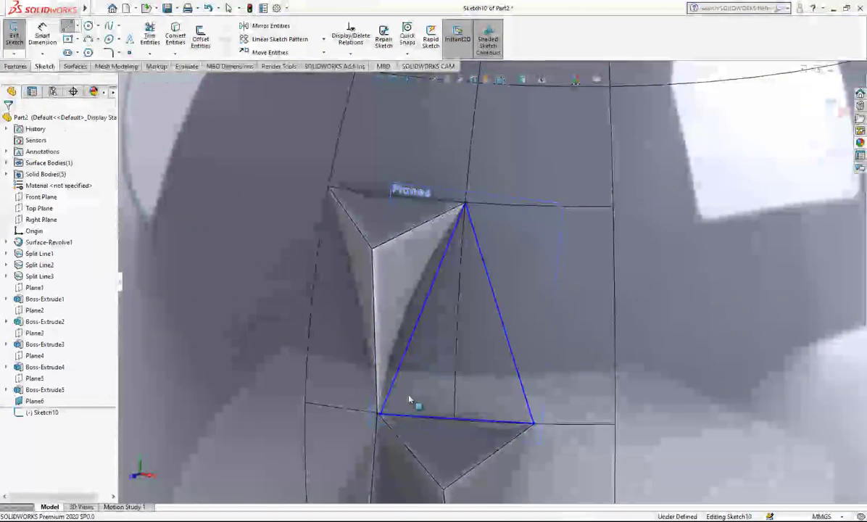
- Anchor the upright triangle's two lower corners to the third-row pyramid's lower tip and the neighbouring facet's lower edge, and close the sketch
click(380, 415)
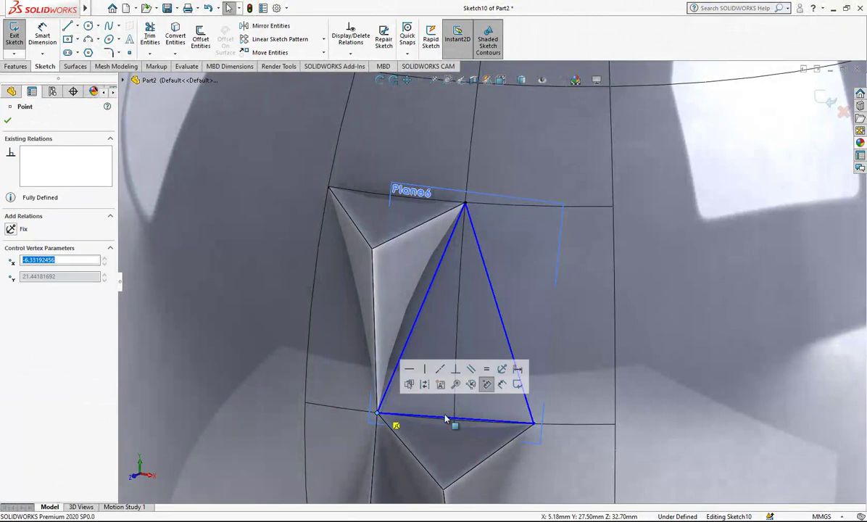
mouse_move(534, 424)
mouse_down()
mouse_move(526, 426)
mouse_move(536, 426)
mouse_up()
click(533, 426)
scroll(523, 396, up, 2)
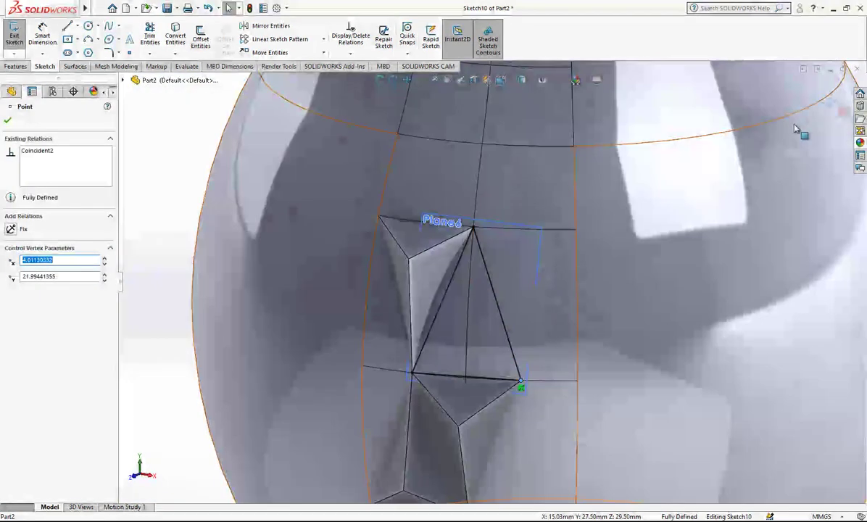
click(826, 99)
- Extrude the upright triangle beside the third-row pyramid 10 mm with draft, and hide its reference plane
click(15, 66)
click(18, 37)
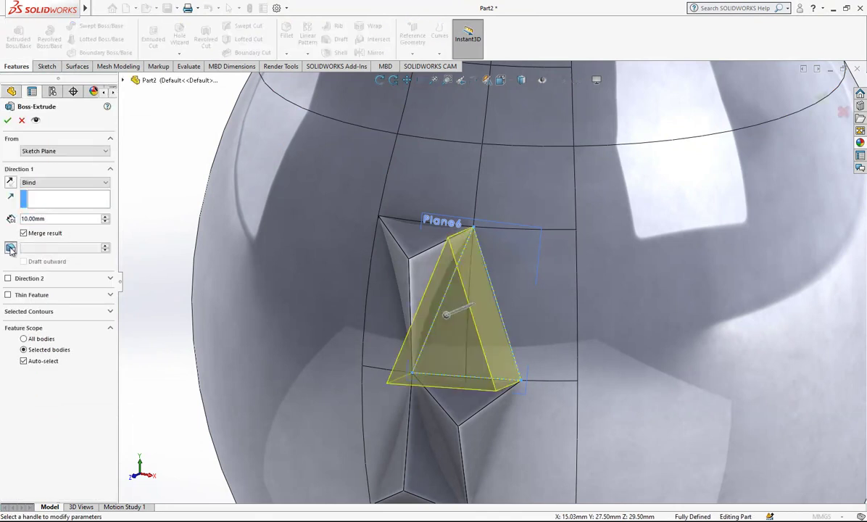
click(10, 250)
right_click(512, 318)
scroll(512, 318, up, 2)
scroll(508, 298, up, 3)
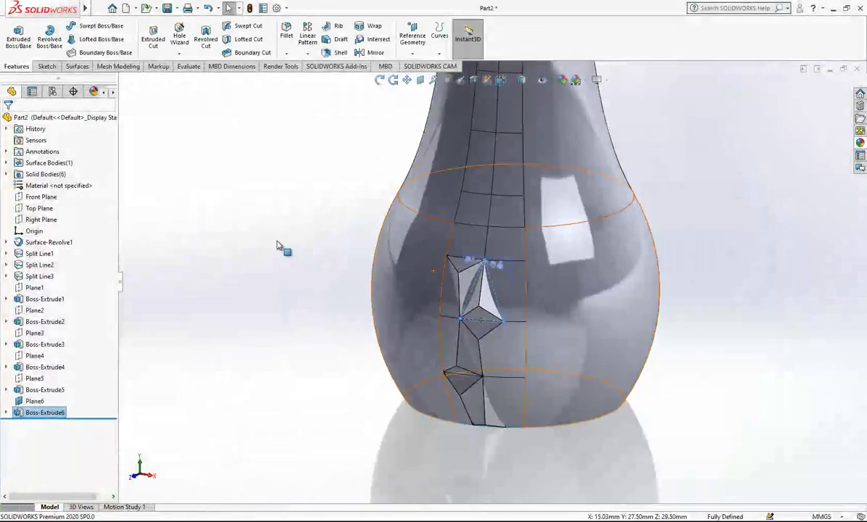
click(277, 245)
click(507, 262)
click(563, 229)
scroll(523, 250, up, 2)
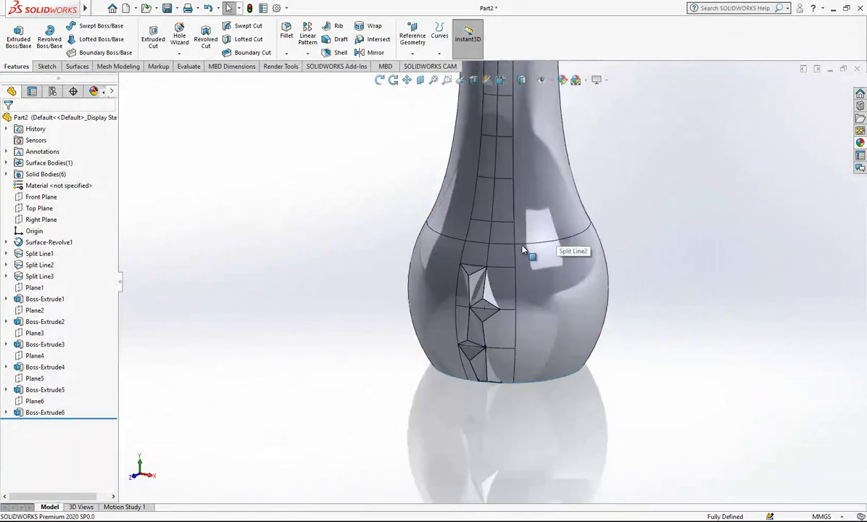
- Create a reference plane through the third-row pyramid's two upper corners and the midpoint of the upper edge of the facet above
scroll(510, 252, down, 2)
middle_drag(508, 251, 461, 246)
scroll(512, 243, up, 2)
scroll(460, 245, down, 2)
click(407, 43)
click(420, 64)
scroll(428, 289, down, 2)
scroll(444, 217, down, 2)
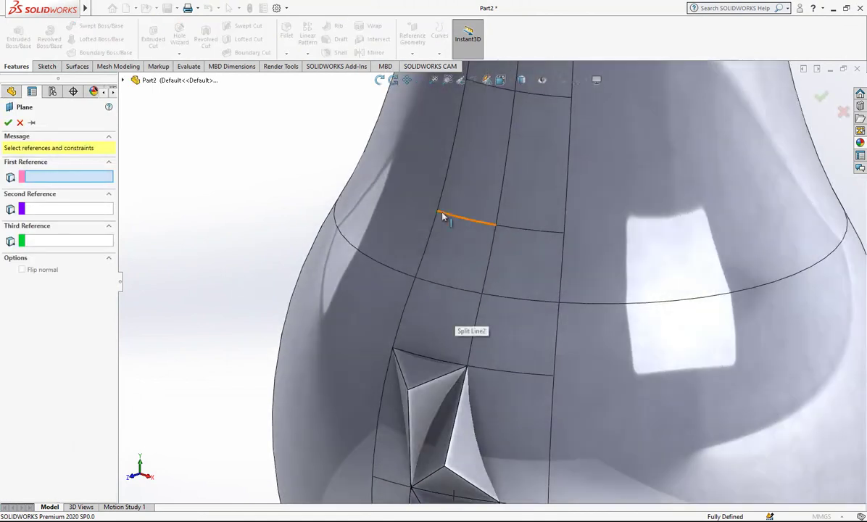
click(391, 351)
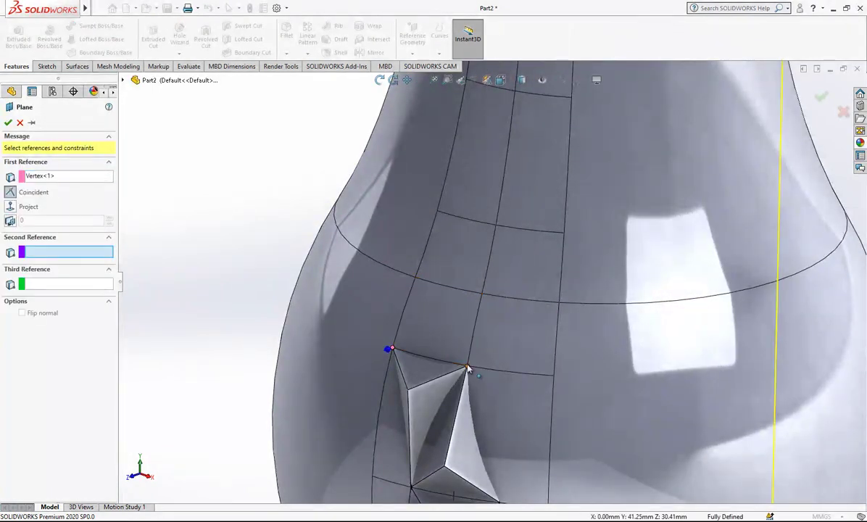
click(467, 368)
click(466, 220)
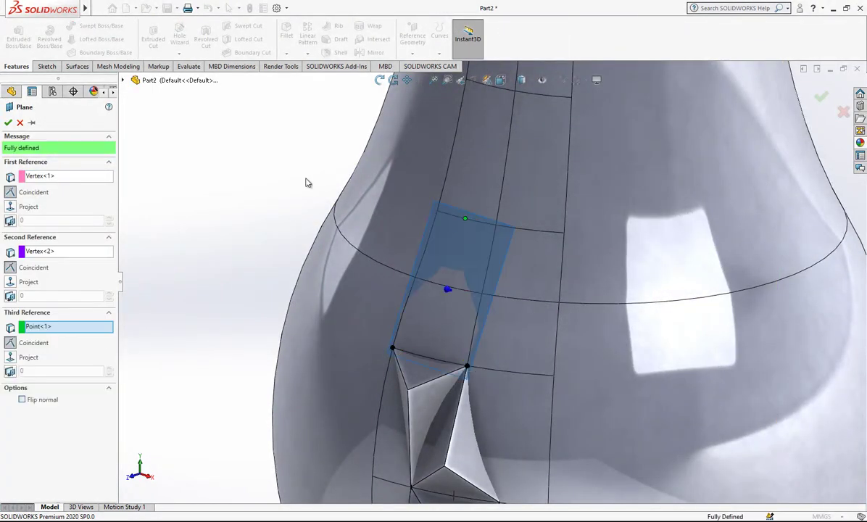
click(8, 122)
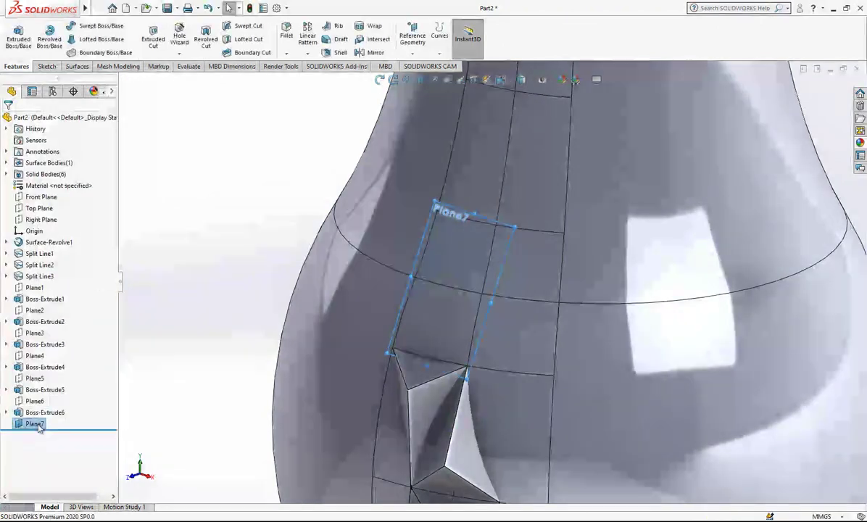
- On the new plane, sketch a triangle joining the third-row pyramid's two upper corners to the midpoint of the fourth-row facet's upper edge
right_click(33, 424)
click(47, 296)
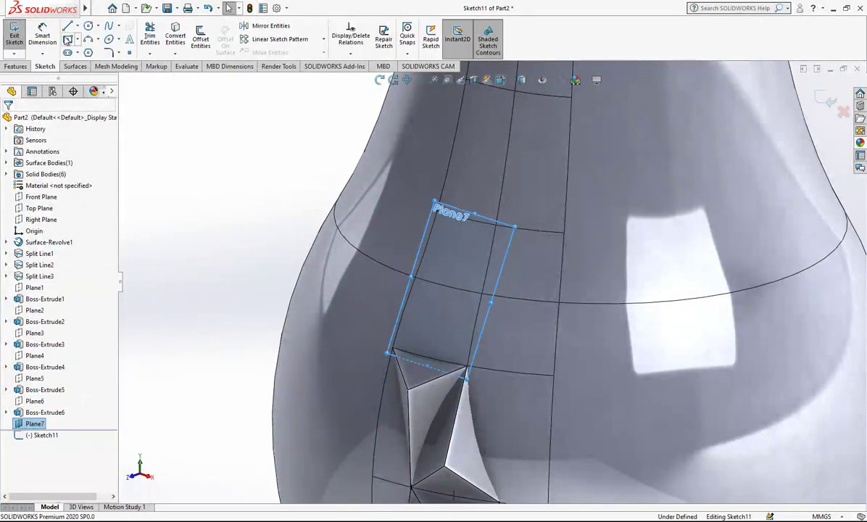
click(68, 26)
drag(392, 352, 467, 368)
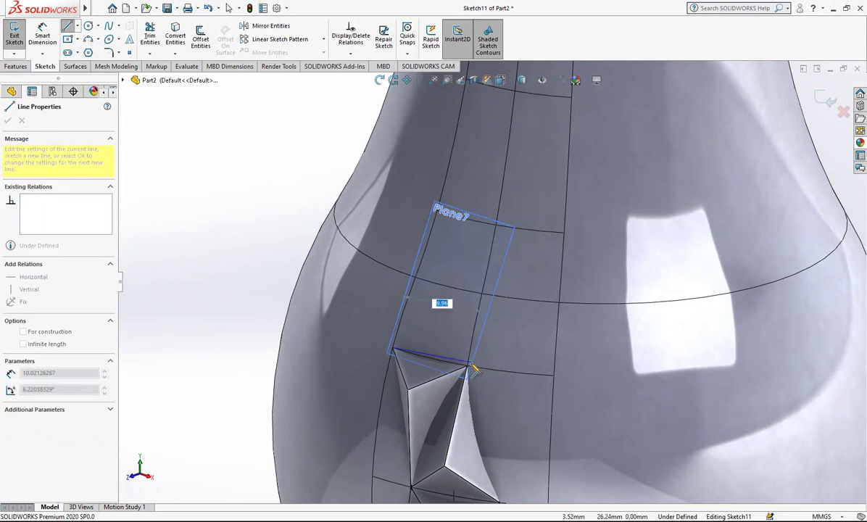
click(468, 367)
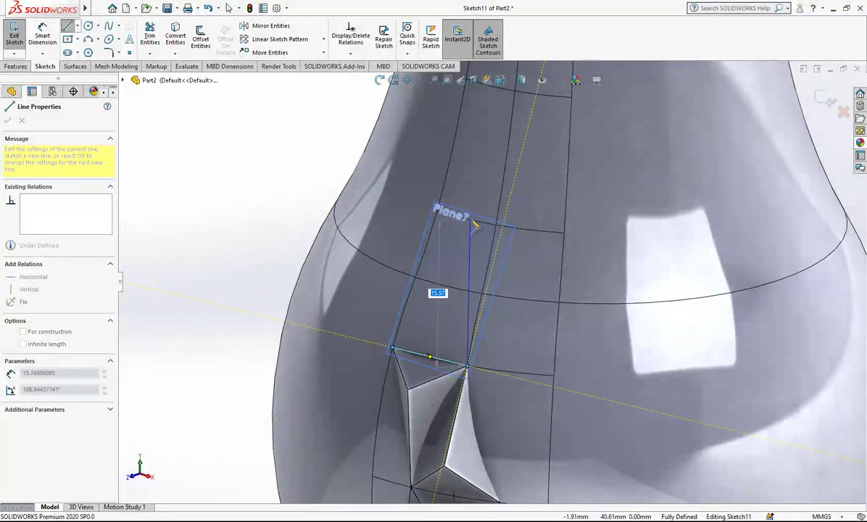
drag(473, 226, 472, 220)
click(392, 352)
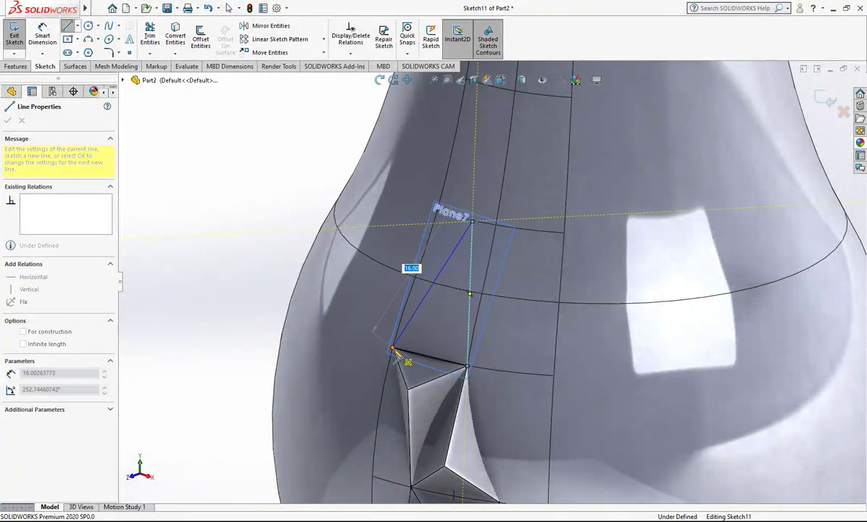
key(Escape)
- Constrain the fourth-row triangle's top corner to the facet's upper edge, and close the sketch
scroll(475, 221, down, 3)
scroll(483, 234, up, 2)
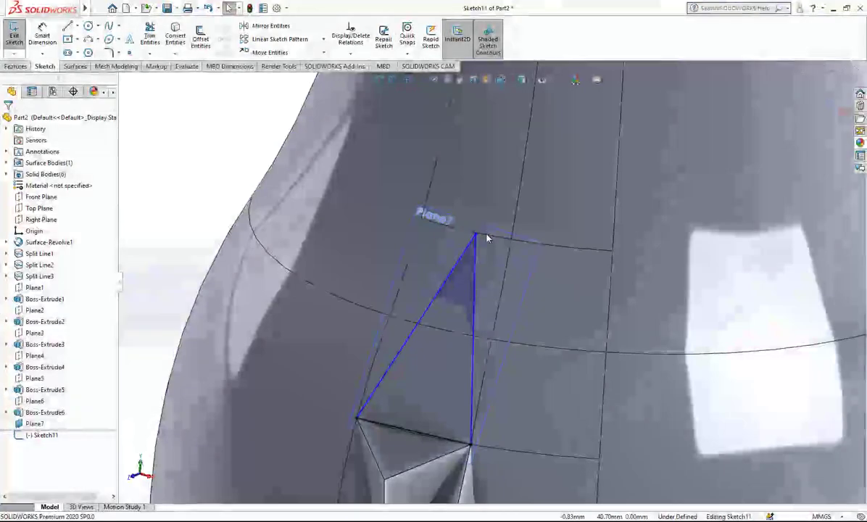
click(466, 240)
ctrl+click(435, 222)
click(41, 310)
scroll(440, 282, up, 2)
key(Escape)
click(826, 99)
- Extrude the fourth-row triangle 10 mm with a 45° draft, and hide its reference plane
scroll(548, 255, down, 1)
click(23, 38)
click(11, 247)
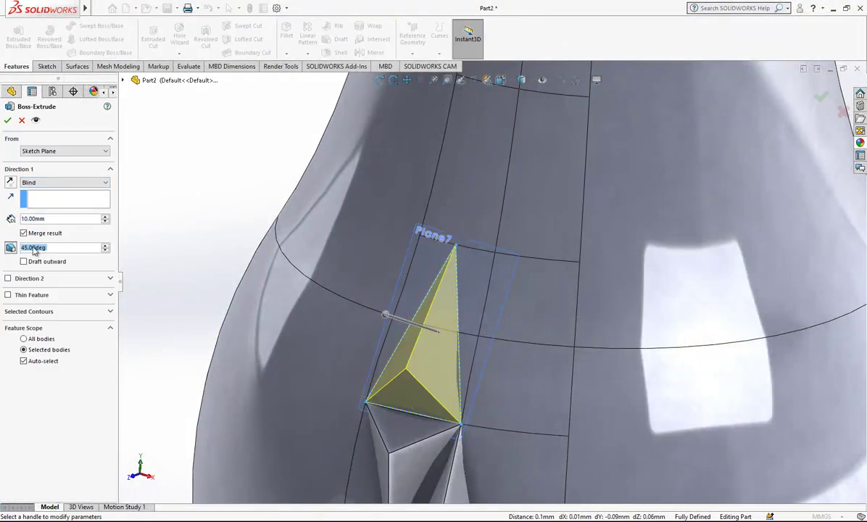
key(Return)
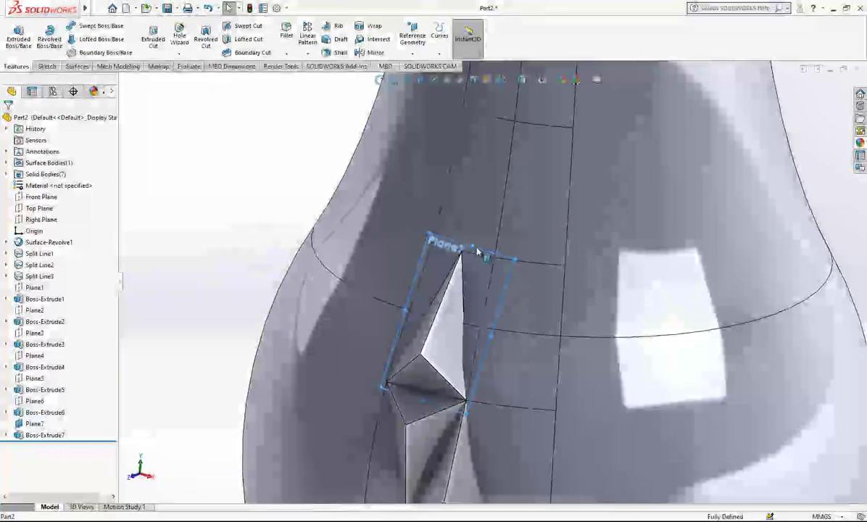
click(477, 252)
click(538, 217)
- Create a reference plane through the fourth-row pyramid's lower inner corner, its top point and the midpoint of the neighbouring facet's upper edge
scroll(492, 285, up, 2)
scroll(491, 285, down, 1)
click(410, 52)
click(422, 63)
click(458, 377)
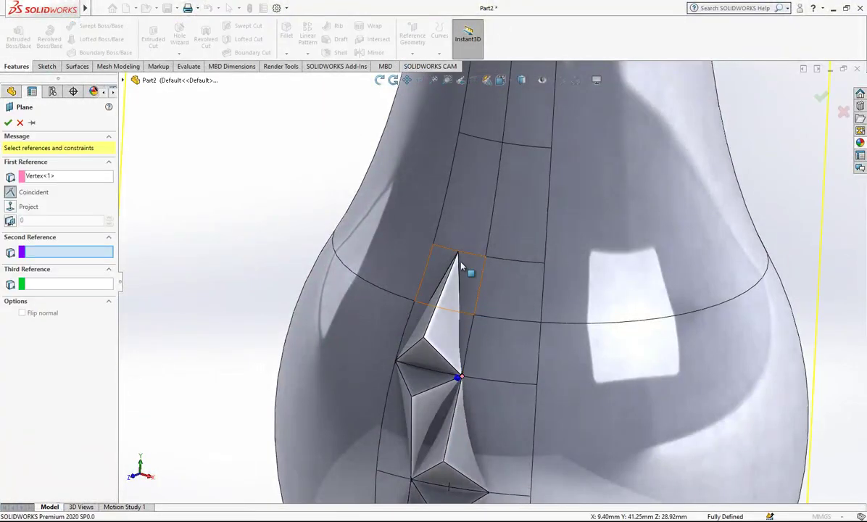
click(458, 252)
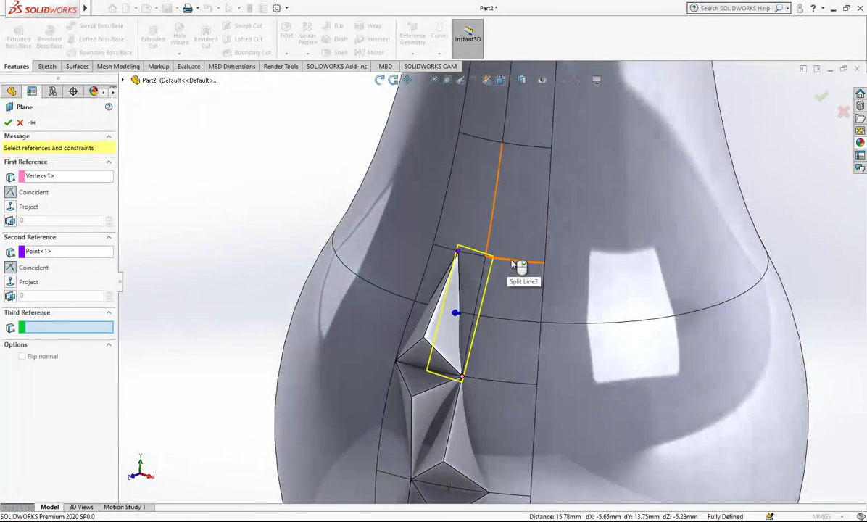
click(515, 263)
click(8, 123)
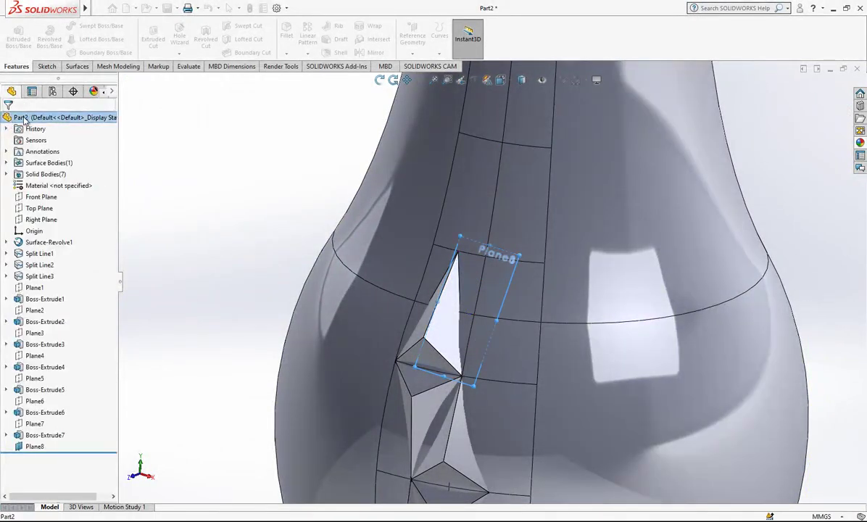
- On the new plane, sketch an inverted triangle joining the fourth-row pyramid's top point, the neighbouring upper edge's midpoint and the pyramid's lower inner corner
click(34, 447)
click(50, 428)
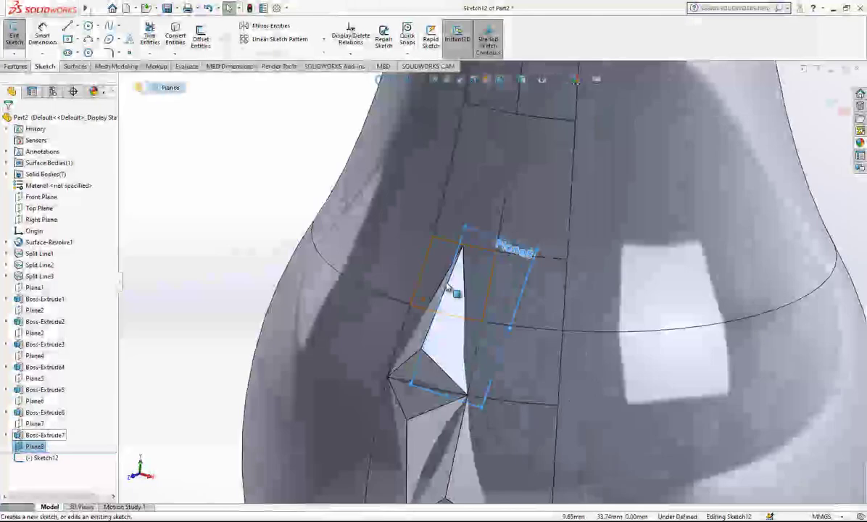
click(68, 26)
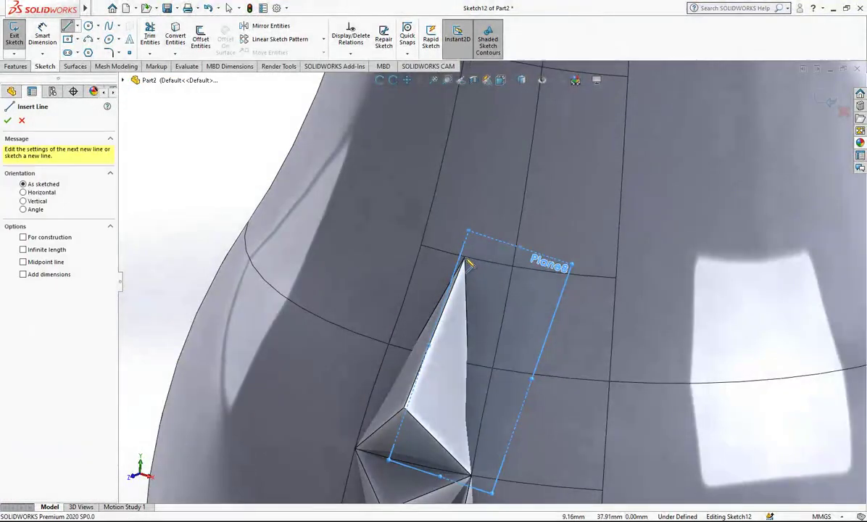
click(464, 259)
click(564, 274)
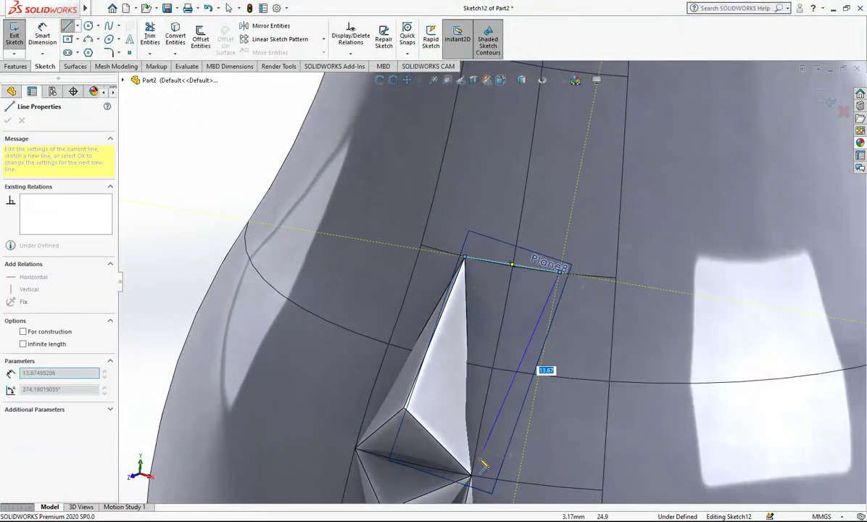
click(472, 475)
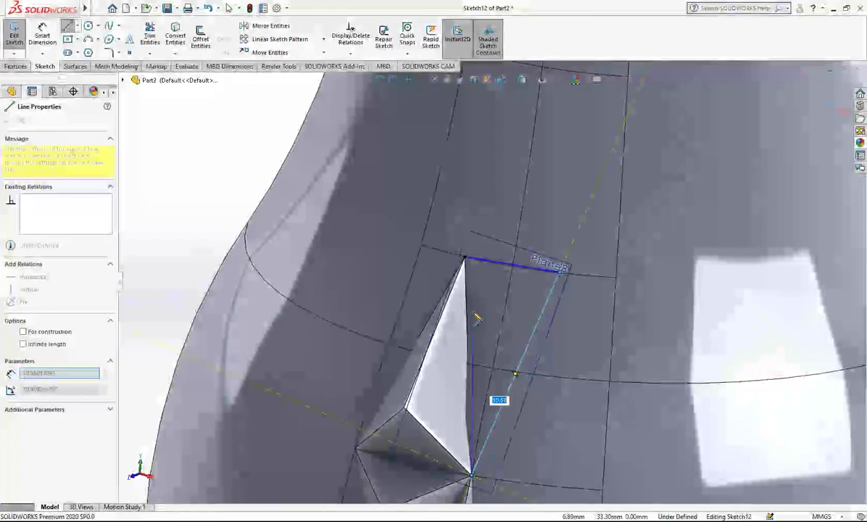
click(465, 259)
key(Escape)
- Constrain the inverted triangle's free upper corner to the neighbouring facet's upper edge, and close the sketch
click(563, 273)
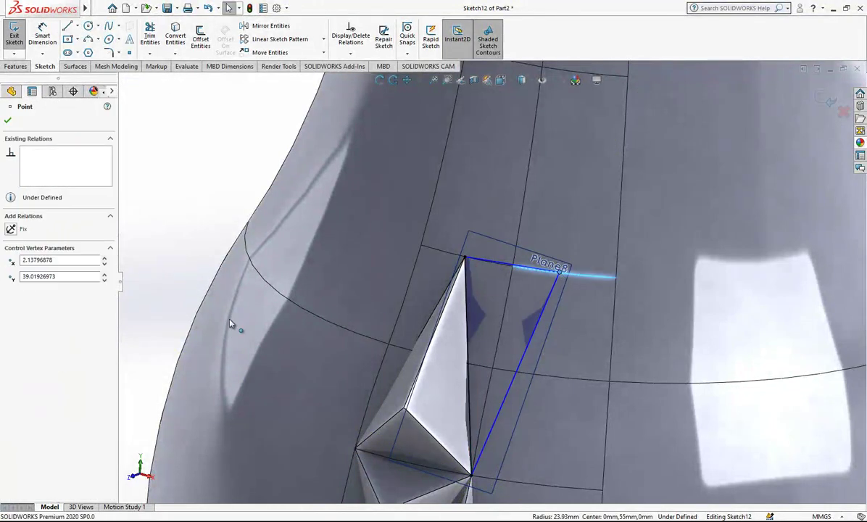
click(26, 312)
key(Escape)
scroll(655, 245, up, 2)
click(821, 103)
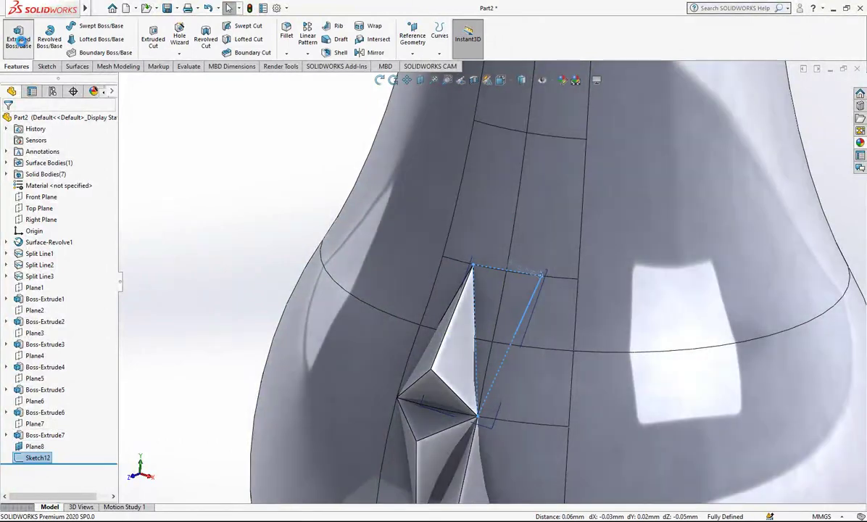
- Extrude the inverted triangle 10 mm in the reversed direction with a 45° draft, and hide its reference plane
click(11, 248)
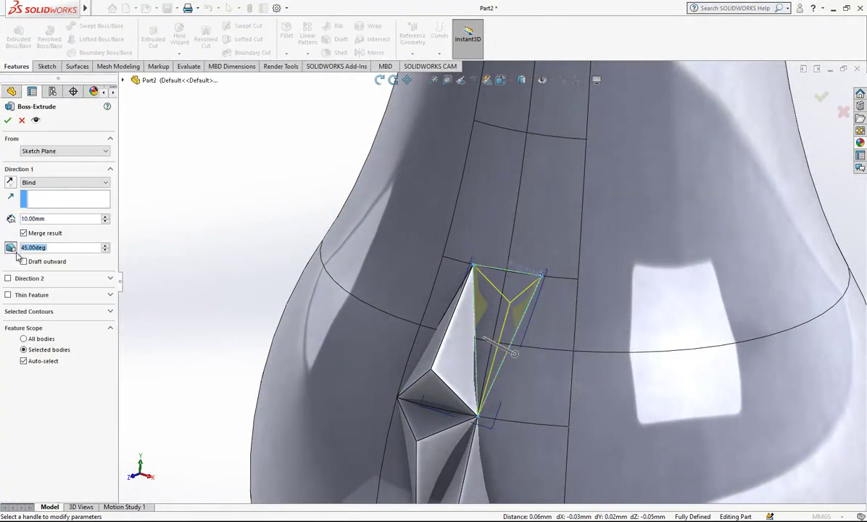
click(11, 182)
right_click(181, 184)
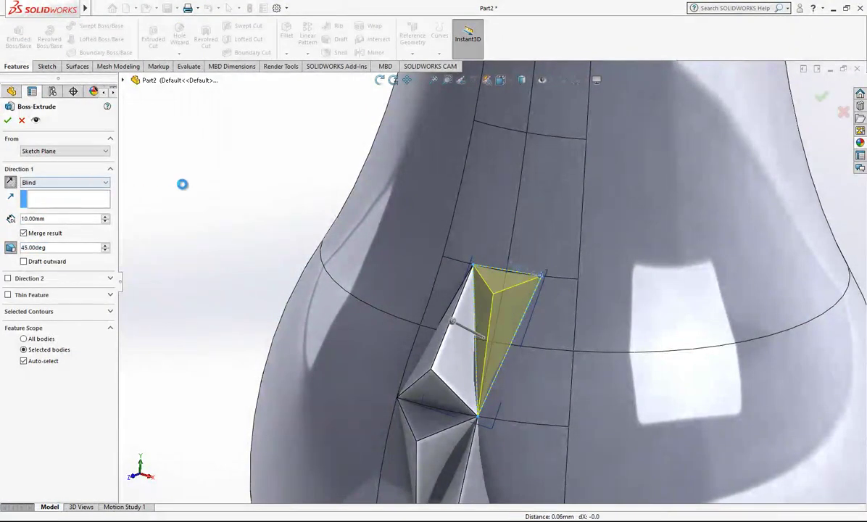
scroll(557, 281, up, 1)
scroll(550, 280, down, 1)
click(520, 280)
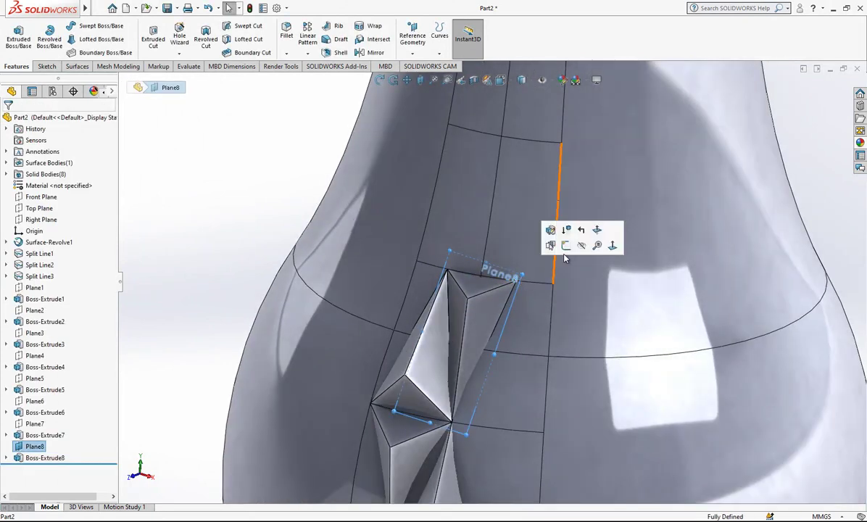
scroll(569, 254, up, 2)
- Create a reference plane through the top points of the two fourth-row pyramids and the central grid point one row above
mouse_move(526, 283)
middle_down()
mouse_move(526, 271)
mouse_move(528, 291)
middle_up()
scroll(527, 287, up, 1)
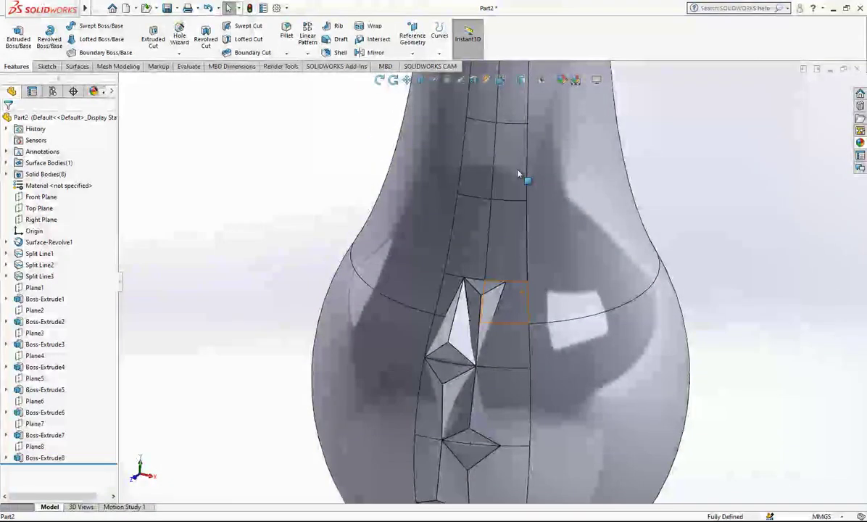
scroll(518, 189, down, 2)
click(412, 37)
click(431, 65)
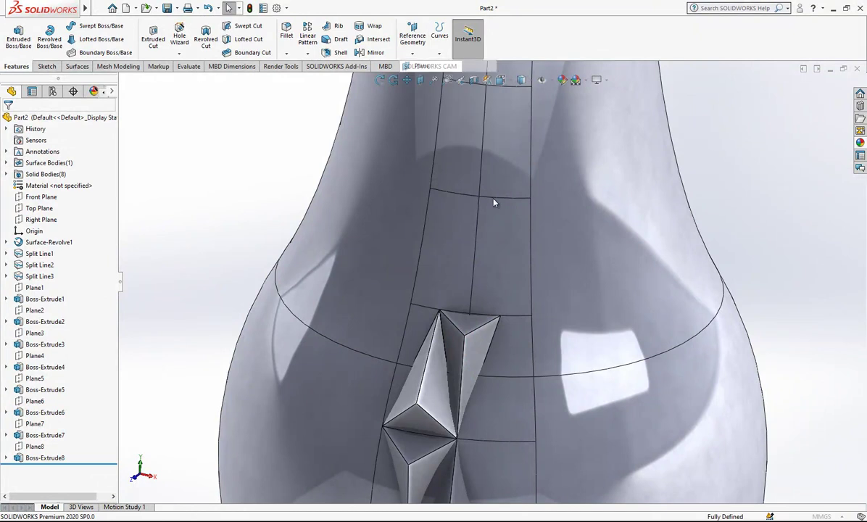
click(441, 314)
click(442, 315)
click(438, 313)
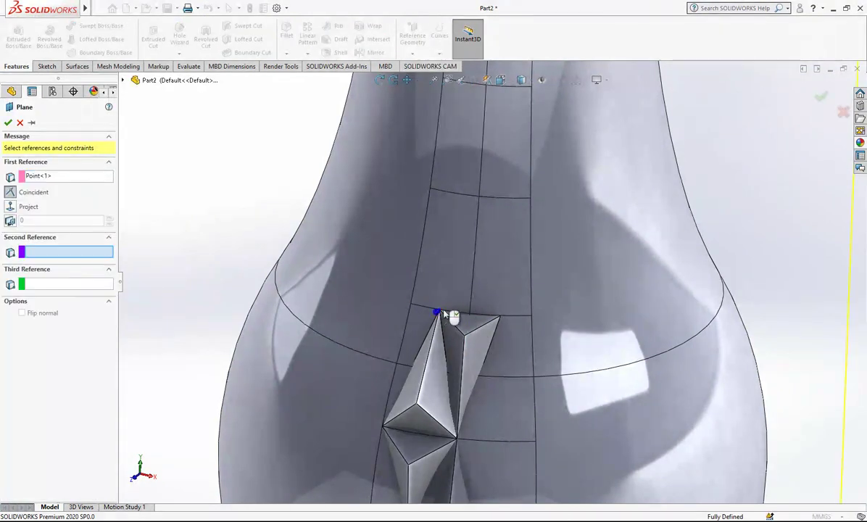
click(501, 318)
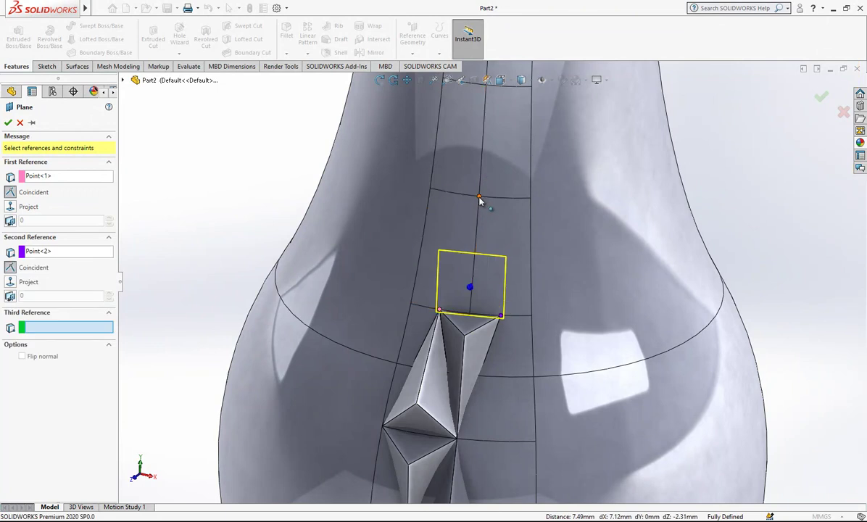
click(480, 198)
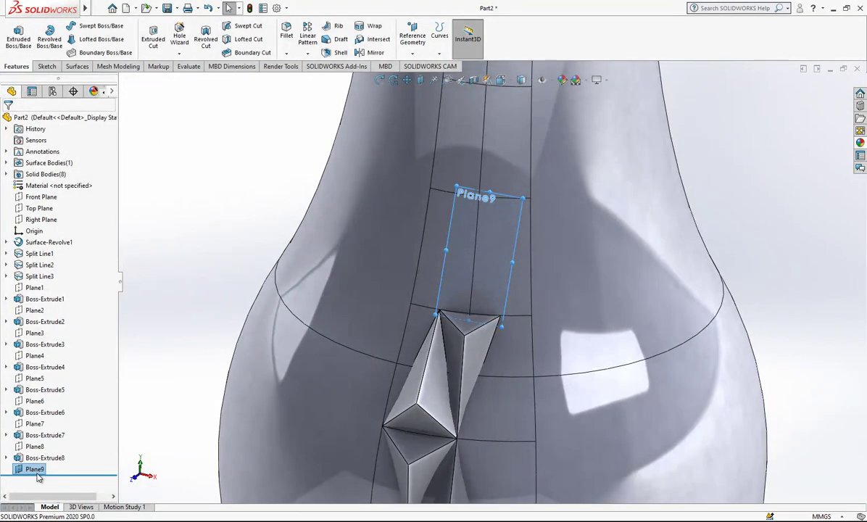
- On the new plane, sketch a triangle from the central grid point down to the top points of the two fourth-row pyramids, and close the sketch
right_click(37, 471)
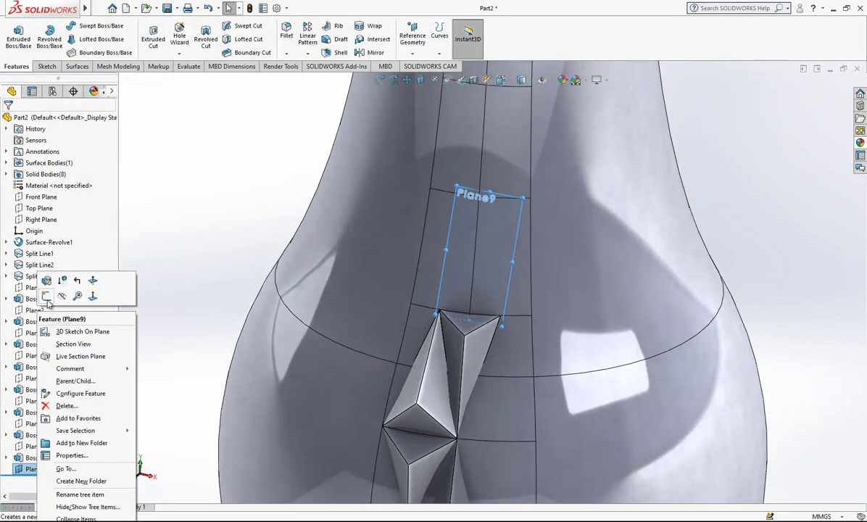
click(47, 296)
click(68, 26)
scroll(476, 227, down, 5)
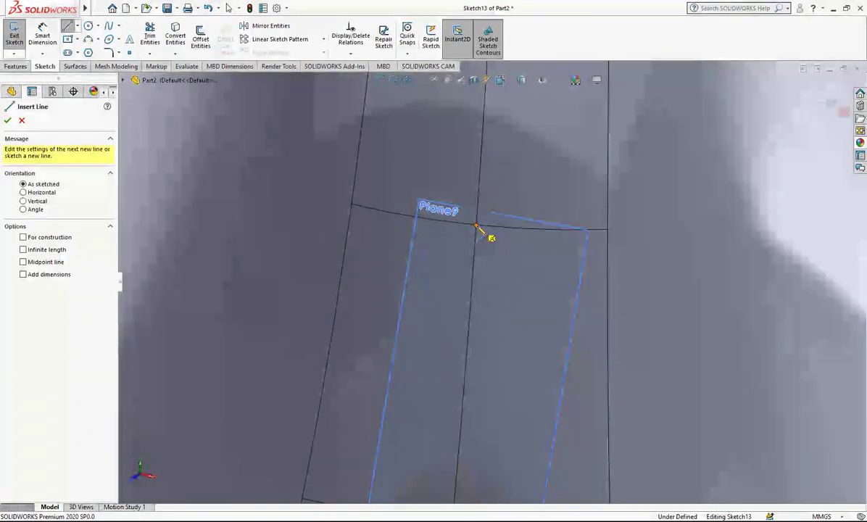
click(477, 227)
scroll(472, 239, up, 5)
scroll(411, 444, down, 2)
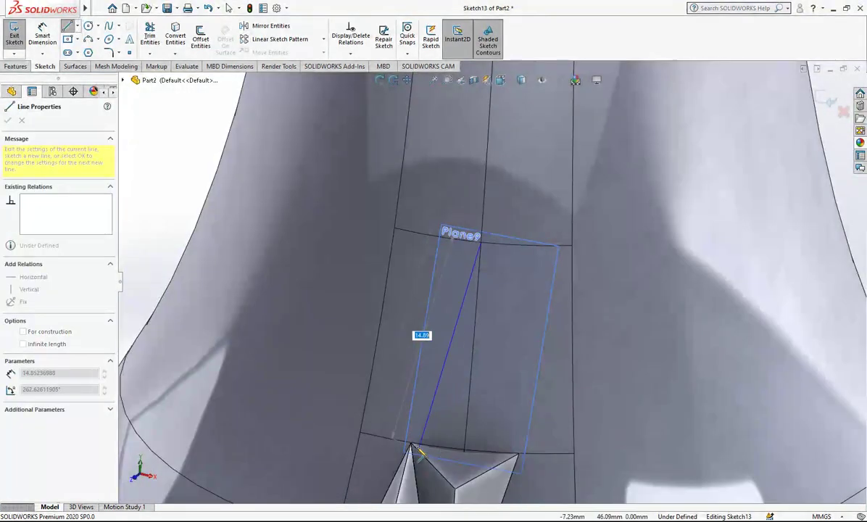
click(412, 444)
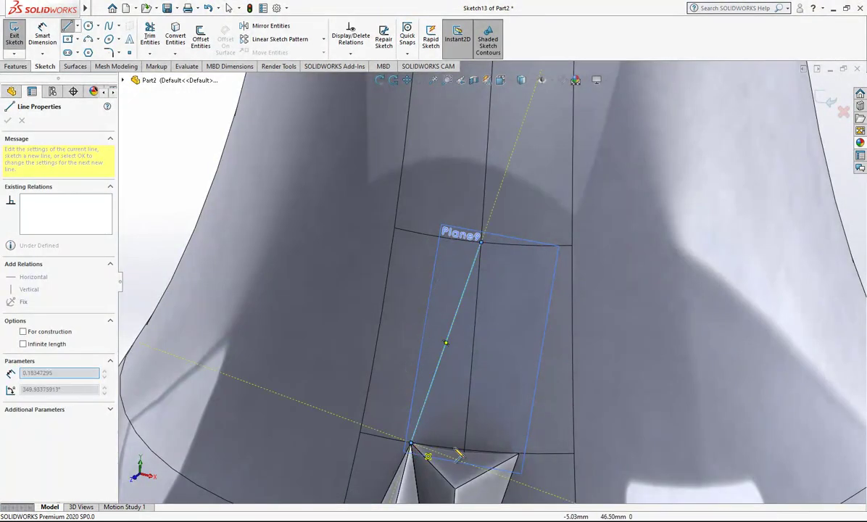
double_click(520, 454)
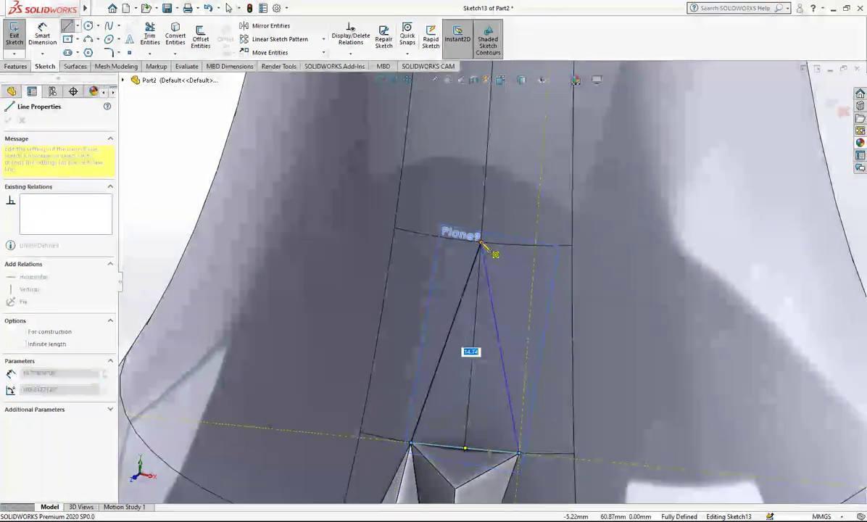
click(482, 243)
scroll(551, 217, up, 2)
click(830, 101)
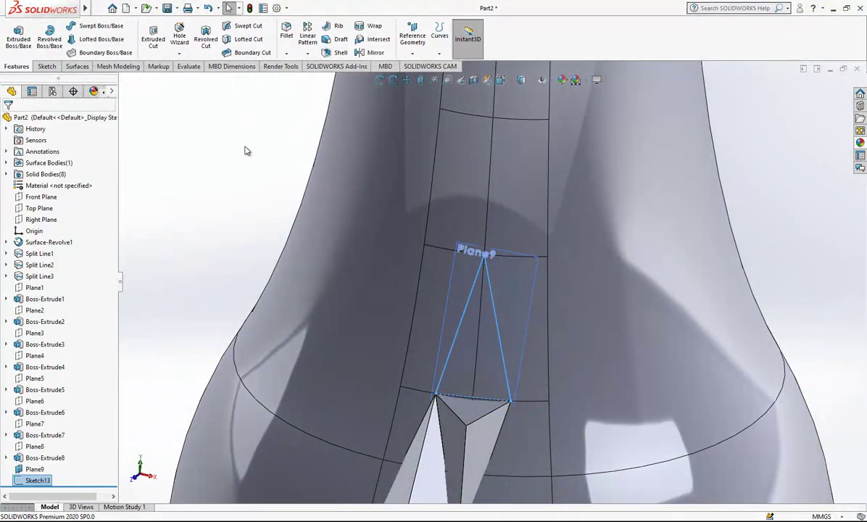
- Extrude the upright triangle 10 mm with a 45° draft, and hide its reference plane
right_click(235, 208)
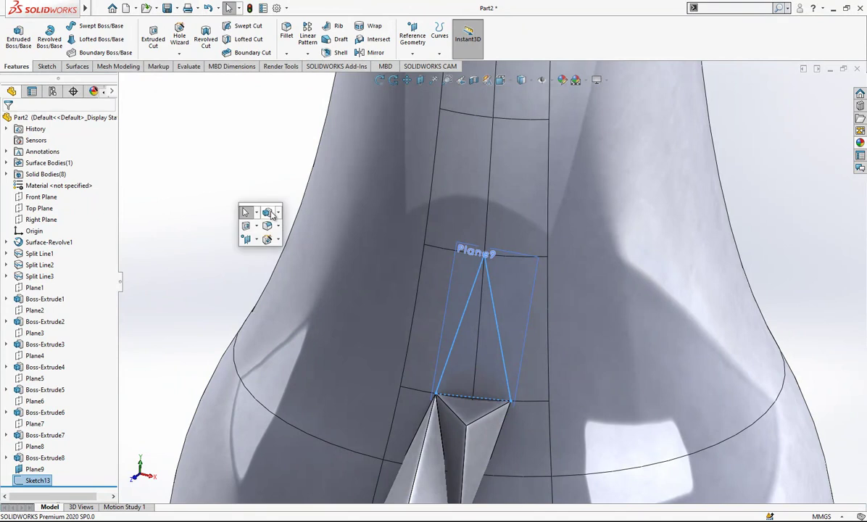
click(268, 212)
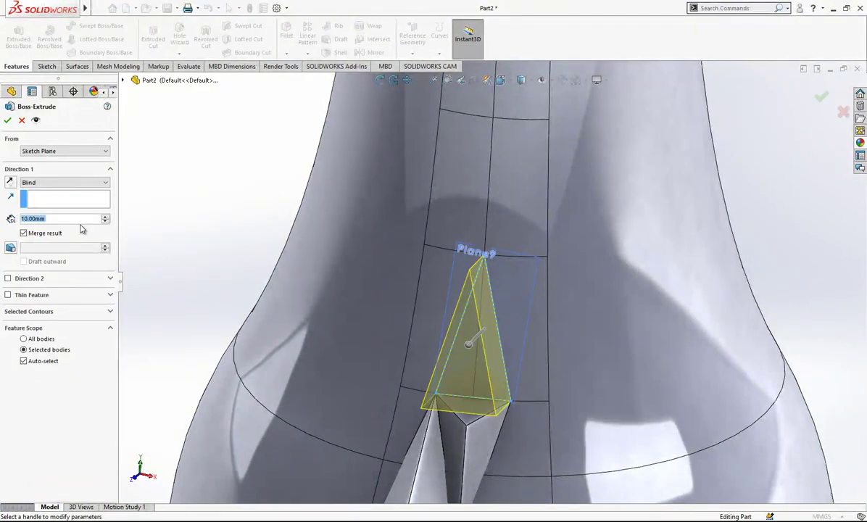
click(12, 250)
scroll(350, 291, up, 1)
middle_drag(361, 292, 347, 304)
key(Return)
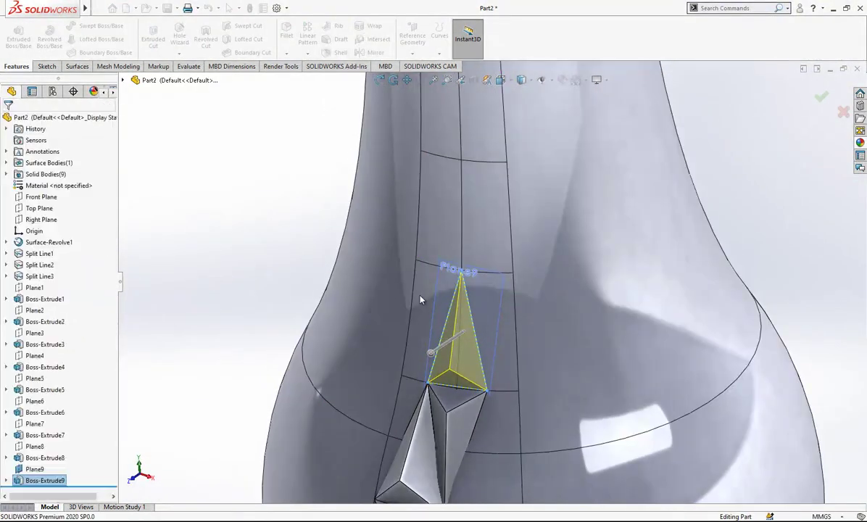
scroll(350, 290, up, 2)
click(465, 263)
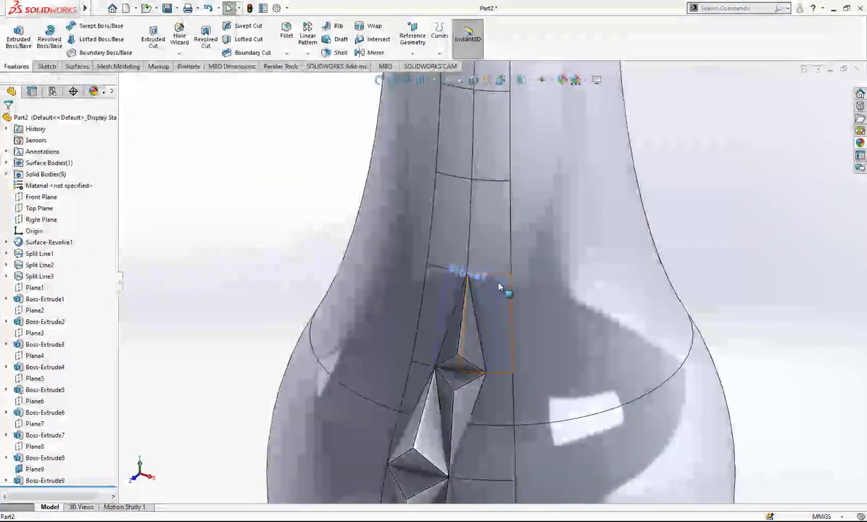
click(502, 293)
click(564, 261)
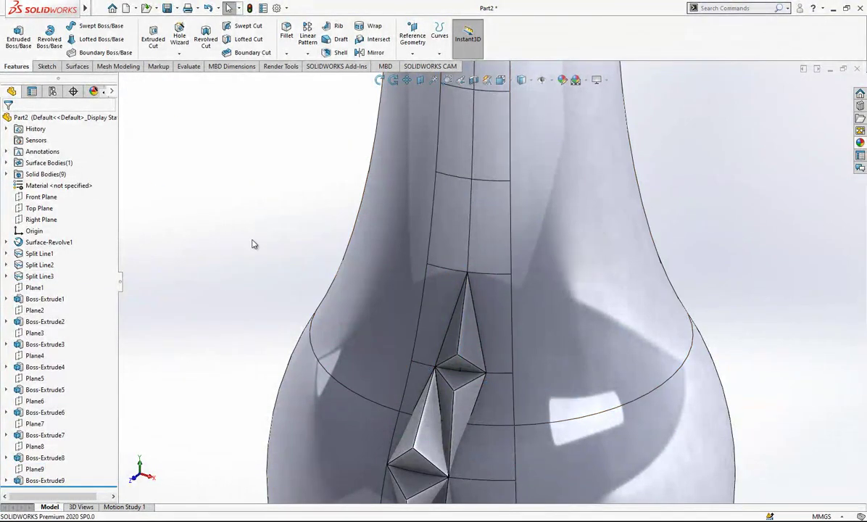
click(415, 41)
click(426, 63)
scroll(463, 308, down, 4)
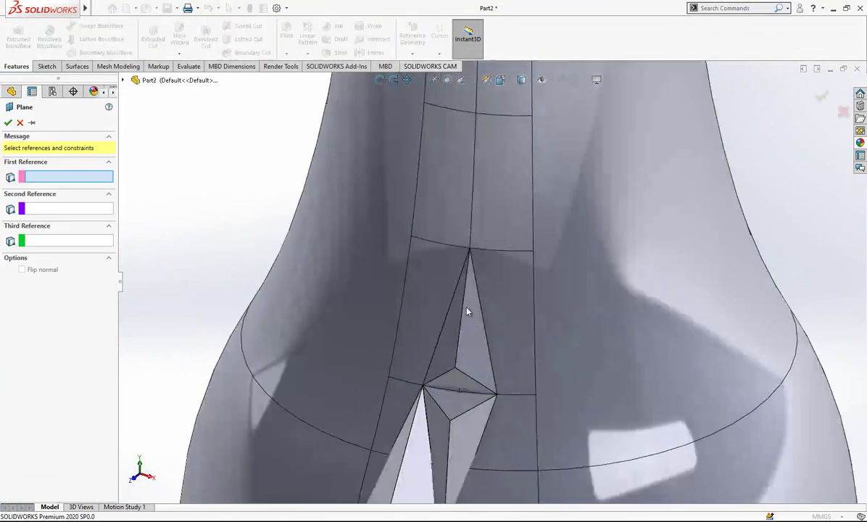
scroll(439, 290, up, 2)
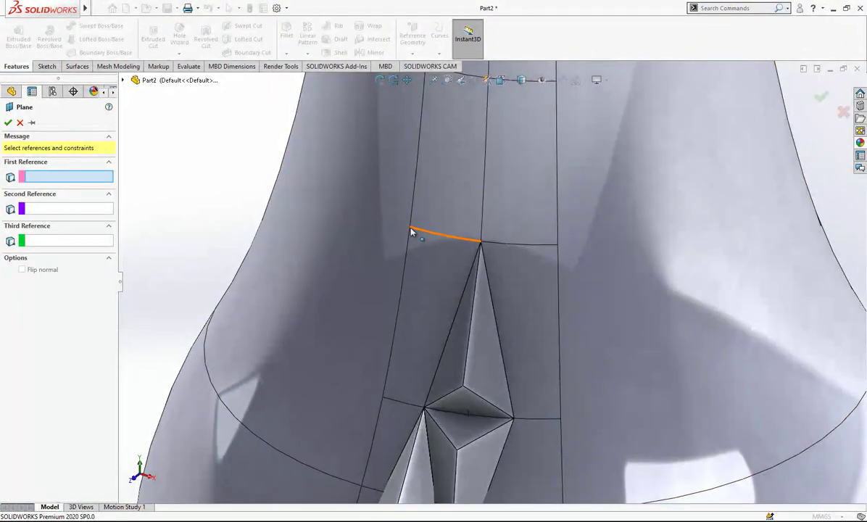
scroll(417, 236, up, 3)
scroll(465, 335, down, 4)
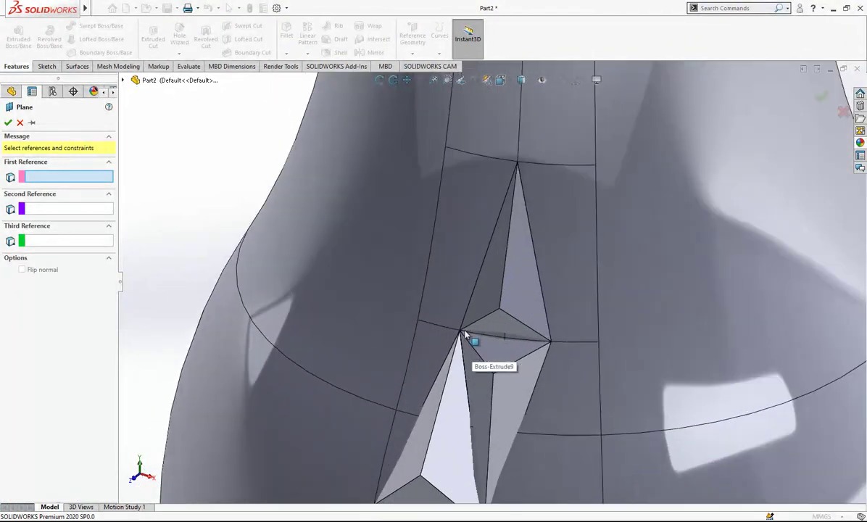
scroll(474, 324, up, 1)
mouse_move(478, 320)
middle_down()
mouse_move(516, 301)
mouse_move(490, 315)
middle_up()
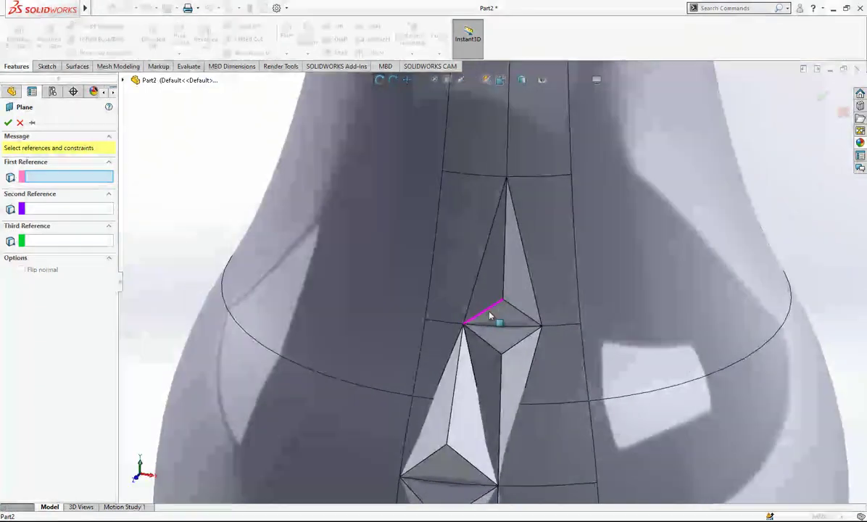
scroll(490, 316, up, 2)
scroll(498, 239, down, 4)
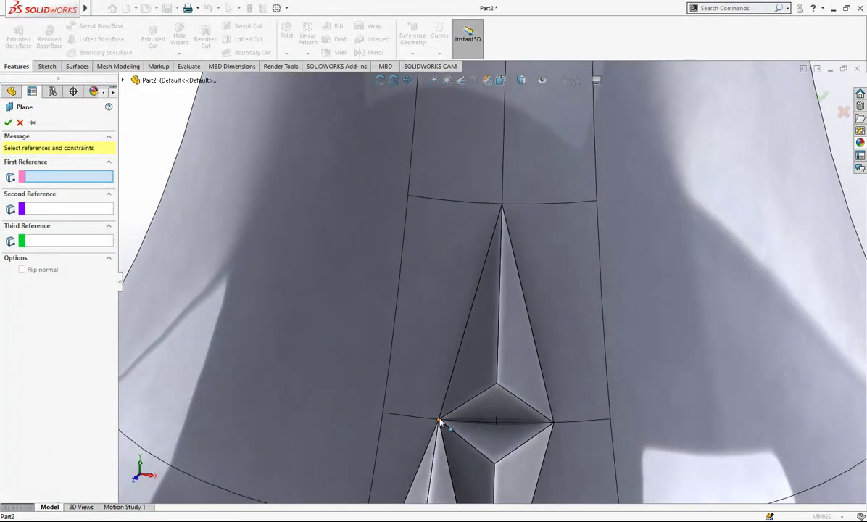
click(439, 421)
click(501, 206)
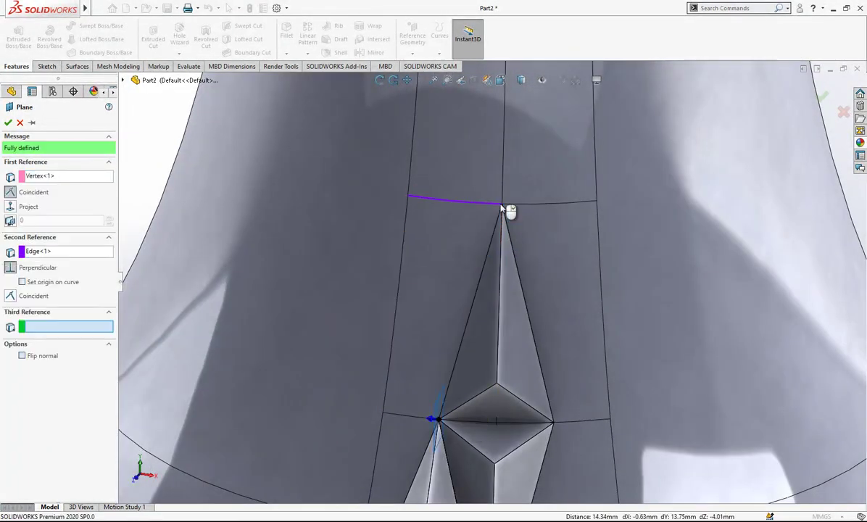
click(502, 206)
click(470, 201)
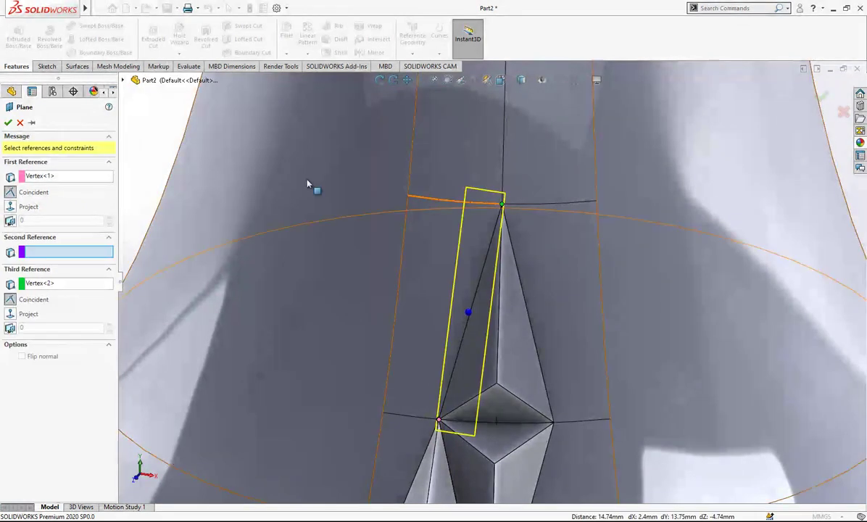
click(8, 123)
- Create a reference plane through the outer grid point, the fifth-row pyramid's top point and that pyramid's lower outer corner
click(410, 42)
click(428, 62)
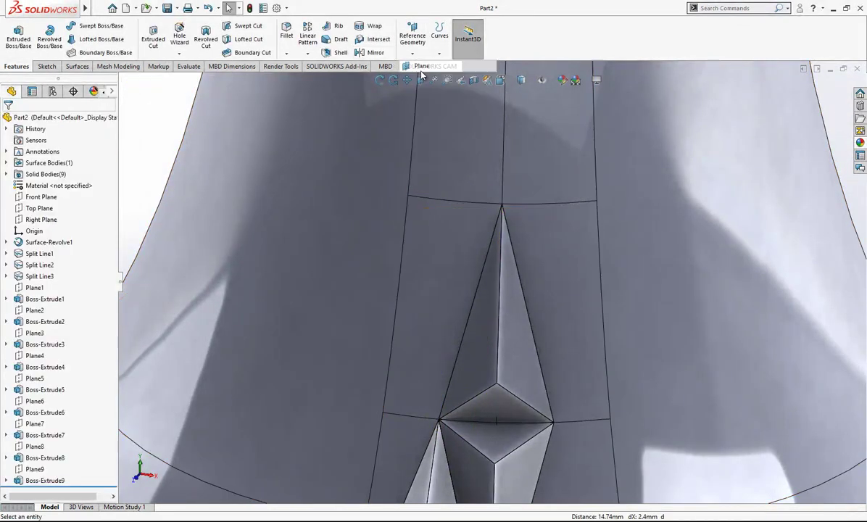
click(408, 197)
click(502, 206)
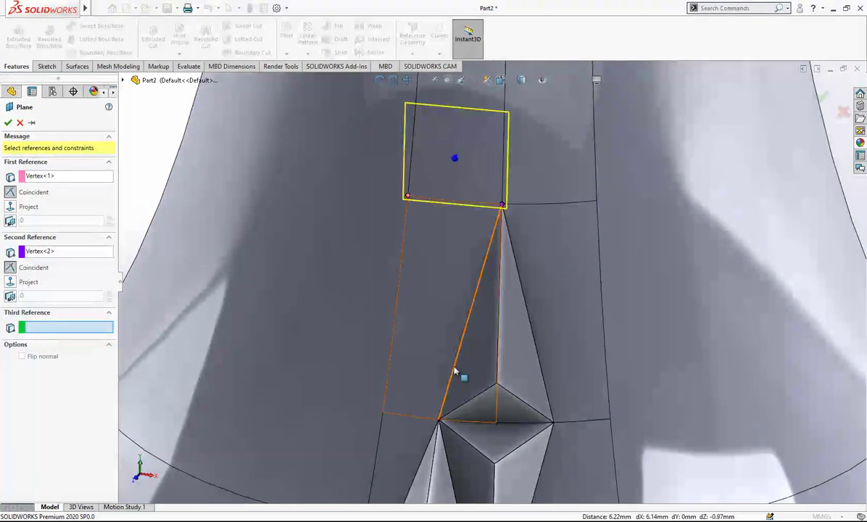
click(440, 422)
key(Return)
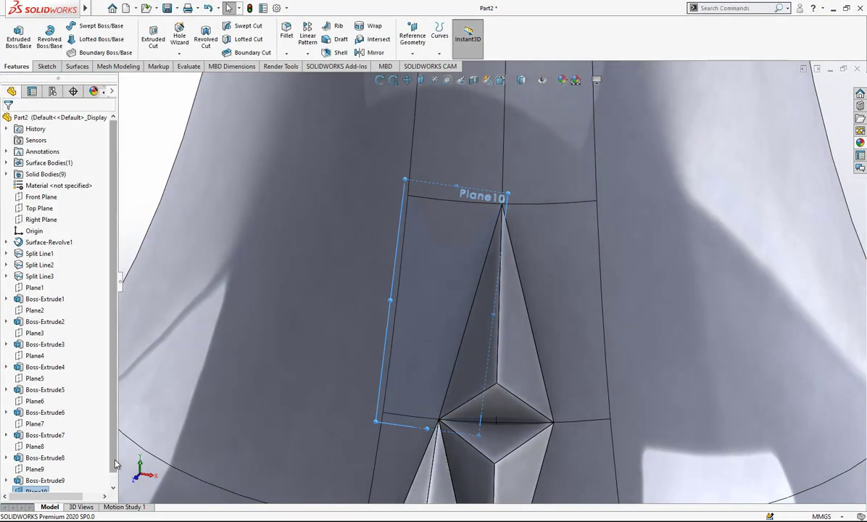
- On the new plane, sketch an inverted triangle joining the pyramid's top point, the outer grid point and the pyramid's lower outer corner, and close the sketch
drag(115, 463, 115, 477)
right_click(43, 482)
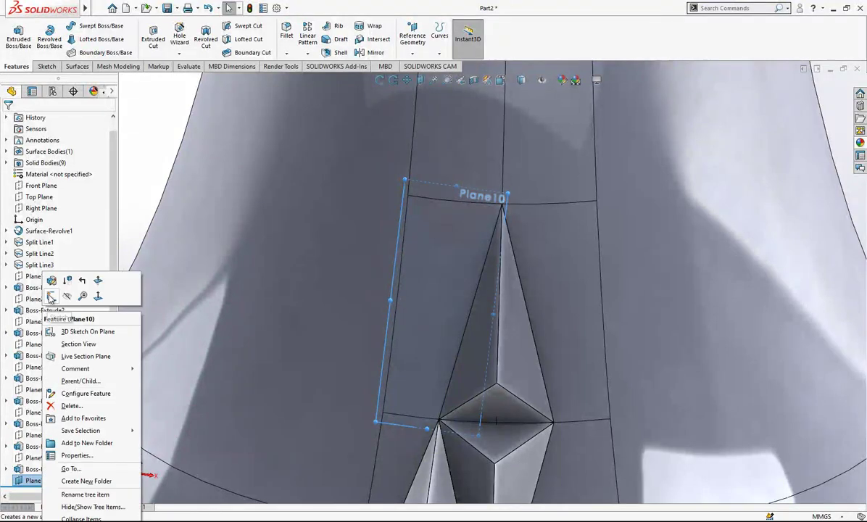
click(51, 298)
click(67, 27)
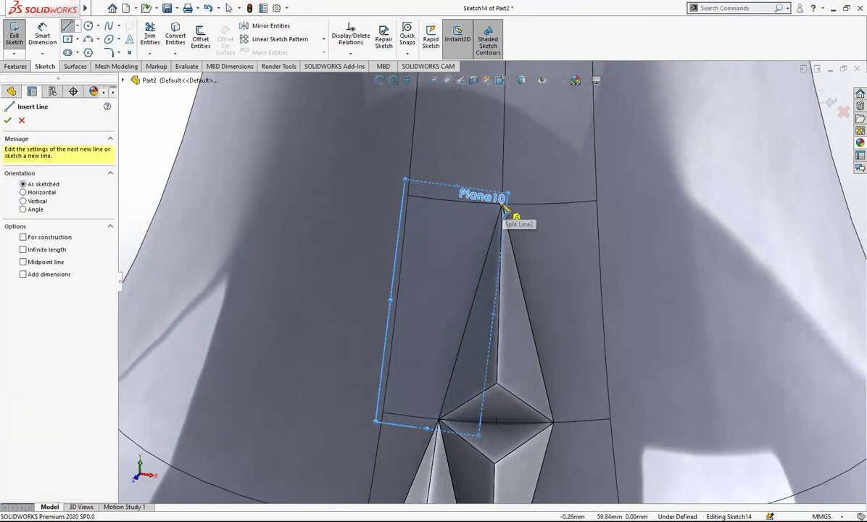
click(503, 205)
click(408, 196)
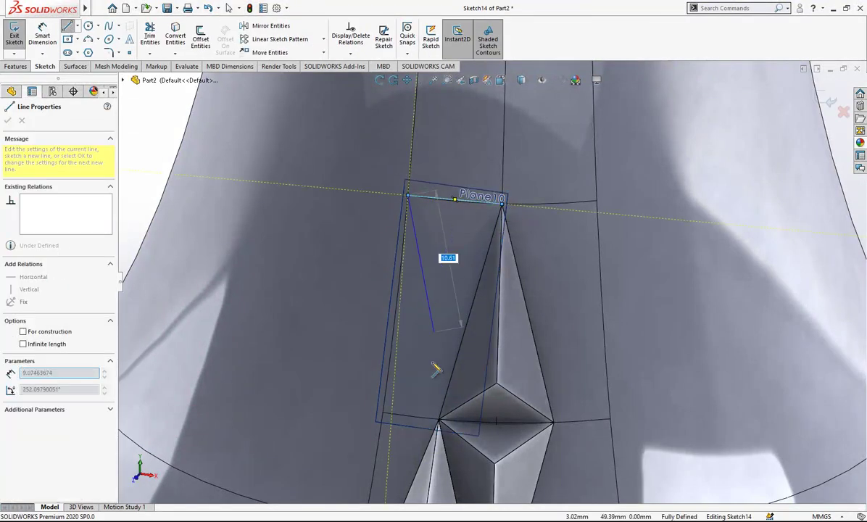
click(439, 420)
click(503, 206)
scroll(508, 265, up, 5)
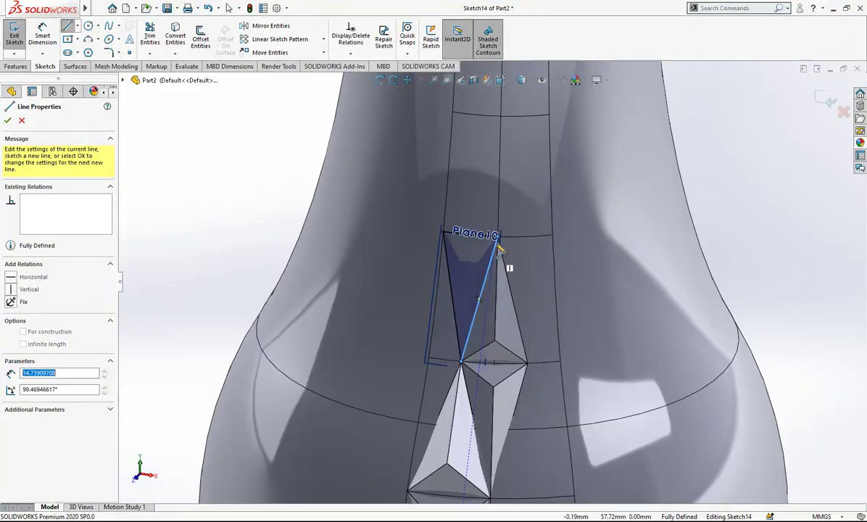
scroll(562, 217, down, 4)
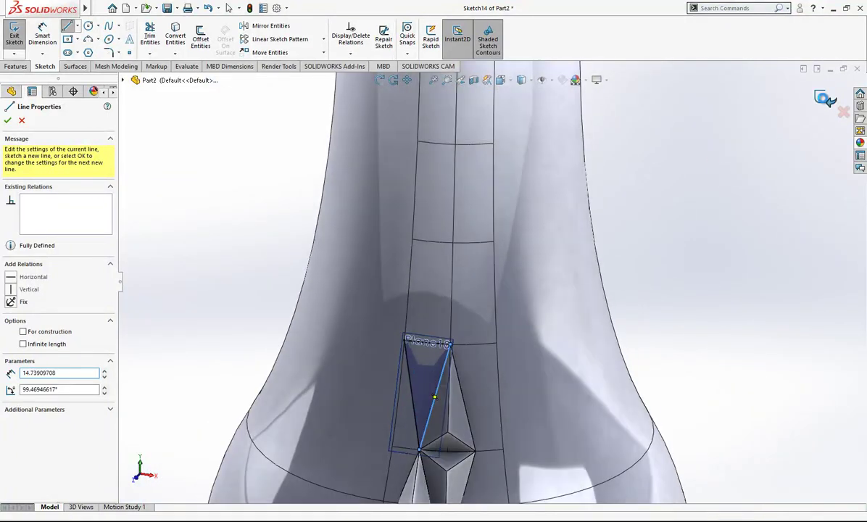
click(825, 97)
- Extrude the inverted triangle 10 mm with a 45° draft, and hide its reference plane
click(15, 67)
click(18, 37)
key(e)
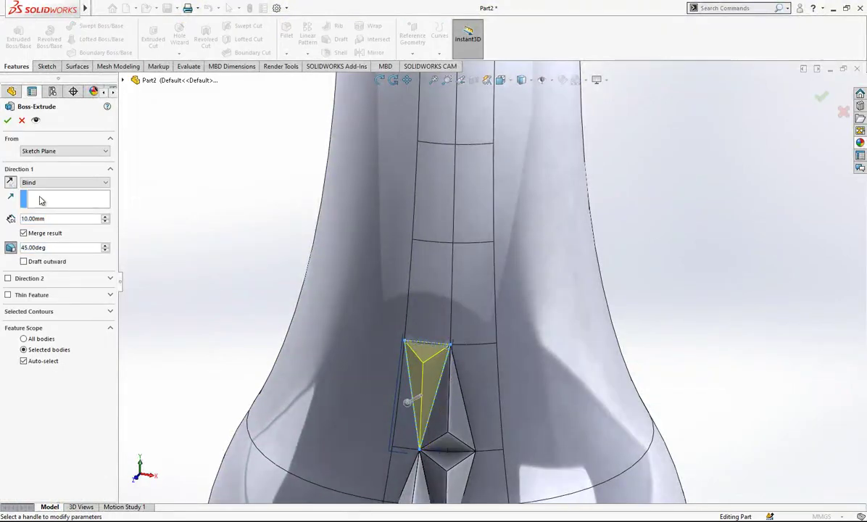
click(7, 120)
scroll(449, 337, up, 5)
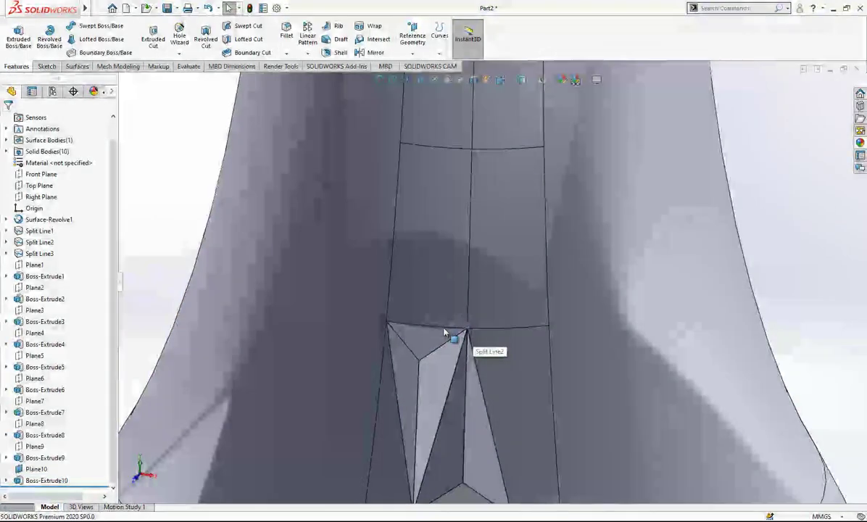
click(478, 319)
click(475, 325)
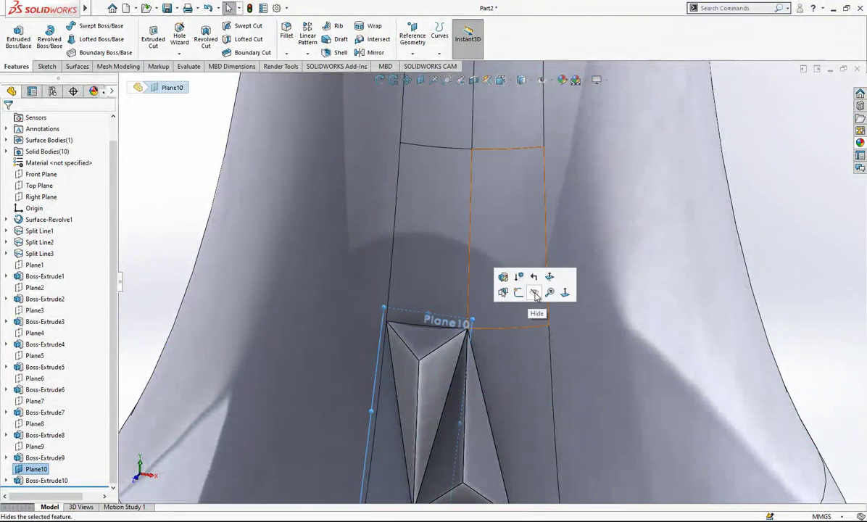
click(535, 293)
- Create a reference plane through the inverted pyramid's two upper corners and the midpoint of the grid edge one row above
scroll(525, 290, up, 2)
scroll(533, 116, down, 2)
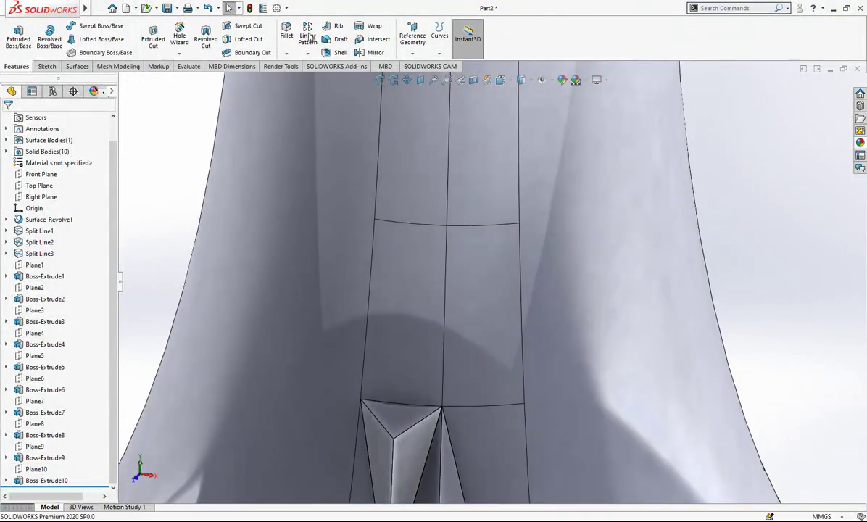
click(412, 34)
click(419, 66)
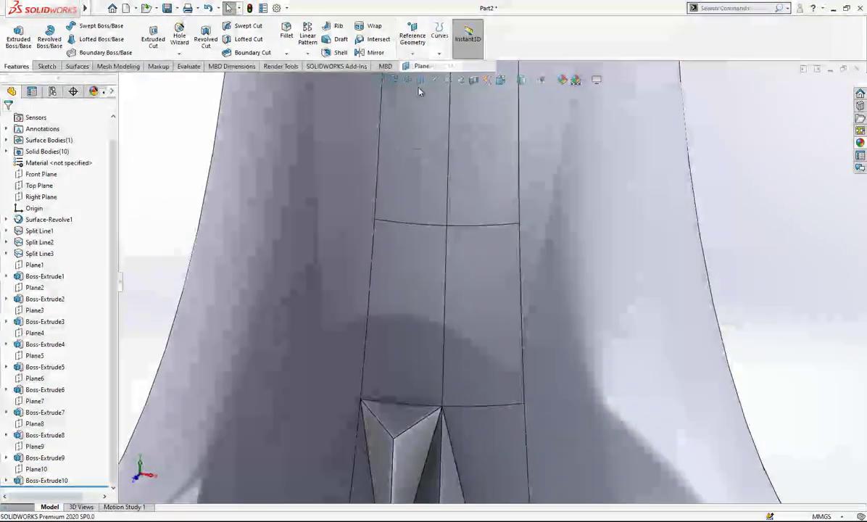
click(361, 402)
click(442, 409)
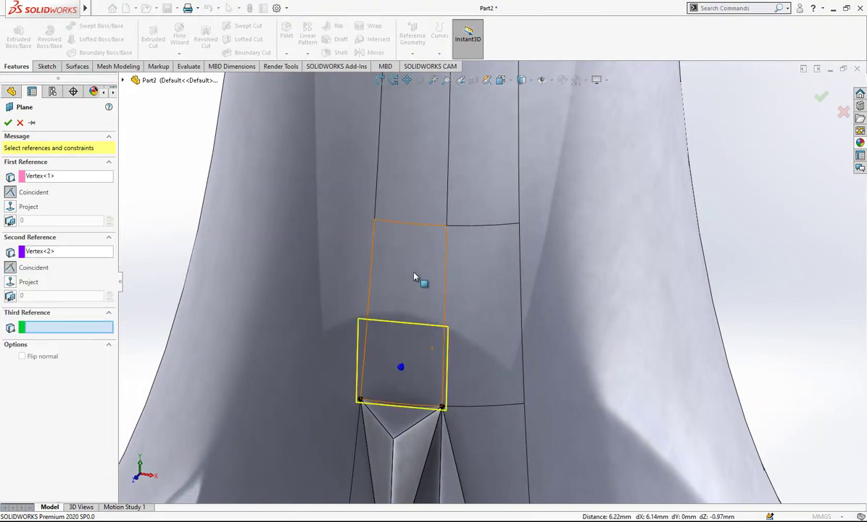
click(411, 226)
key(Return)
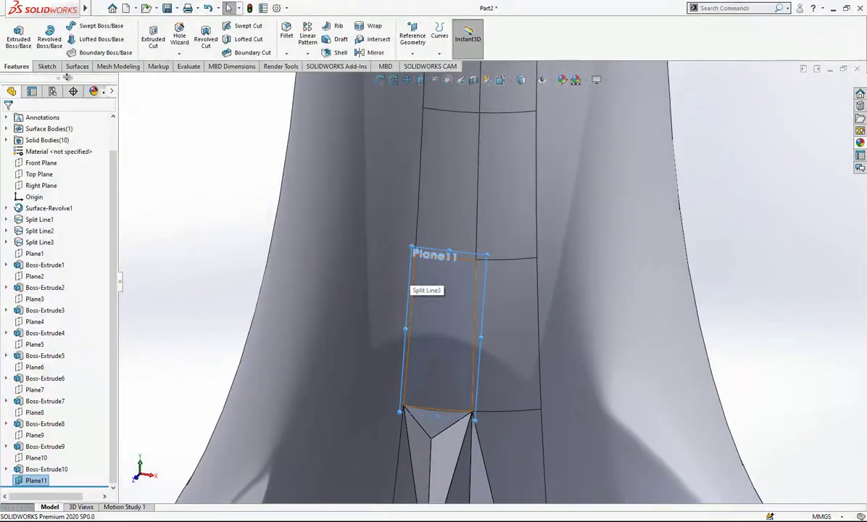
- On the new plane, sketch an upright triangle from the inverted pyramid's two upper corners to the midpoint of the grid edge above
click(45, 66)
click(14, 31)
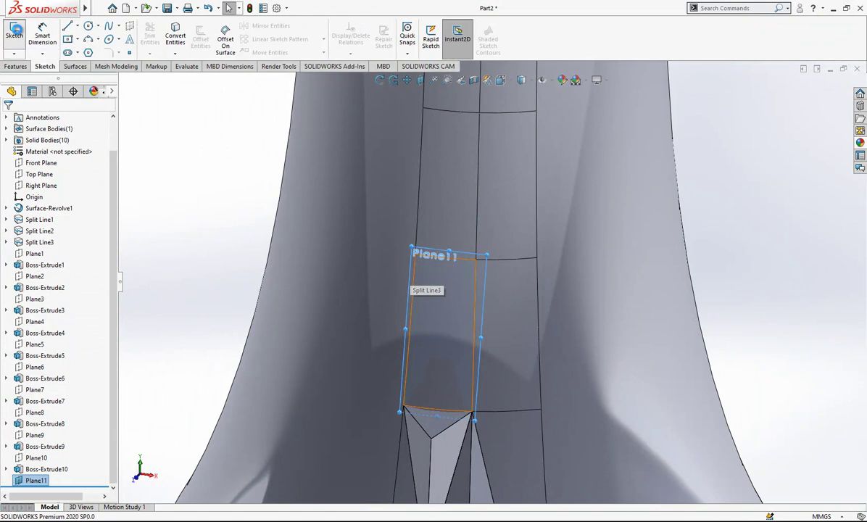
click(67, 25)
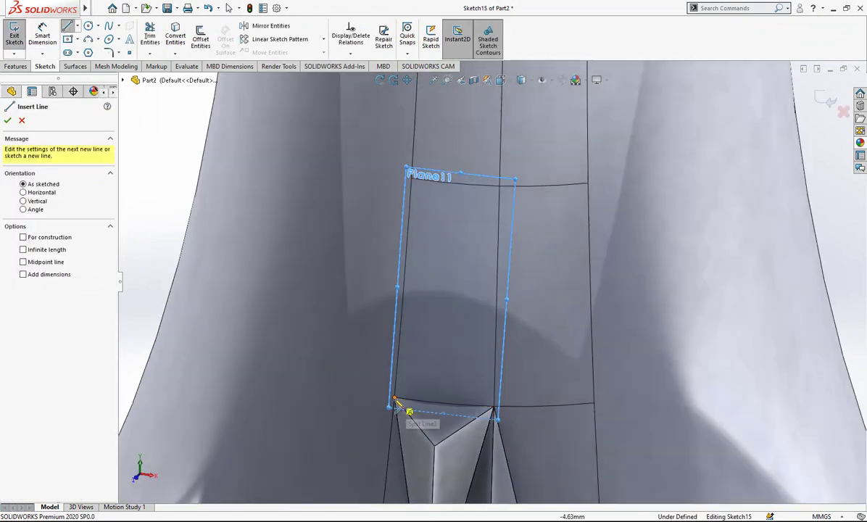
click(395, 399)
click(494, 407)
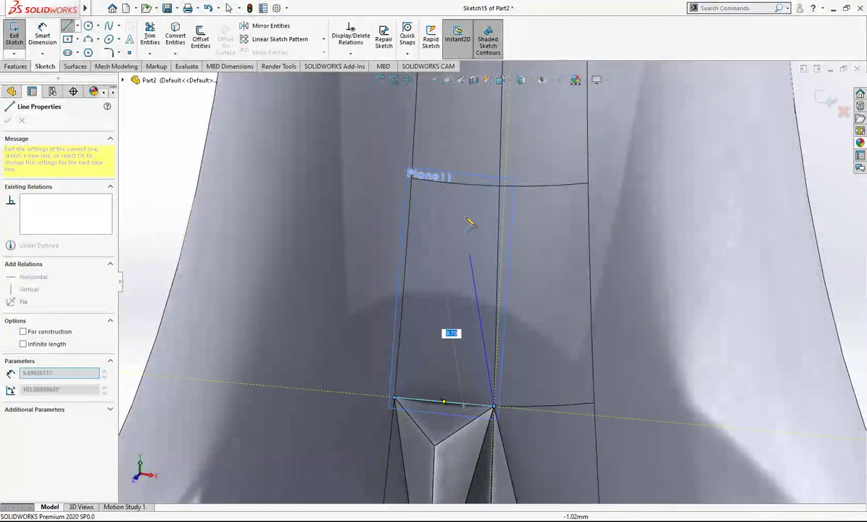
click(459, 181)
click(396, 399)
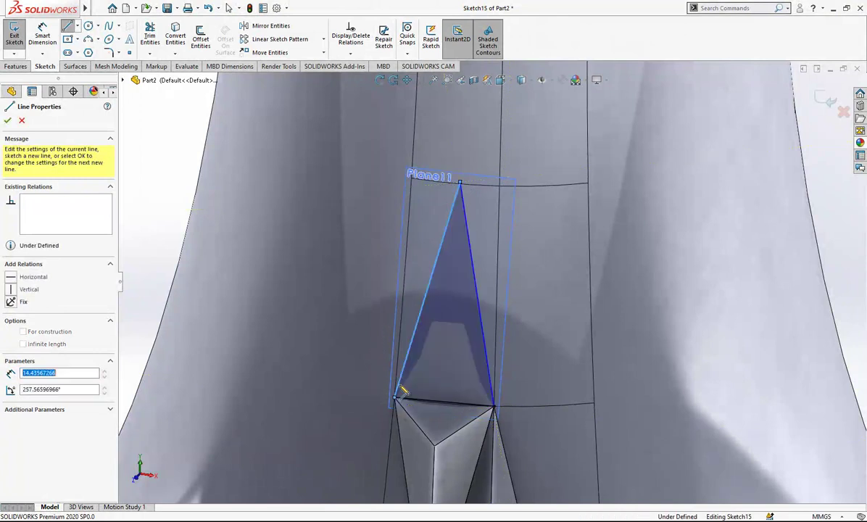
- Constrain the triangle's apex to the grid edge above it
key(Escape)
ctrl+click(461, 183)
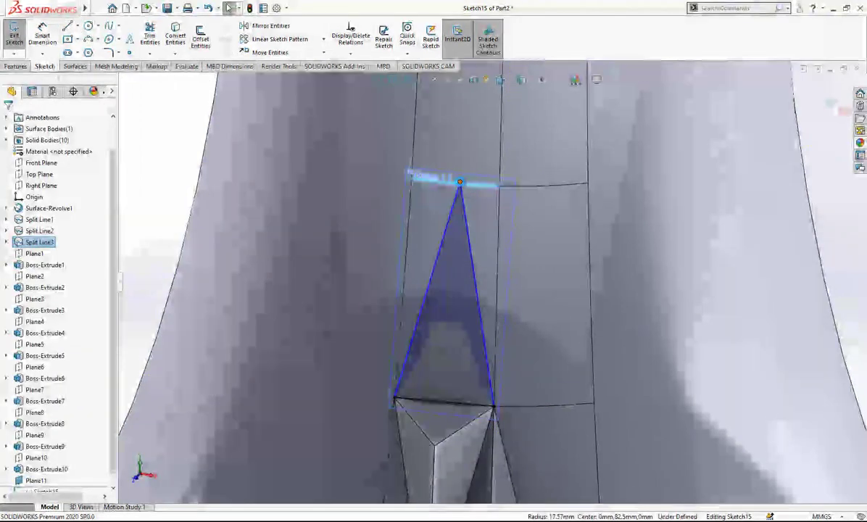
click(13, 313)
key(Escape)
scroll(442, 271, up, 2)
click(826, 100)
click(14, 36)
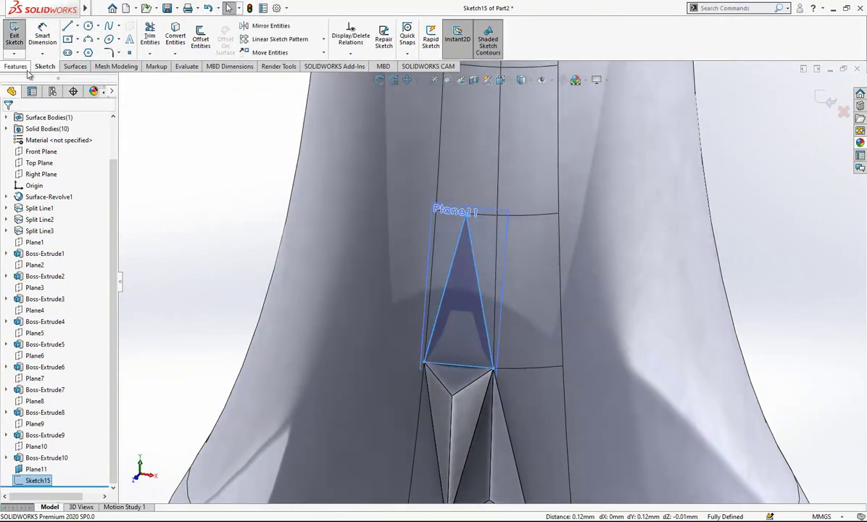
- Extrude the upright triangle 10 mm with a 45° draft, and hide its reference plane
click(20, 36)
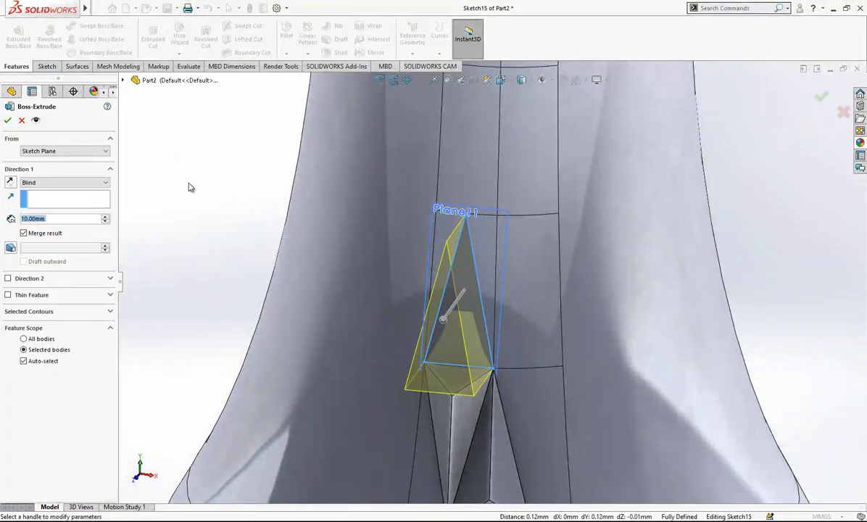
click(10, 248)
key(Return)
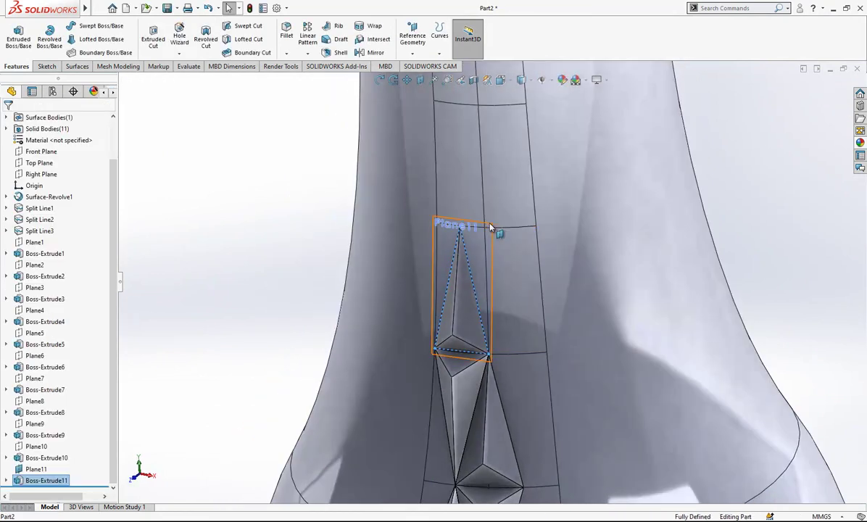
click(491, 227)
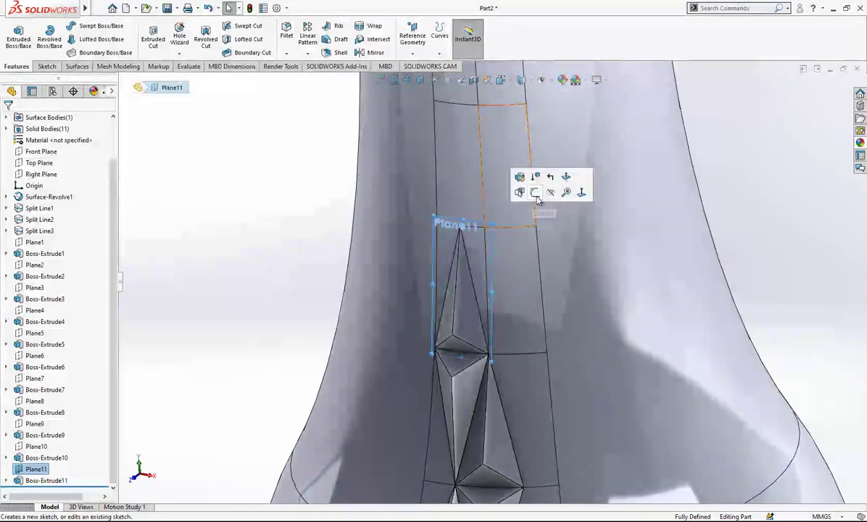
click(551, 193)
- Create a reference plane through the new pyramid's lower inner corner, its top point and the midpoint of the neighbouring grid edge
scroll(554, 222, down, 2)
click(415, 53)
click(421, 66)
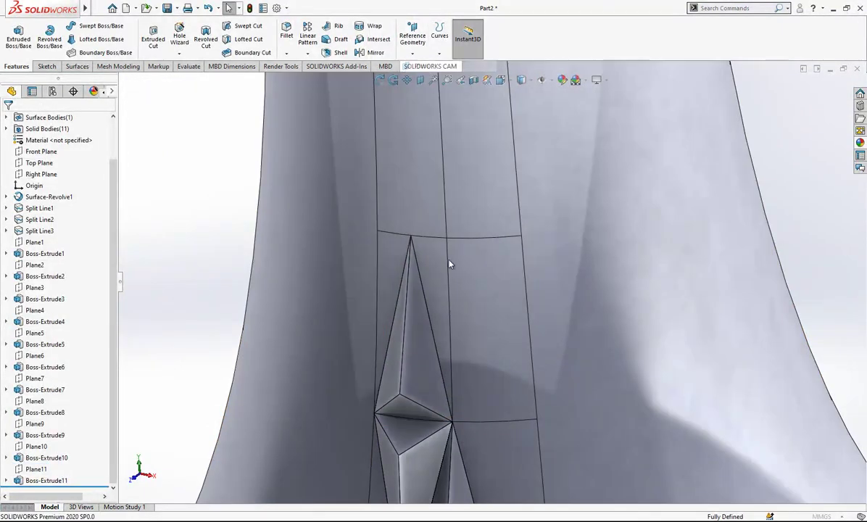
click(451, 422)
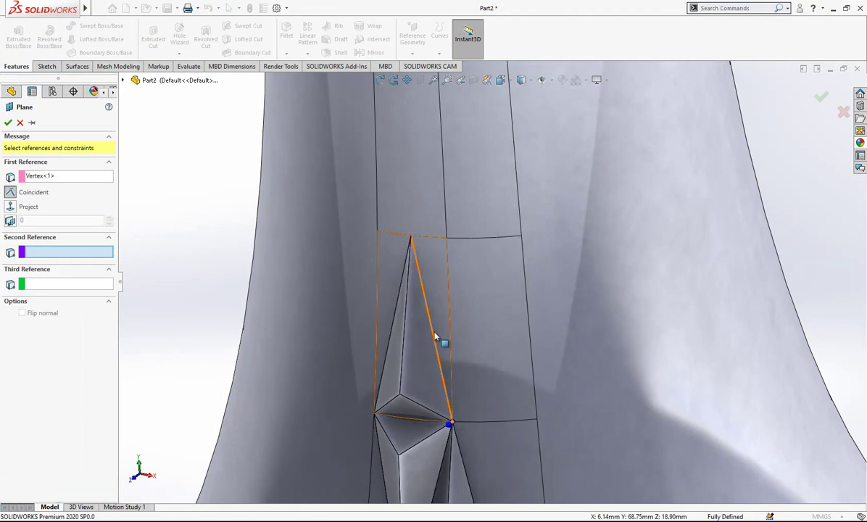
click(411, 238)
click(484, 240)
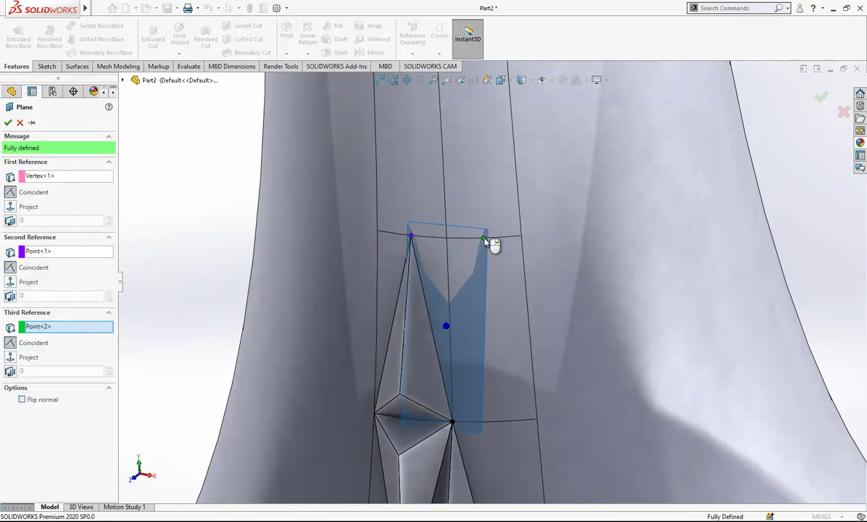
key(Return)
- On the new plane, sketch an inverted triangle joining the pyramid's lower corner, the neighbouring grid edge's midpoint and the pyramid's top point
click(47, 66)
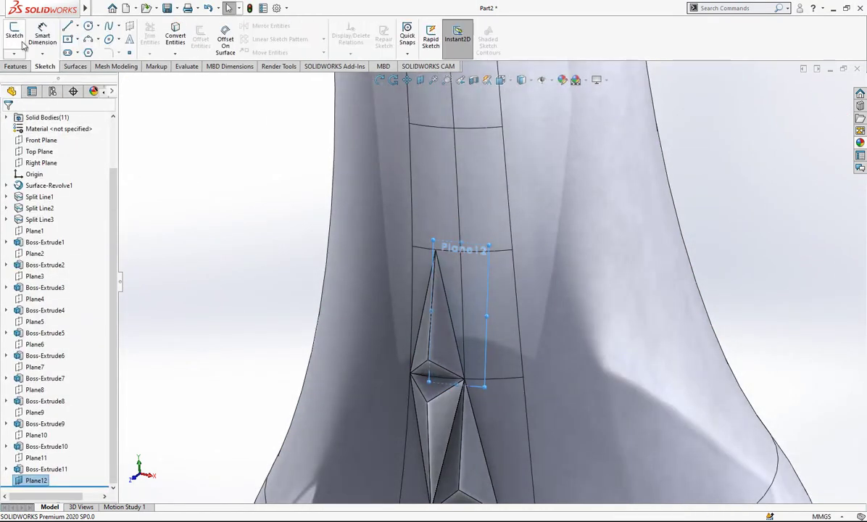
click(14, 34)
click(68, 26)
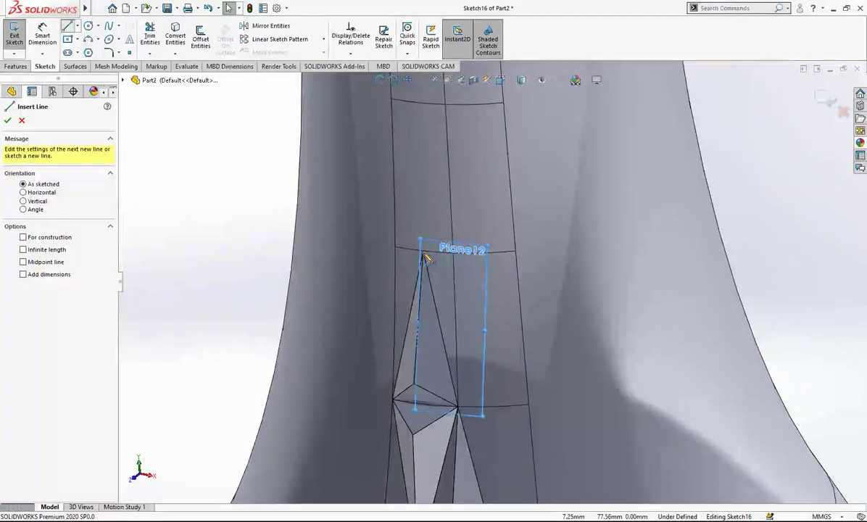
scroll(424, 258, down, 5)
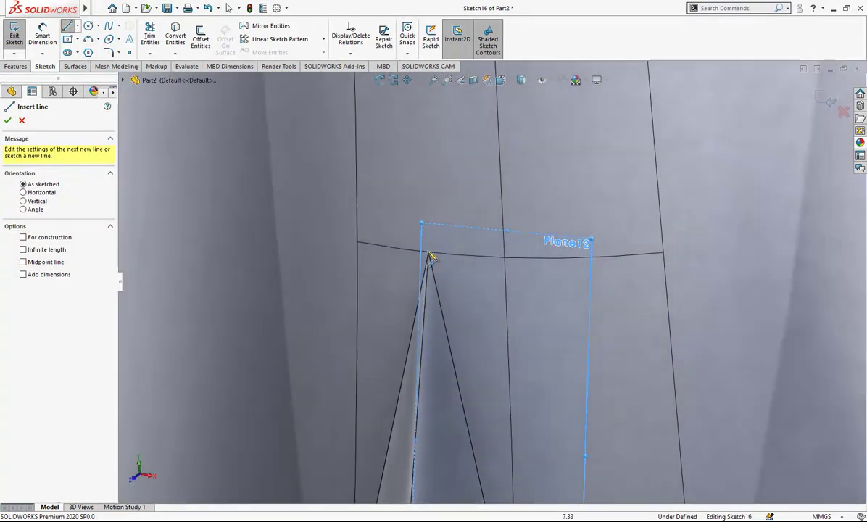
scroll(428, 255, up, 5)
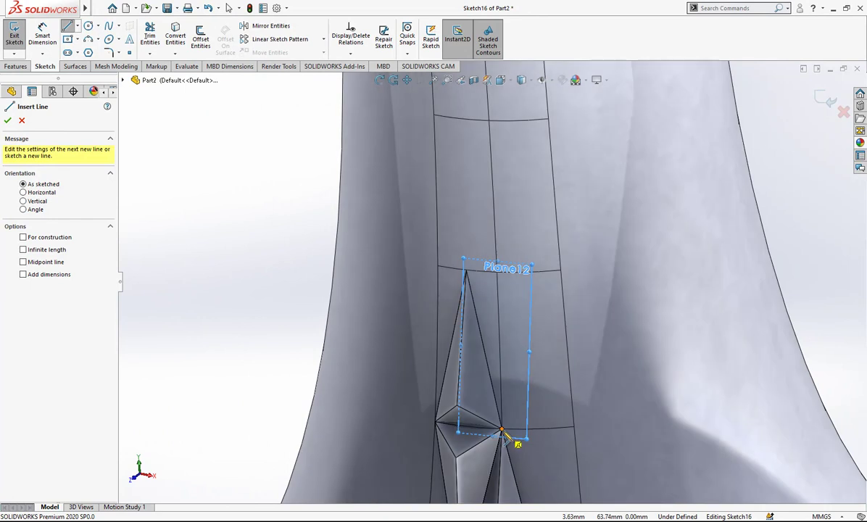
click(502, 429)
scroll(524, 298, down, 2)
click(531, 259)
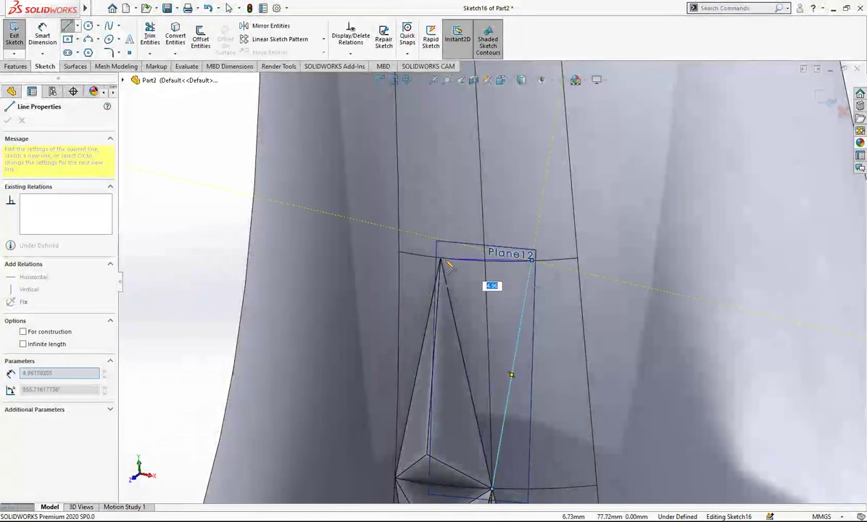
click(441, 259)
click(492, 491)
key(Escape)
- Attach the inverted triangle's upper corners to the pyramid's top point and the neighbouring grid edge, and close the sketch
scroll(447, 265, down, 5)
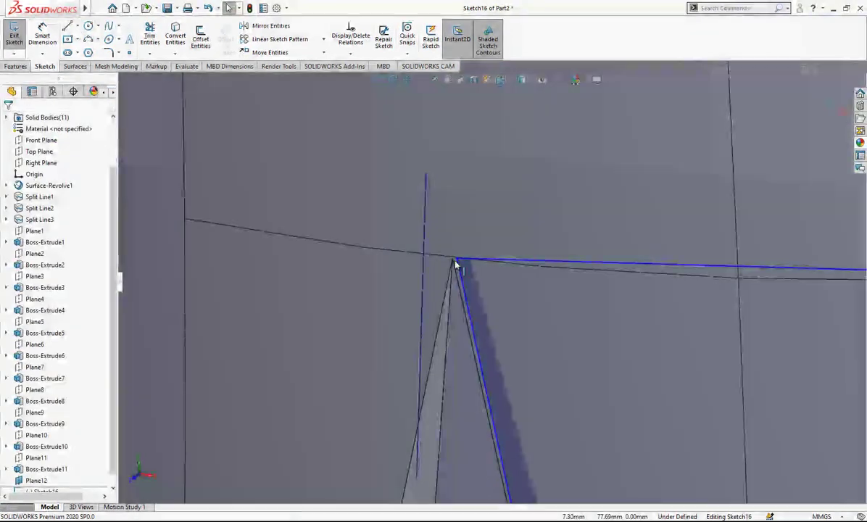
click(449, 262)
drag(449, 261, 456, 264)
scroll(457, 267, up, 5)
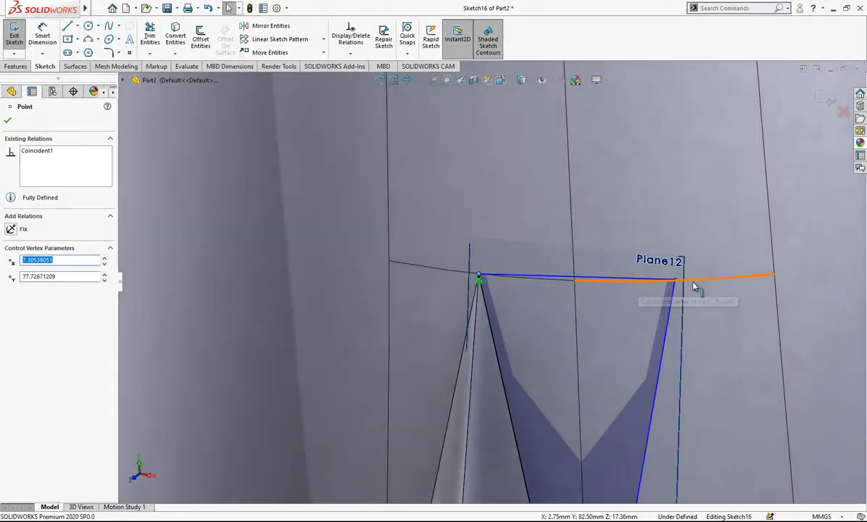
click(693, 283)
ctrl+click(675, 281)
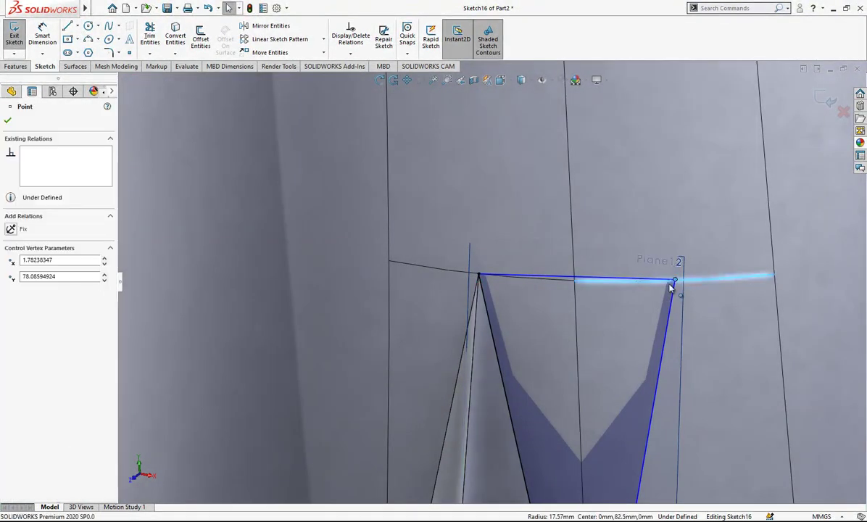
click(12, 312)
scroll(510, 297, up, 6)
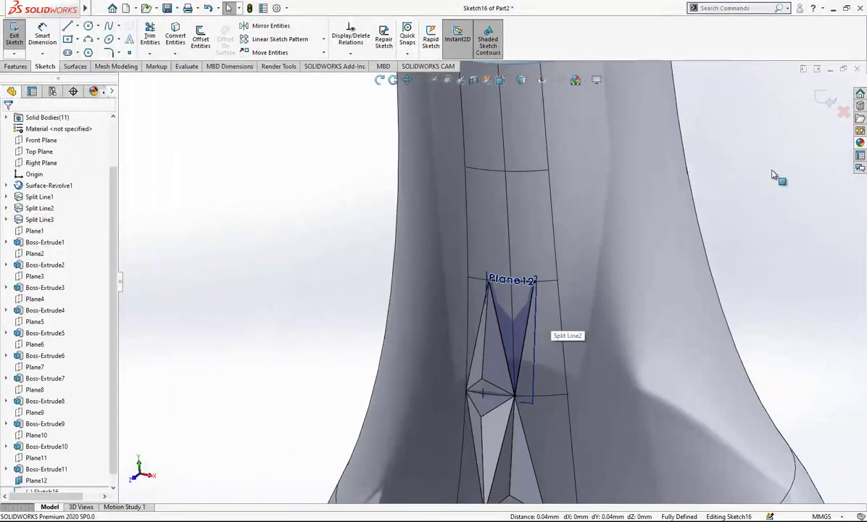
scroll(581, 232, up, 3)
scroll(616, 226, down, 2)
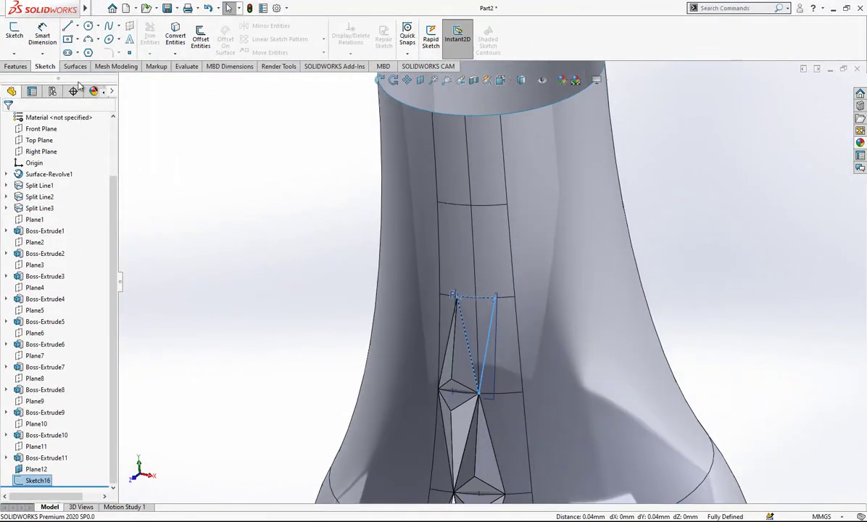
- Extrude the inverted triangle 10 mm in the reversed direction with a 45° draft, and hide its reference plane
click(13, 34)
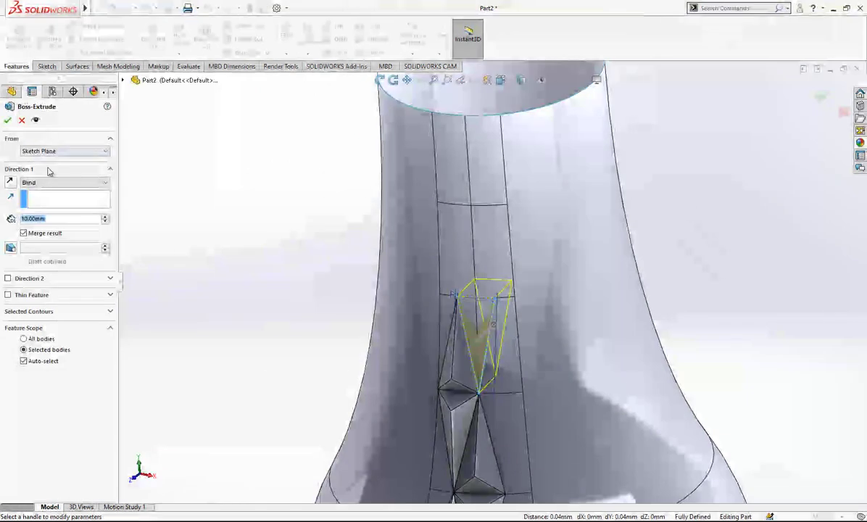
click(10, 250)
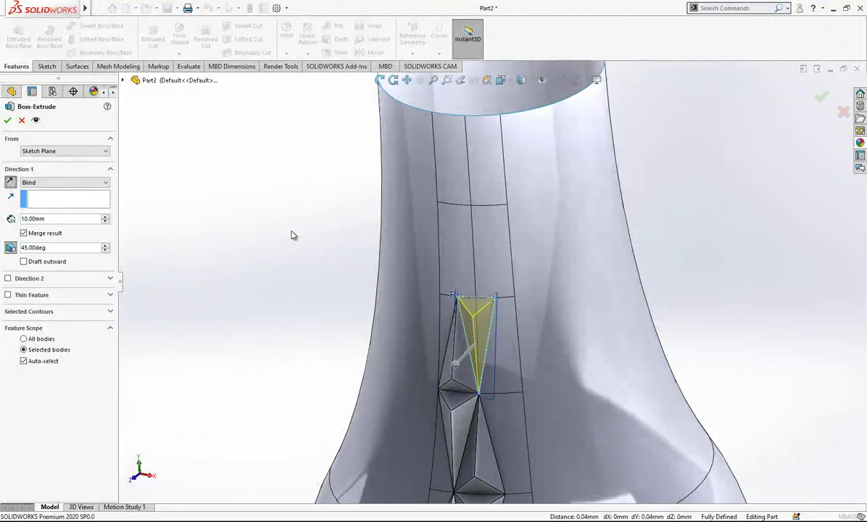
right_click(292, 235)
scroll(461, 291, up, 2)
scroll(496, 303, down, 3)
click(499, 305)
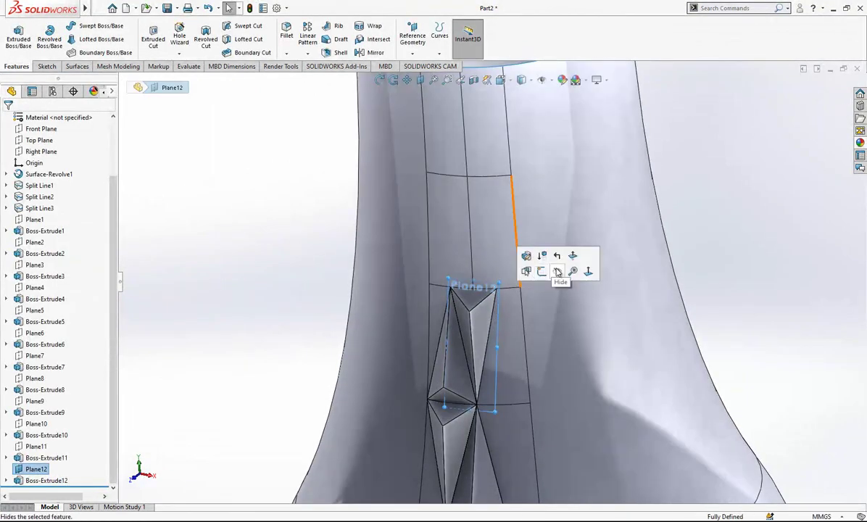
click(557, 271)
- Create a reference plane through the inverted pyramid's two upper corners and the middle grid point one row above
scroll(482, 275, up, 5)
scroll(477, 294, down, 4)
scroll(453, 272, down, 5)
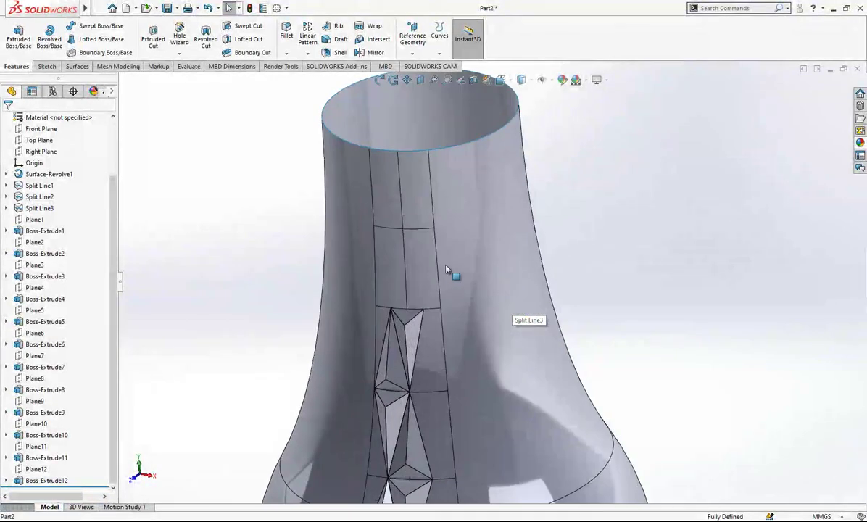
click(419, 41)
click(421, 66)
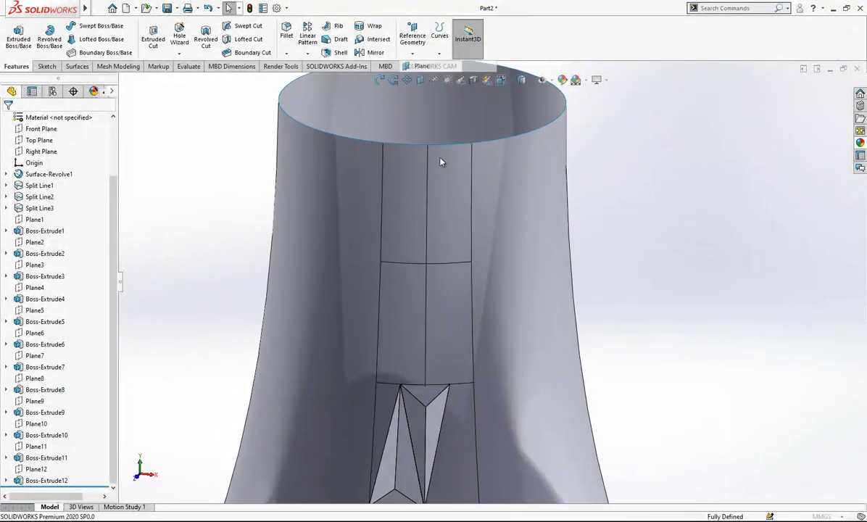
click(449, 387)
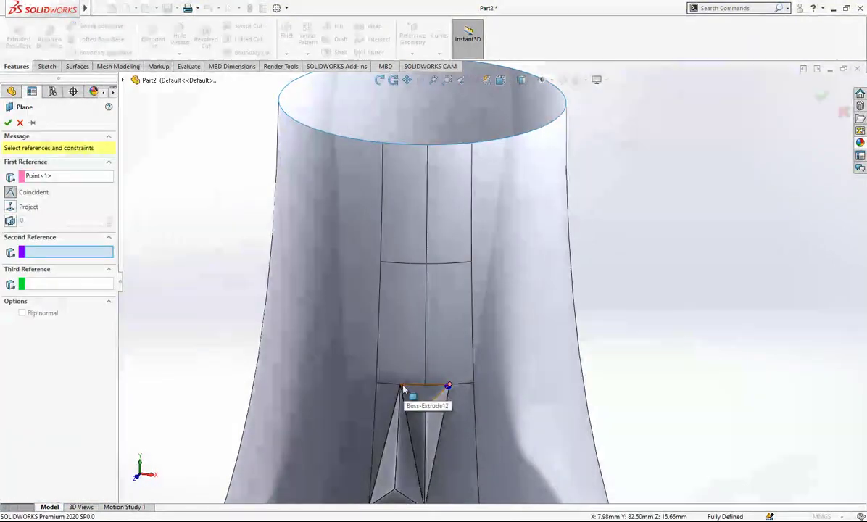
click(401, 387)
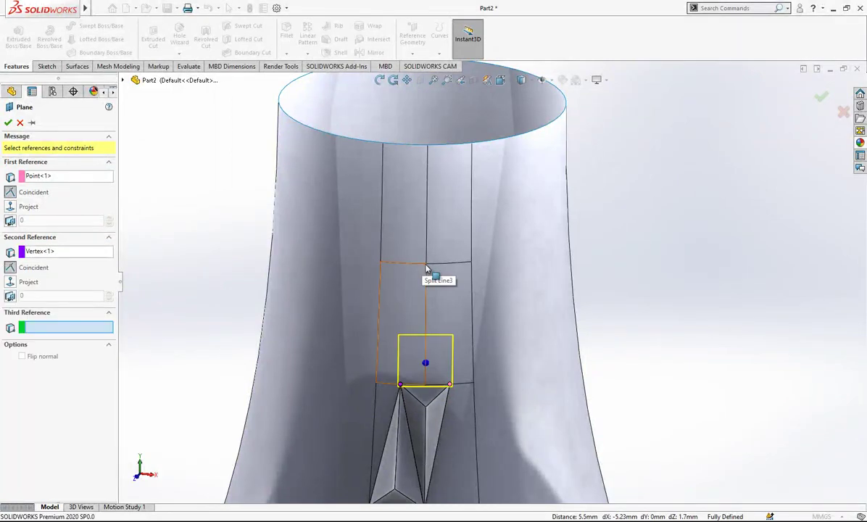
click(427, 266)
right_click(431, 271)
- On the new plane, sketch an upright triangle from the inverted pyramid's upper corners to the middle grid point above, and close the sketch
scroll(443, 294, up, 1)
middle_drag(443, 294, 457, 319)
scroll(448, 299, down, 1)
right_click(36, 480)
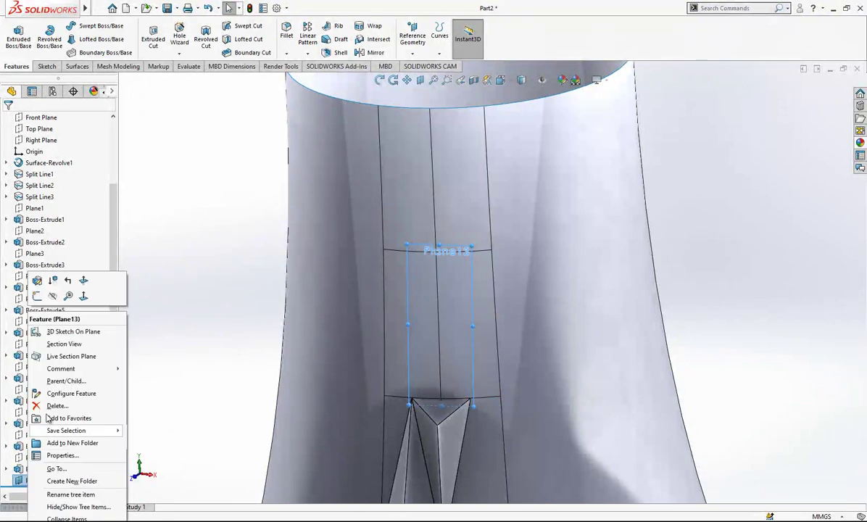
click(37, 297)
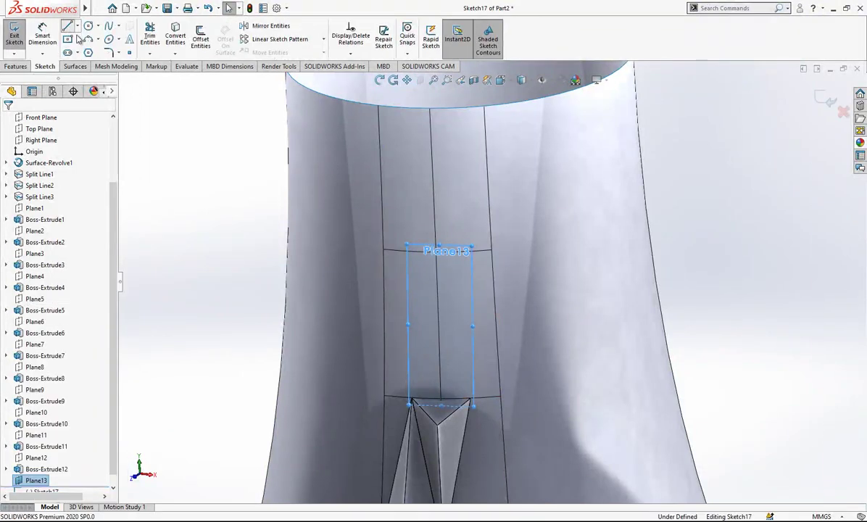
click(68, 26)
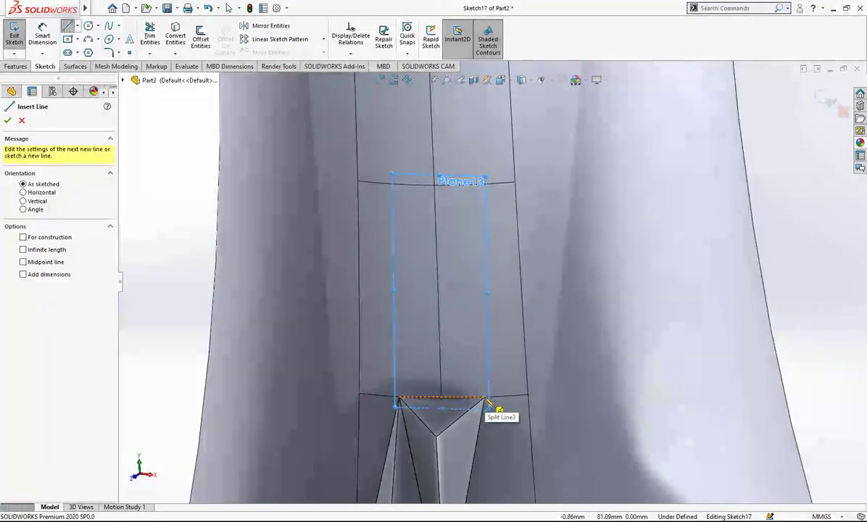
click(399, 401)
click(485, 397)
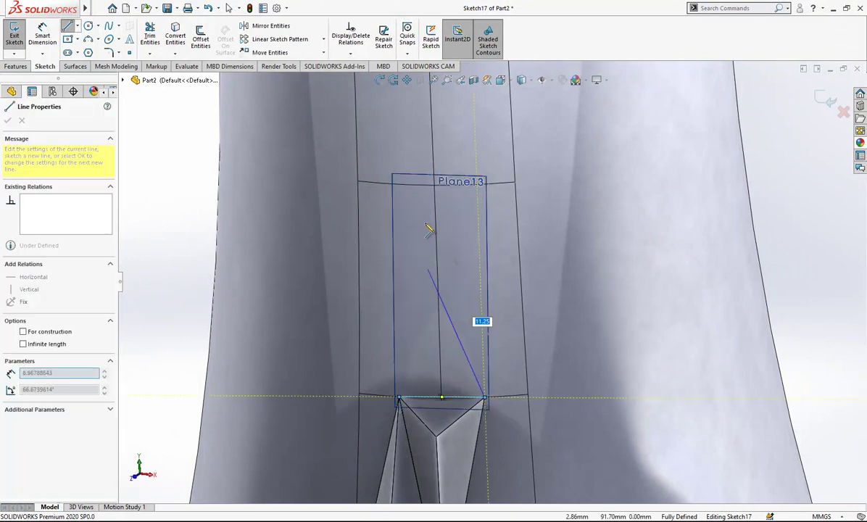
click(437, 185)
click(399, 398)
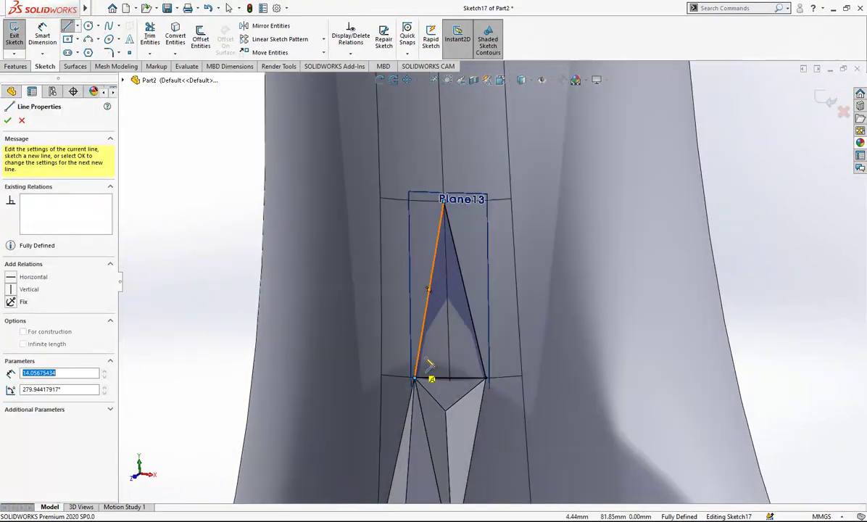
scroll(428, 360, up, 1)
click(816, 97)
- Extrude the upright triangle 10 mm in the reversed direction with a 45° draft, and hide its reference plane
click(18, 35)
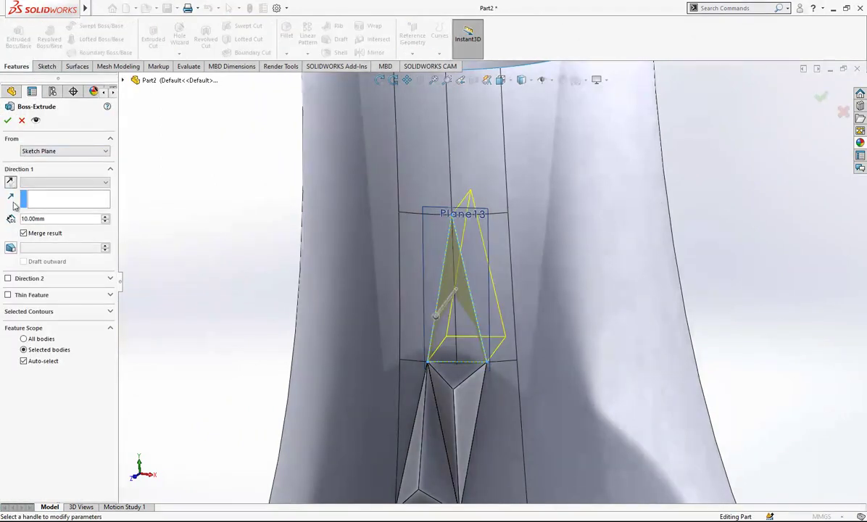
click(11, 248)
key(Return)
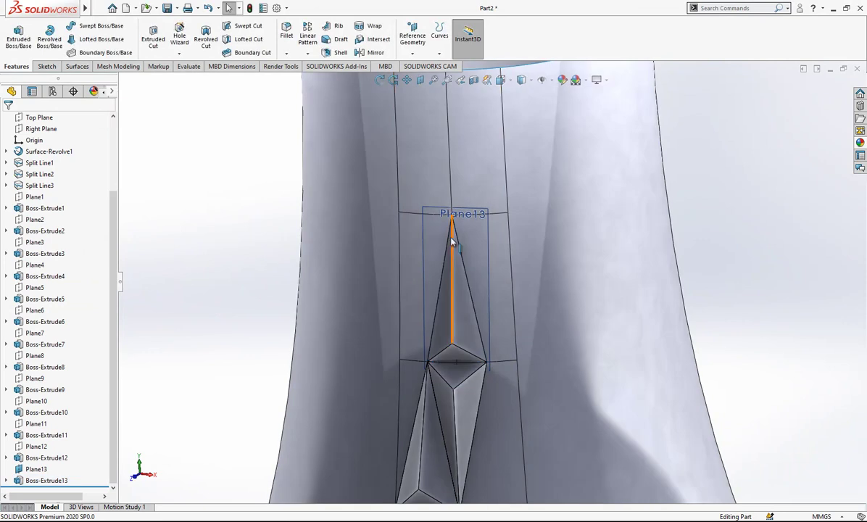
click(440, 210)
click(501, 176)
- Create a reference plane through the outer left grid point, the new pyramid's top point and its lower-left corner
click(418, 54)
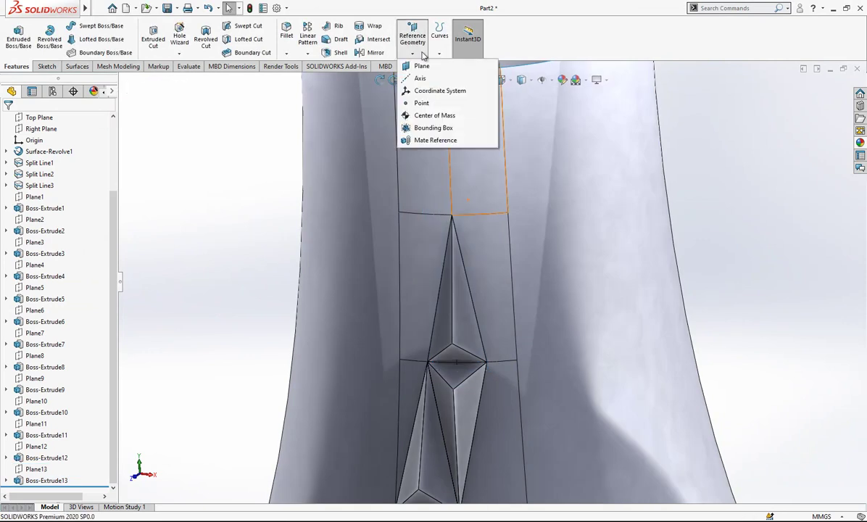
click(423, 66)
click(396, 213)
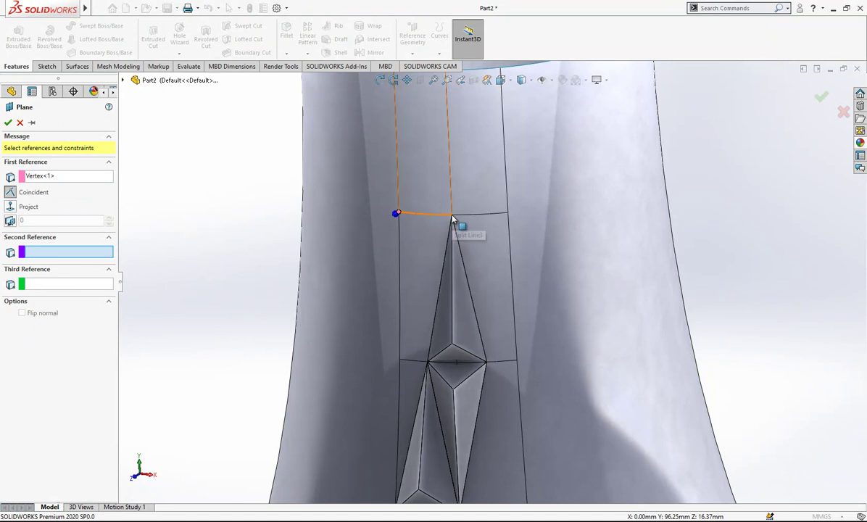
click(452, 217)
click(452, 218)
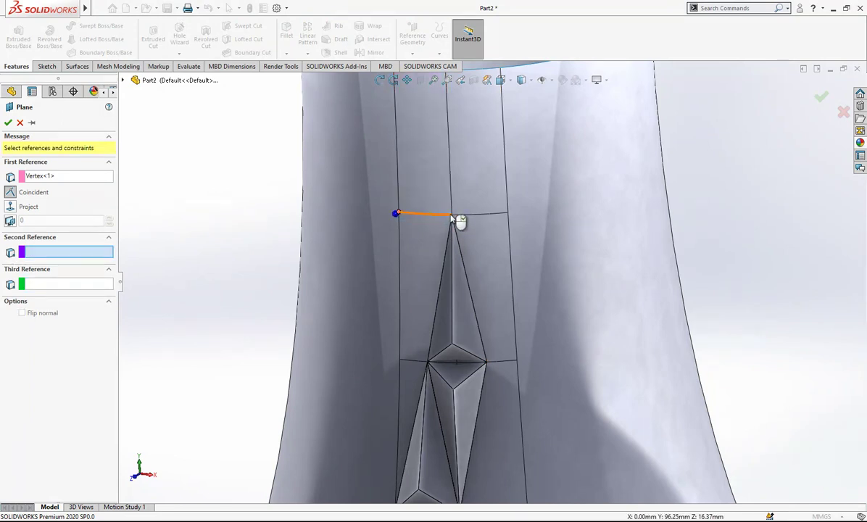
click(452, 216)
click(428, 362)
right_click(375, 325)
- On the new plane, sketch an inverted triangle joining the left grid point, the pyramid's top point and its lower-left corner
click(50, 67)
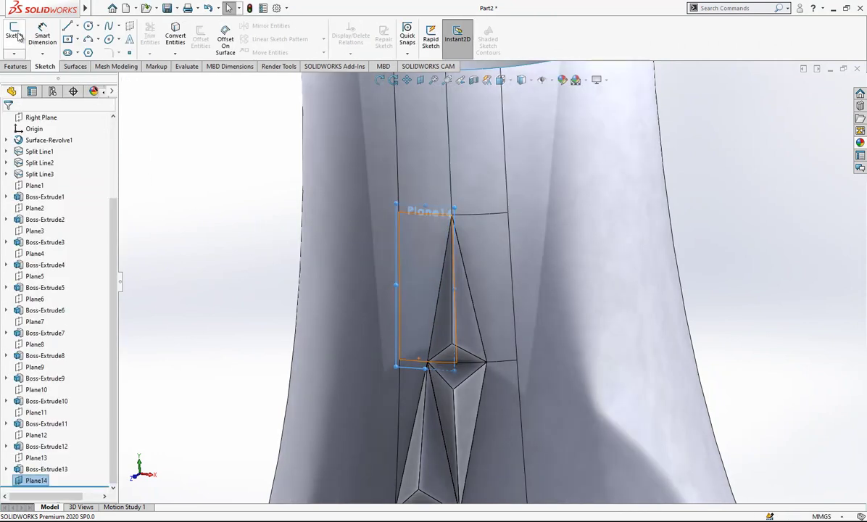
click(14, 33)
click(399, 211)
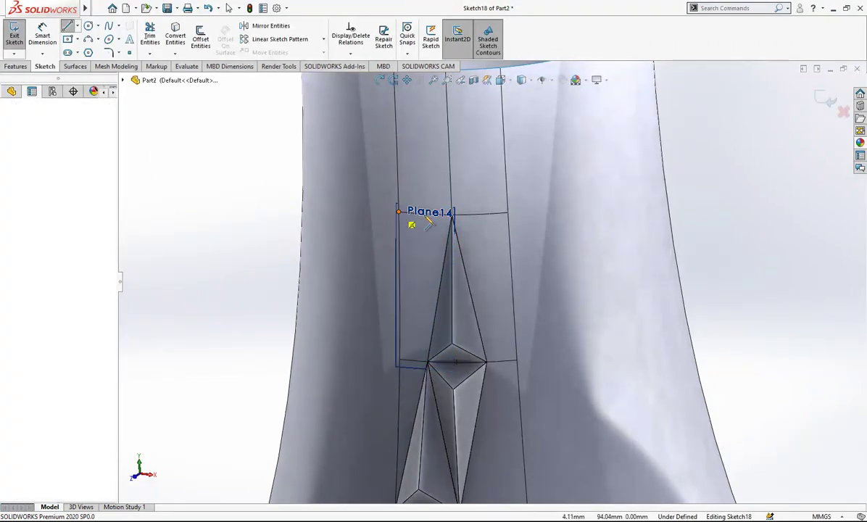
click(451, 213)
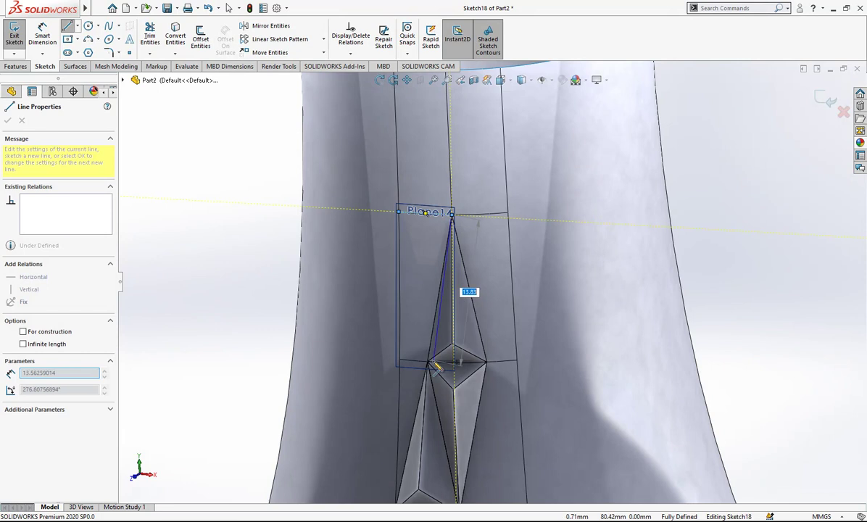
click(428, 361)
click(398, 211)
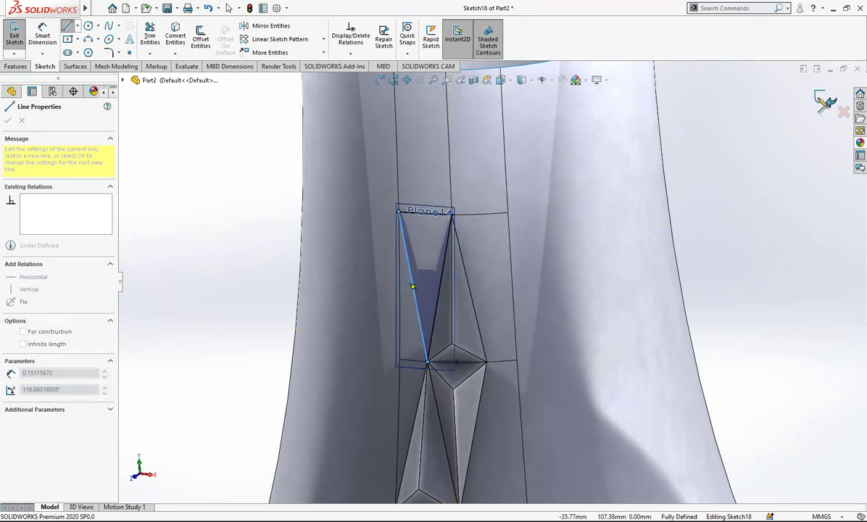
click(825, 102)
- Extrude the inverted triangle 10 mm in the reversed direction with a 45° draft
click(19, 44)
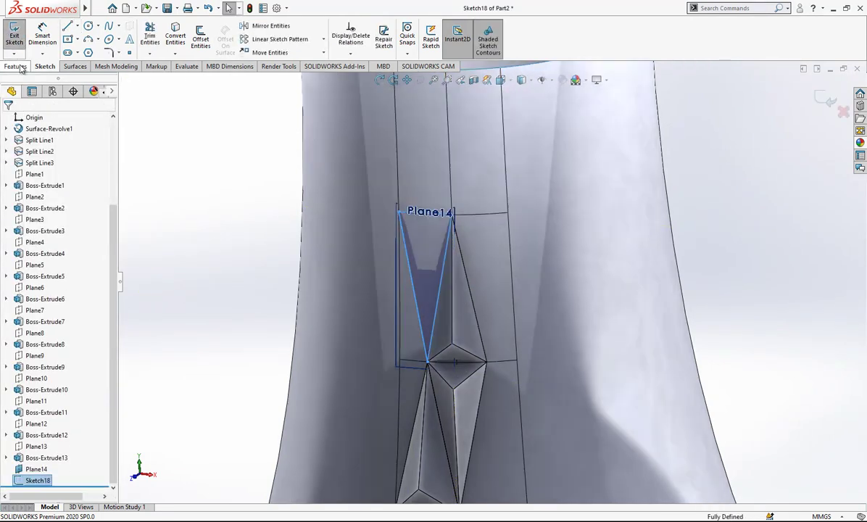
click(16, 66)
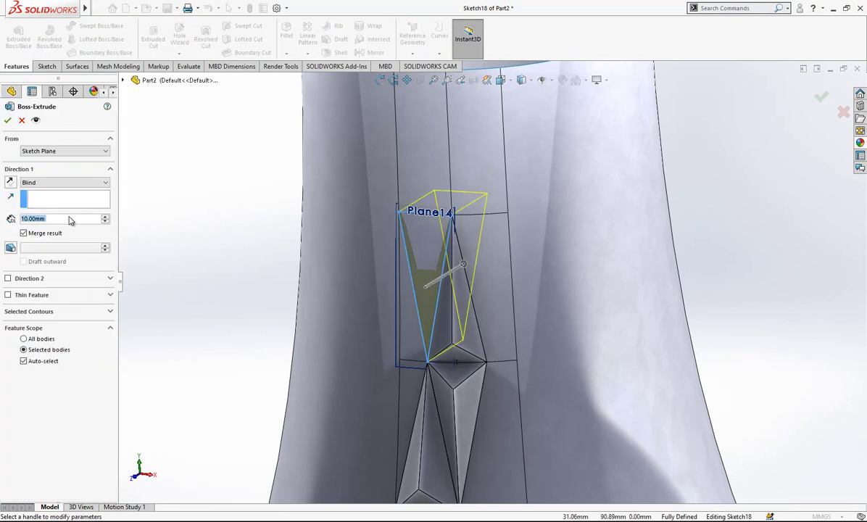
click(10, 182)
click(9, 250)
click(8, 121)
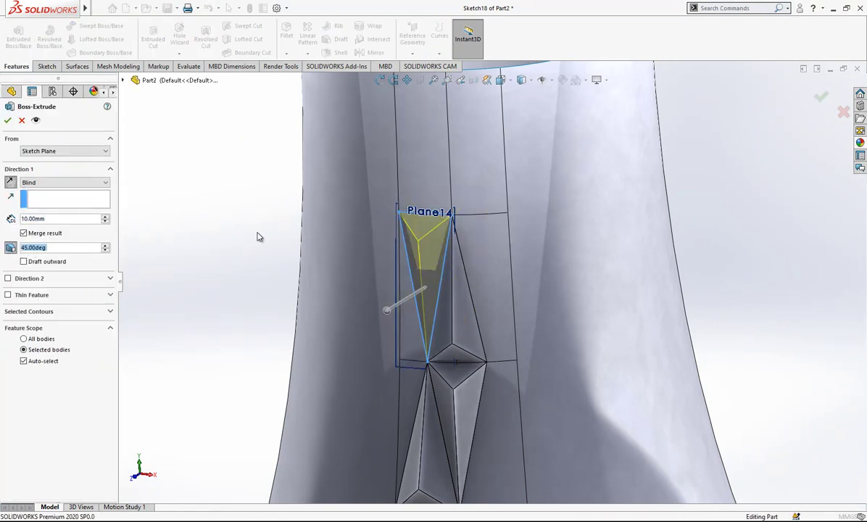
scroll(557, 310, up, 4)
scroll(493, 214, down, 4)
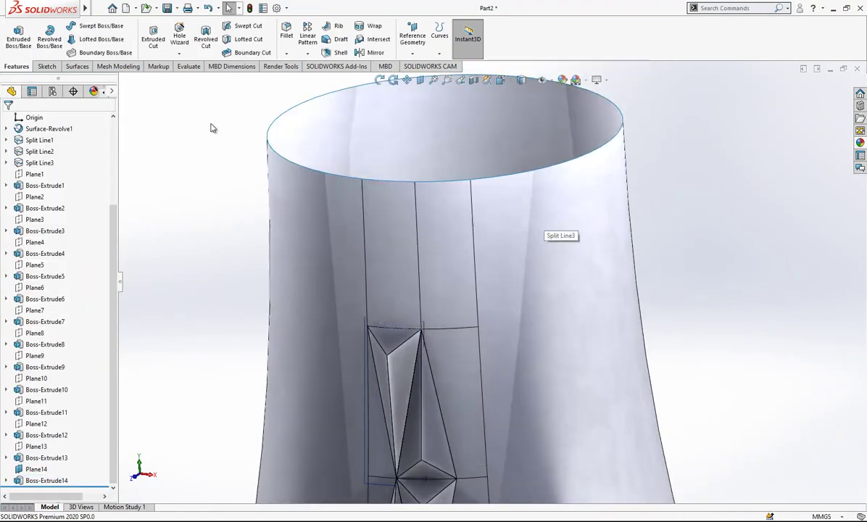
click(414, 47)
click(423, 64)
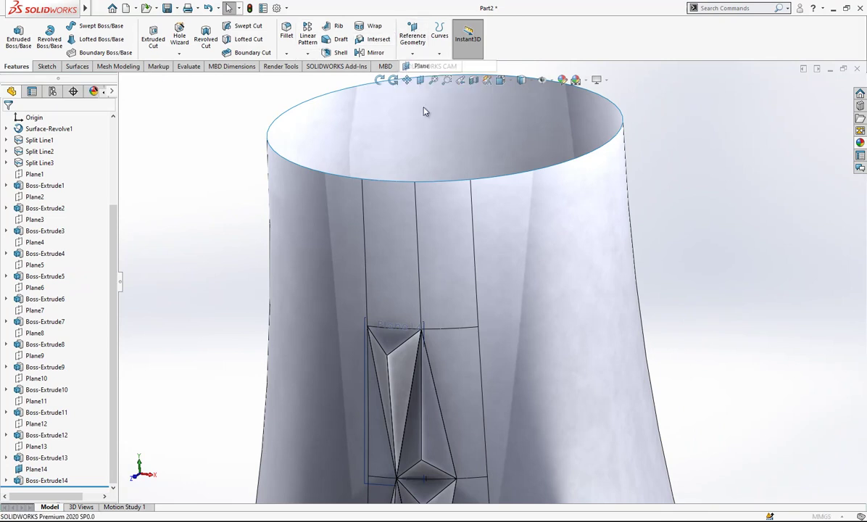
click(374, 334)
click(365, 330)
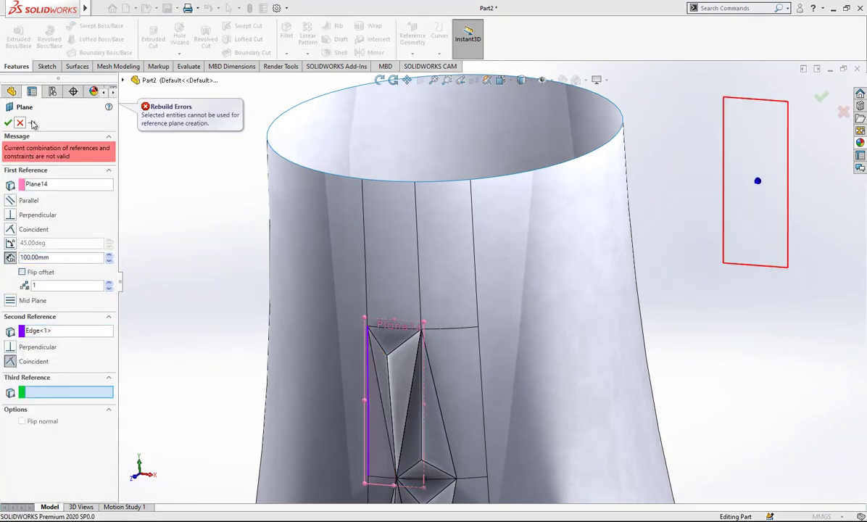
click(19, 122)
- Create a reference plane through the midpoint of the left rim segment and the inverted pyramid's two upper corners
click(413, 45)
click(422, 63)
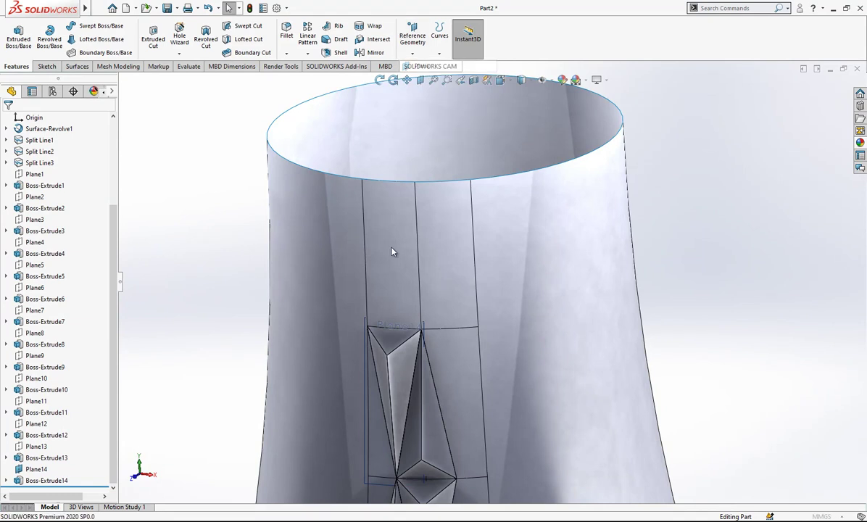
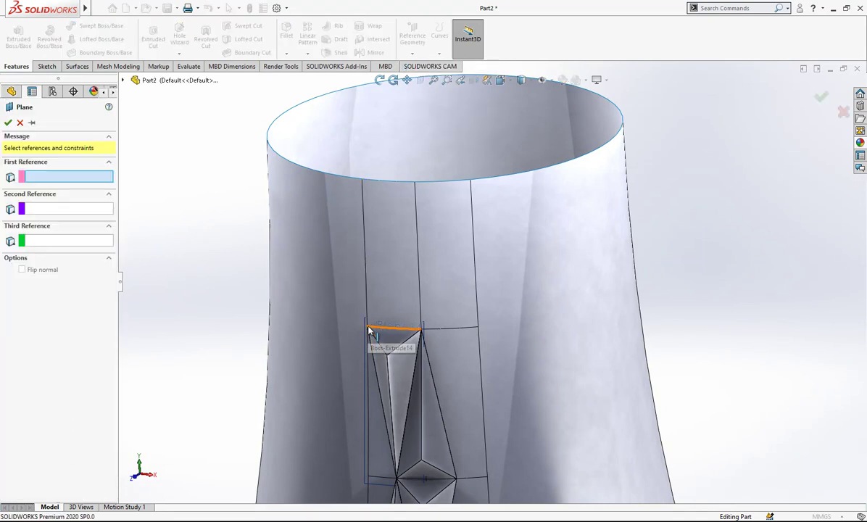
click(386, 183)
click(422, 330)
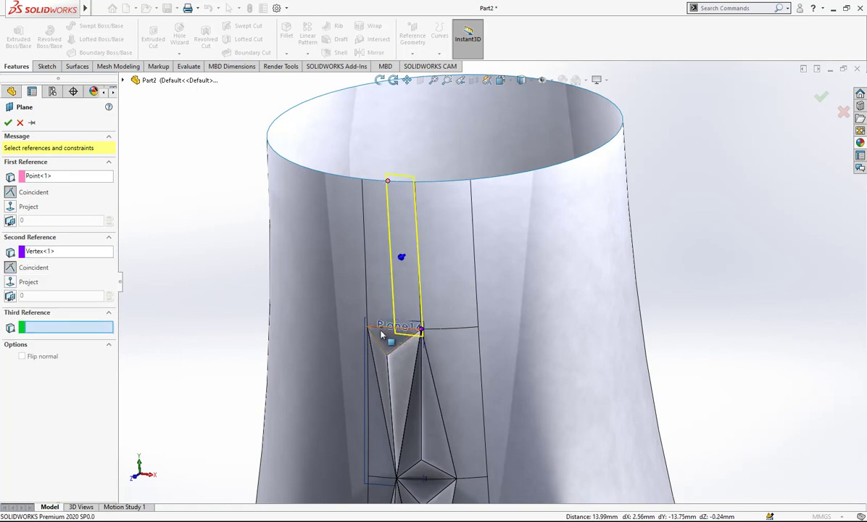
scroll(371, 331, down, 4)
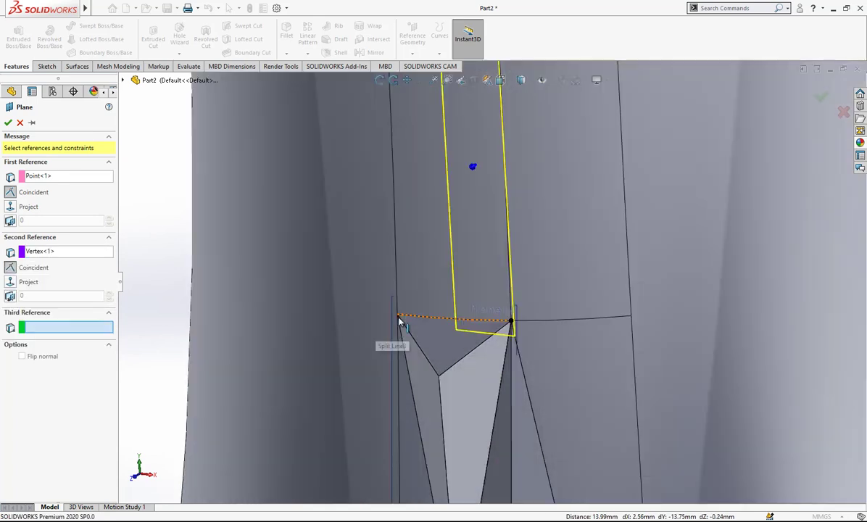
click(400, 320)
scroll(379, 251, up, 2)
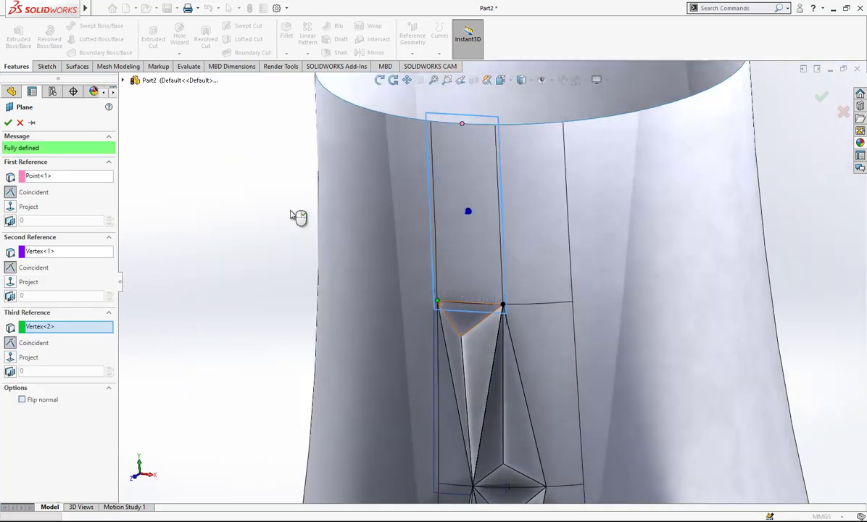
right_click(300, 217)
- On the new plane, sketch two lines from the inverted pyramid's upper corners meeting at the midpoint of the rim segment
scroll(300, 217, up, 1)
click(48, 67)
click(15, 32)
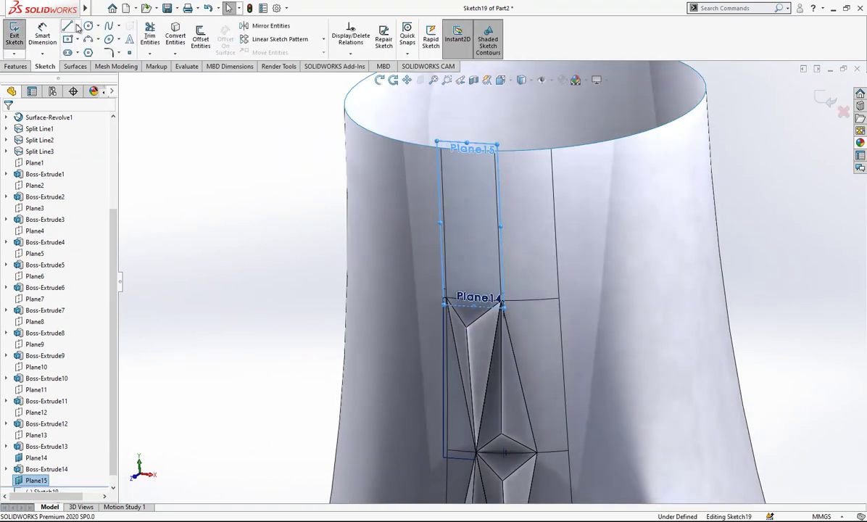
click(68, 26)
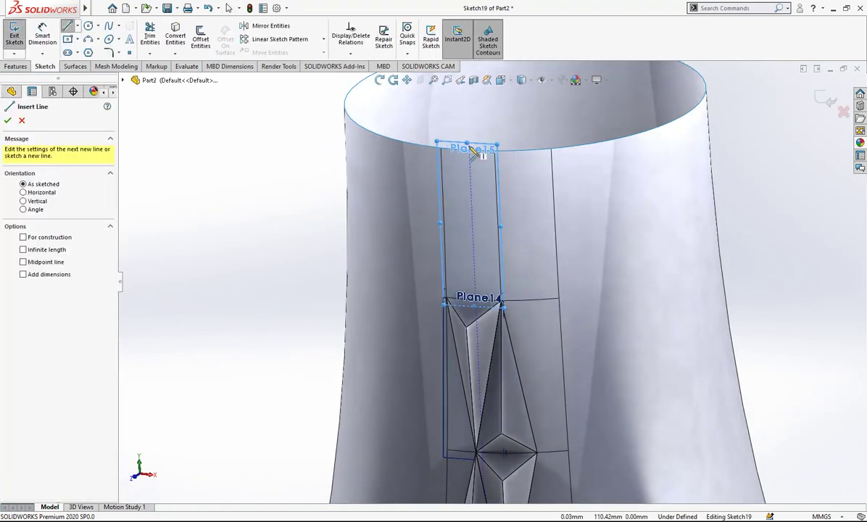
click(447, 297)
click(472, 154)
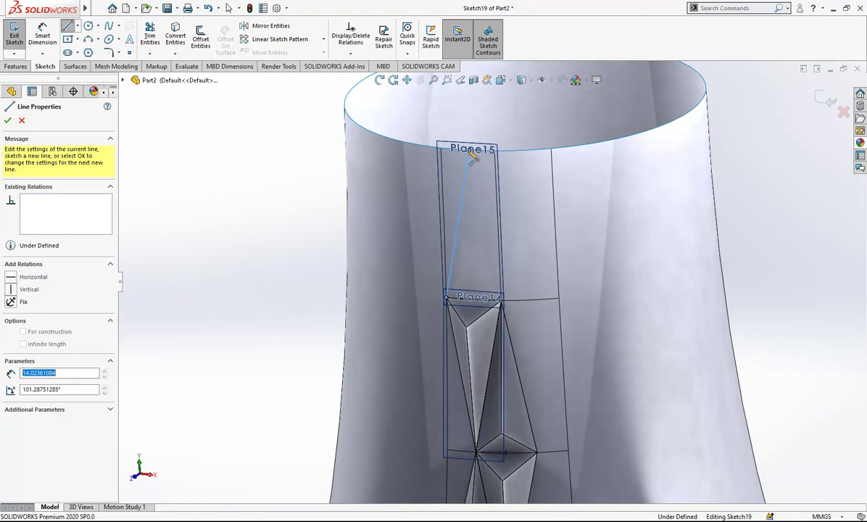
click(501, 300)
- Constrain the apex of the two lines to the rim edge and close the sketch
scroll(484, 156, down, 2)
key(Escape)
key(Escape)
click(465, 164)
ctrl+click(432, 163)
key(Escape)
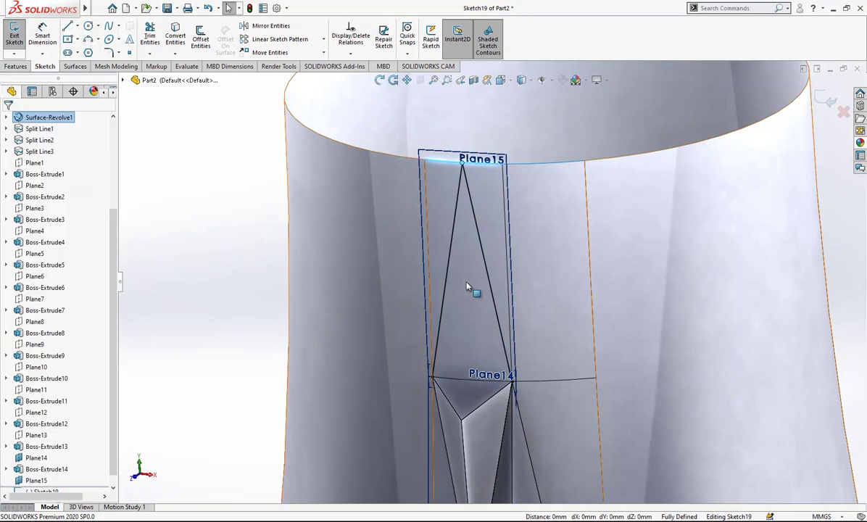
scroll(468, 289, up, 2)
click(827, 101)
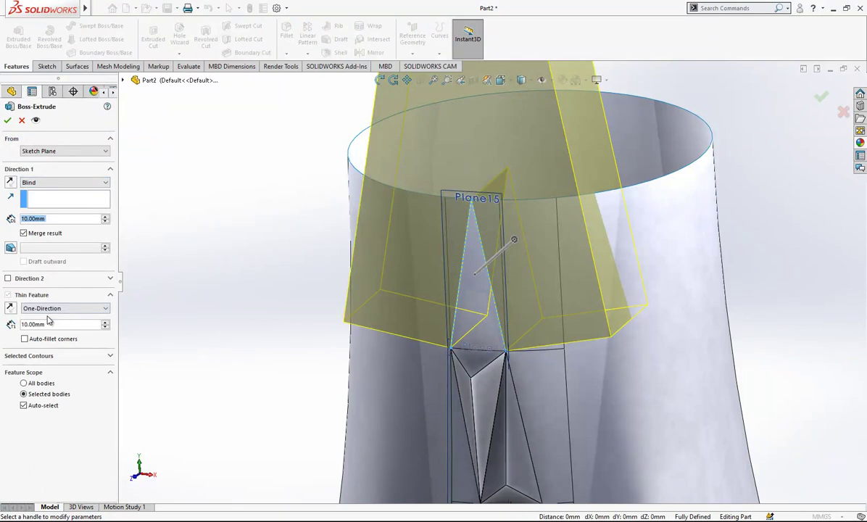
- Reopen the sketch and add a base line between the inverted pyramid's upper corners to complete the triangle
click(22, 121)
click(462, 261)
scroll(491, 243, down, 1)
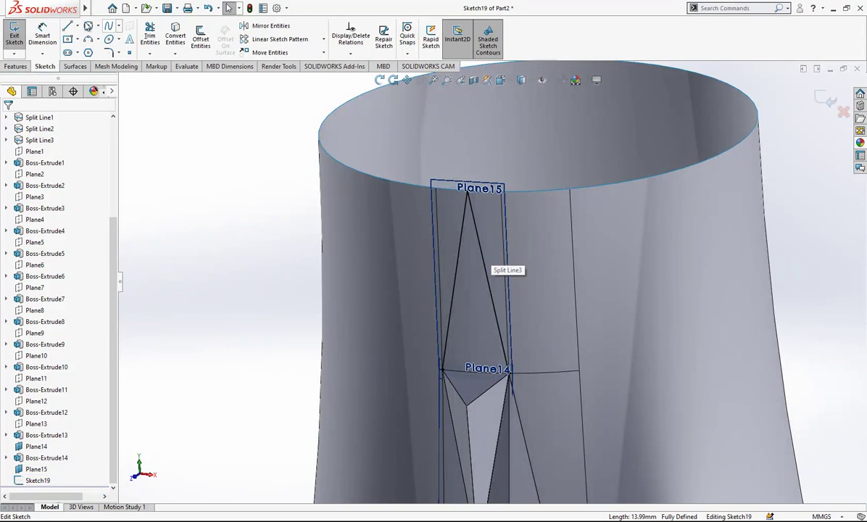
key(l)
click(442, 371)
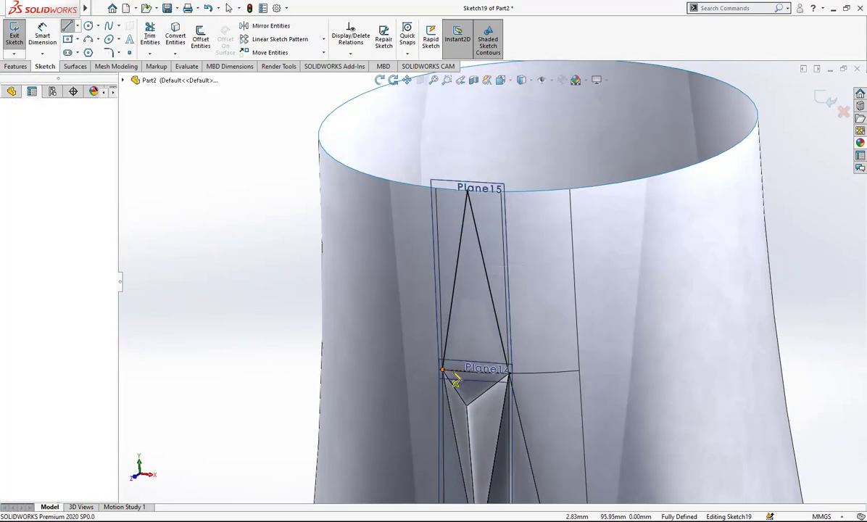
click(511, 378)
click(13, 36)
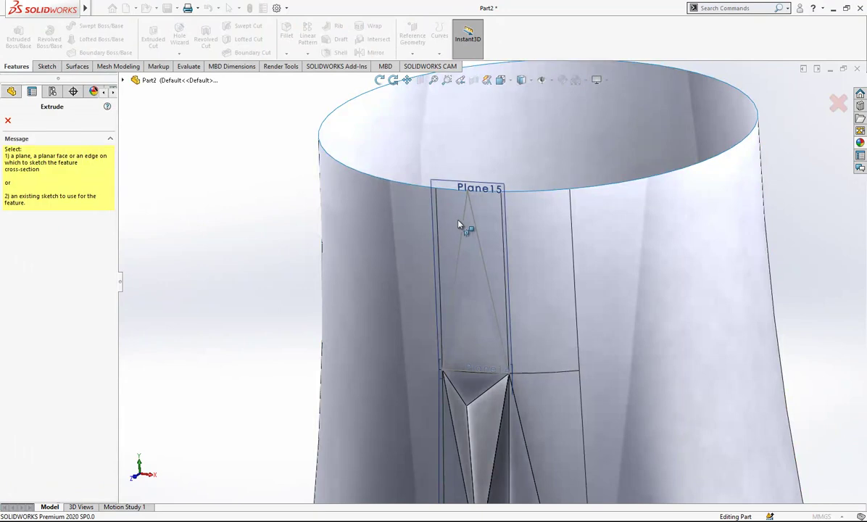
- Extrude the triangle below the rim 10 mm in the reversed direction with a 45° draft, and hide its reference plane
click(464, 222)
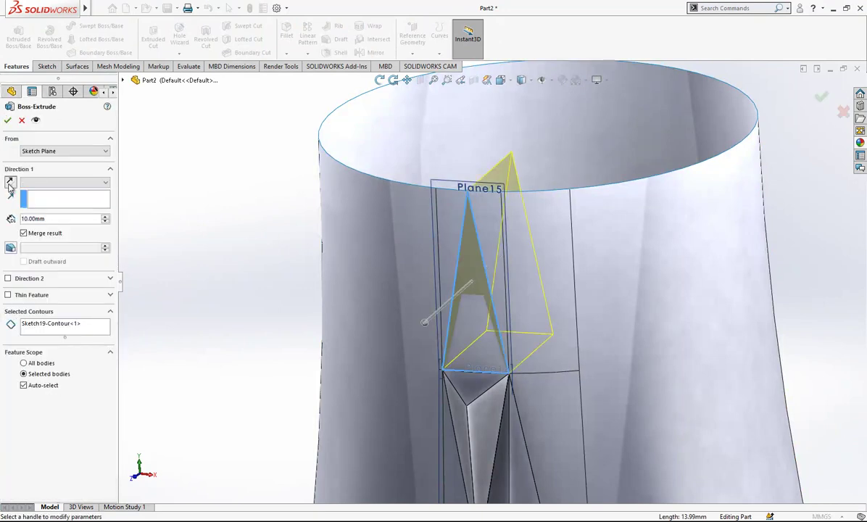
click(9, 185)
click(11, 248)
key(Return)
scroll(502, 288, up, 1)
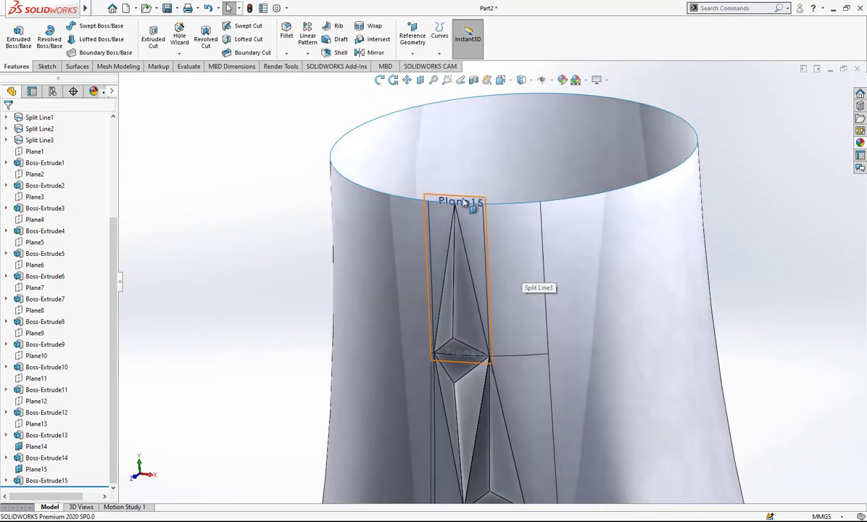
click(468, 202)
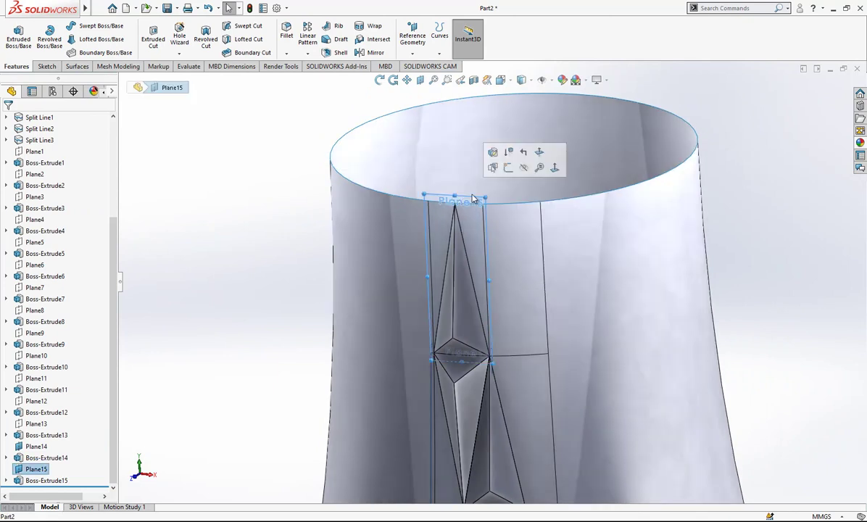
click(524, 167)
- Create a reference plane through the midpoints of two neighbouring rim segments and the shared upper corner vertex of the pyramids below
click(413, 36)
click(422, 68)
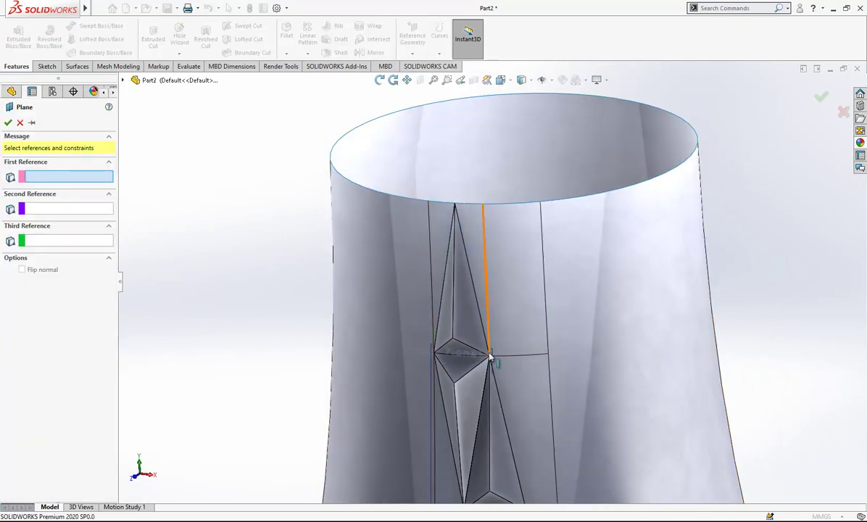
click(454, 205)
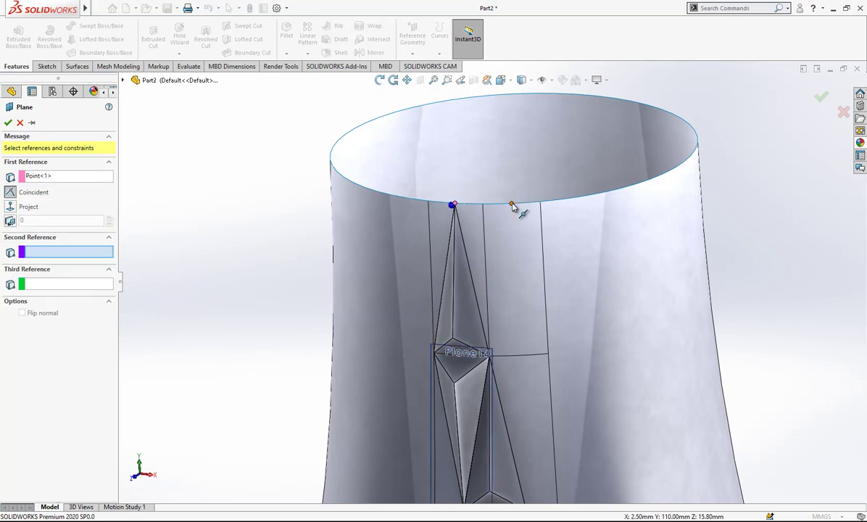
click(512, 206)
scroll(491, 361, down, 5)
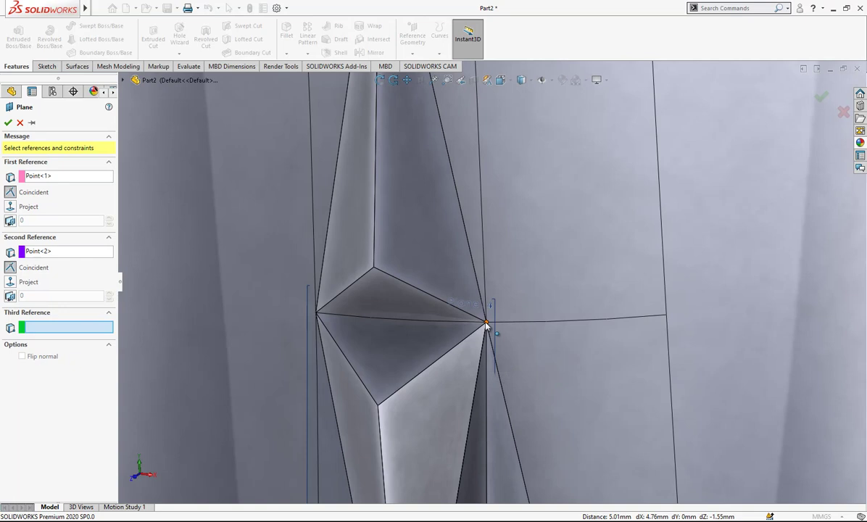
click(488, 324)
scroll(488, 334, up, 4)
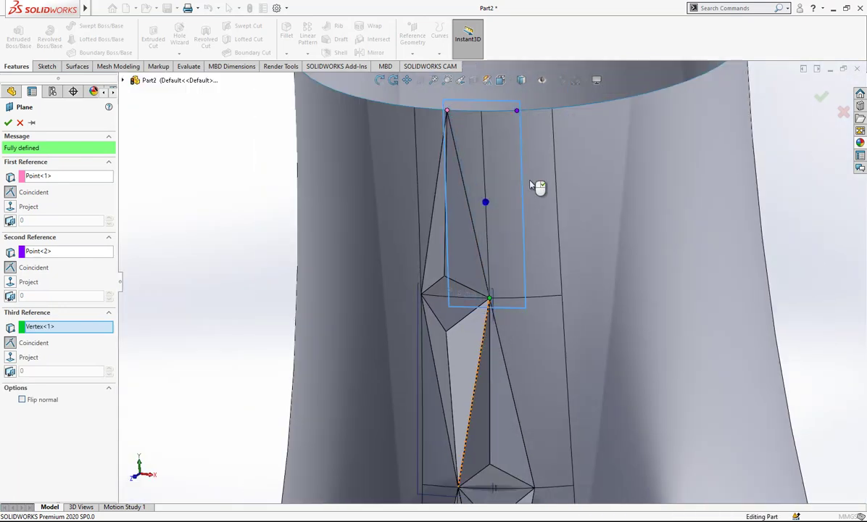
right_click(529, 184)
- On the new plane, sketch an inverted triangle from the shared grid vertex up to two corners near the rim-segment midpoints
scroll(528, 185, up, 1)
click(43, 66)
click(18, 31)
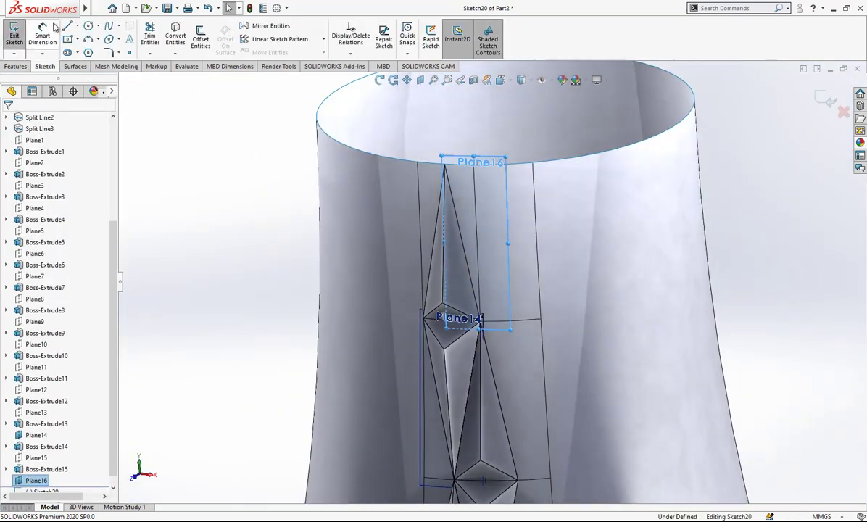
click(68, 27)
scroll(512, 176, down, 2)
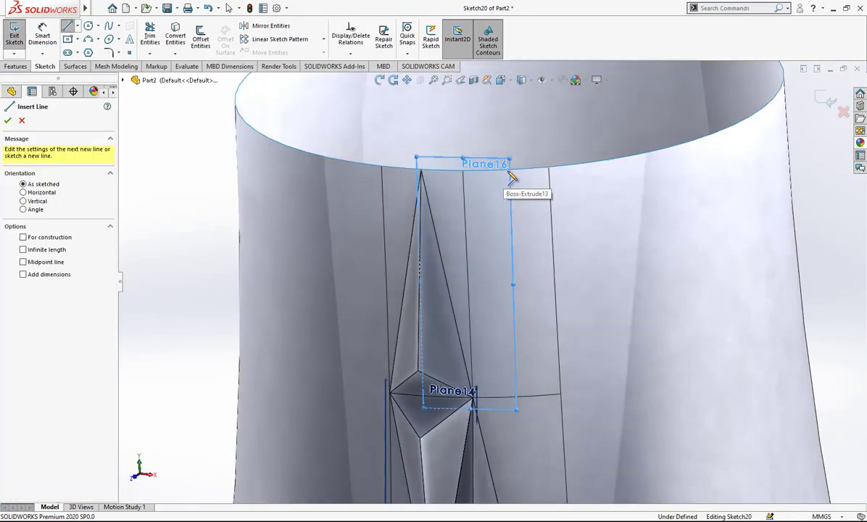
click(476, 405)
scroll(437, 186, down, 2)
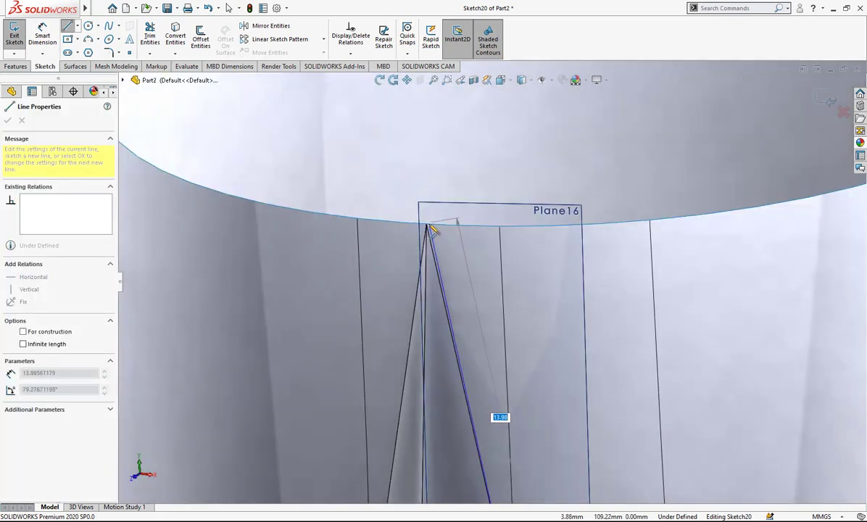
click(437, 233)
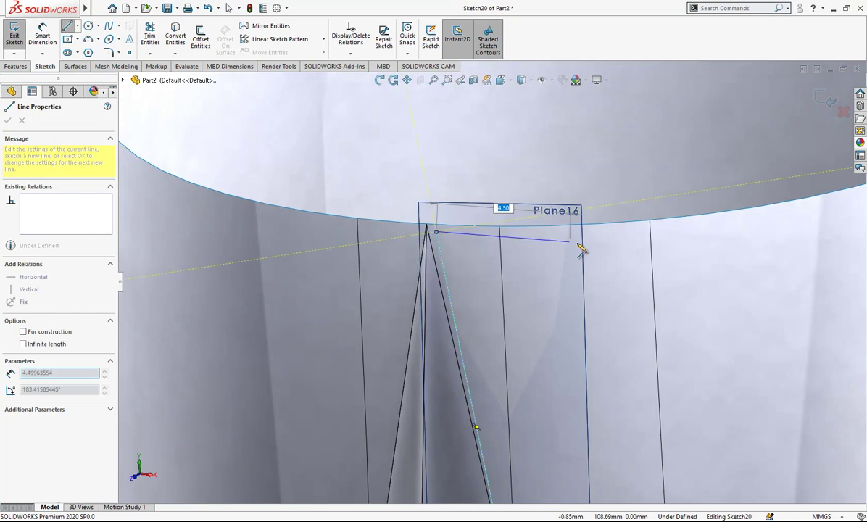
click(586, 235)
scroll(577, 270, up, 2)
scroll(535, 446, up, 2)
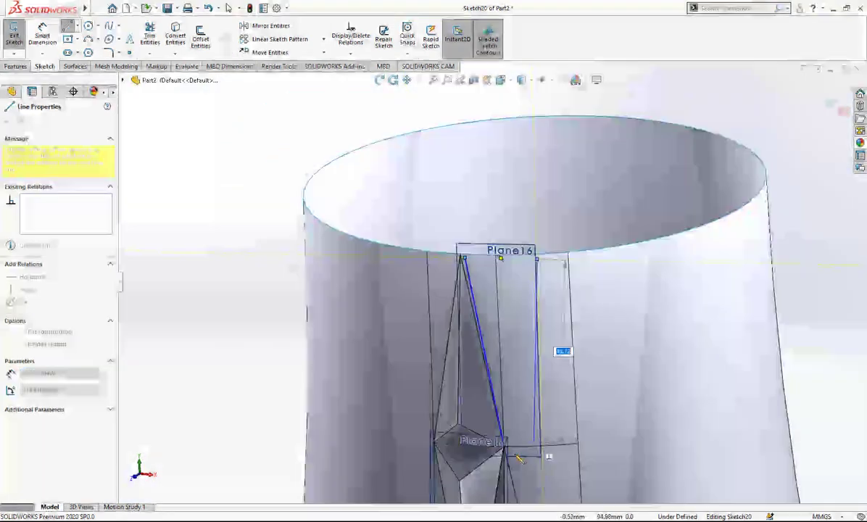
click(506, 440)
key(Escape)
- Add a Pierce relation between the triangle's upper corner beside the previous pyramid's apex and the rim edge
scroll(463, 249, down, 5)
drag(436, 256, 433, 252)
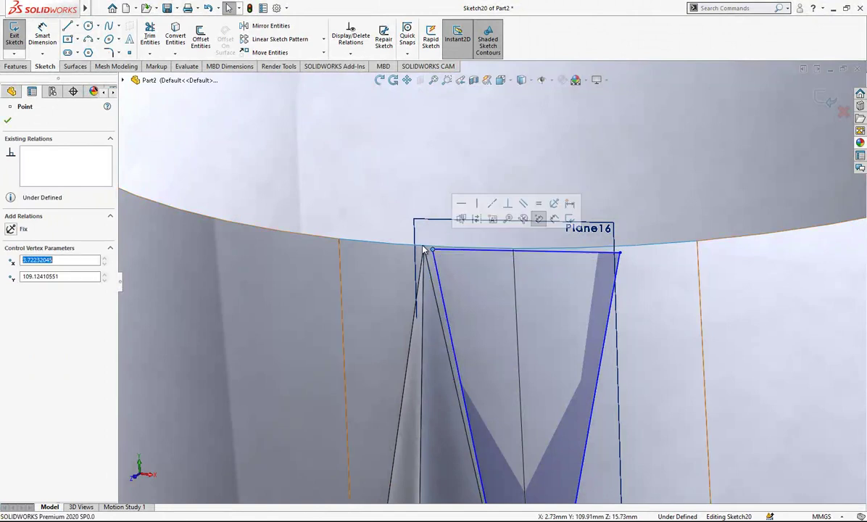
double_click(426, 249)
click(426, 251)
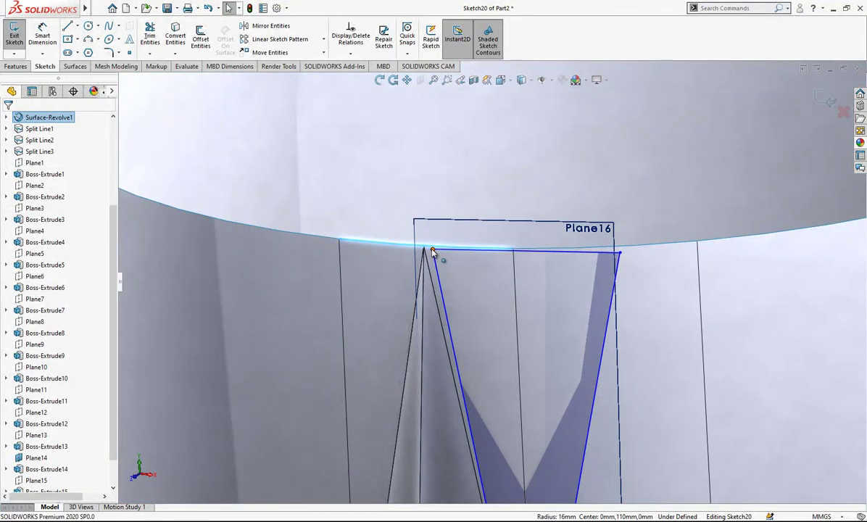
ctrl+click(433, 250)
click(21, 312)
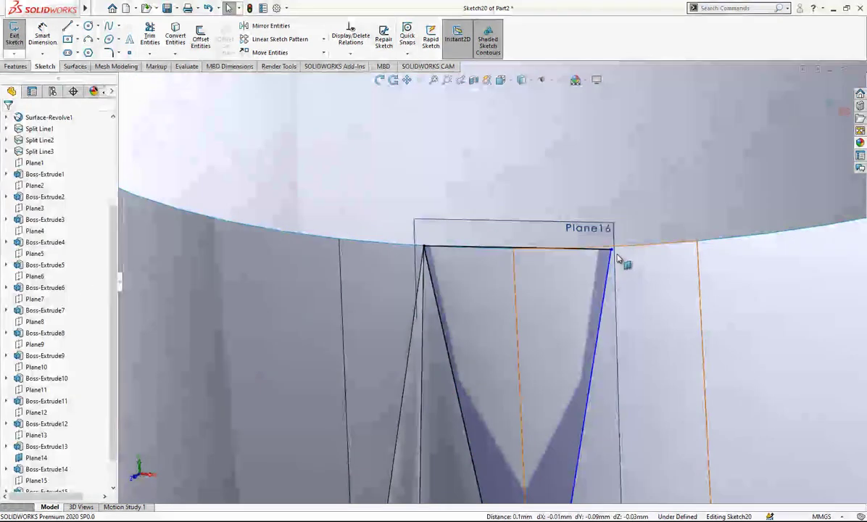
- Try to pierce the triangle's other upper corner with the adjoining rim edge, and undo the relation
click(618, 250)
ctrl+click(320, 237)
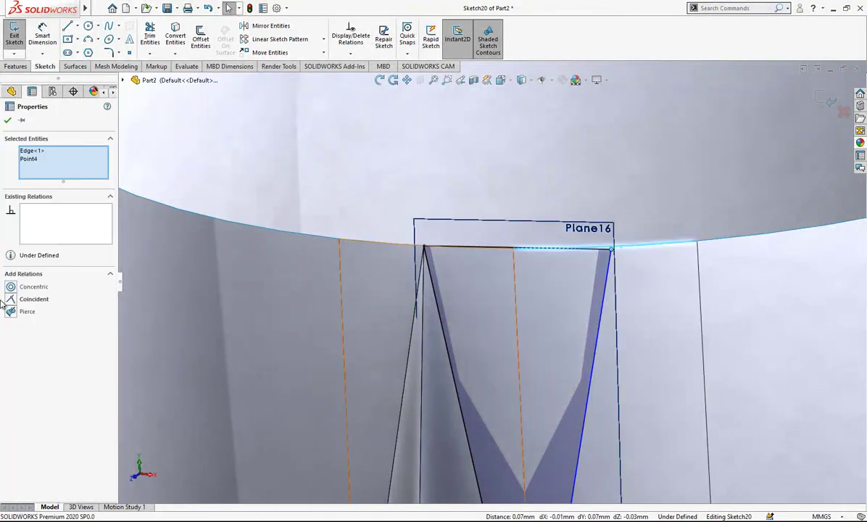
click(11, 311)
middle_drag(504, 306, 573, 282)
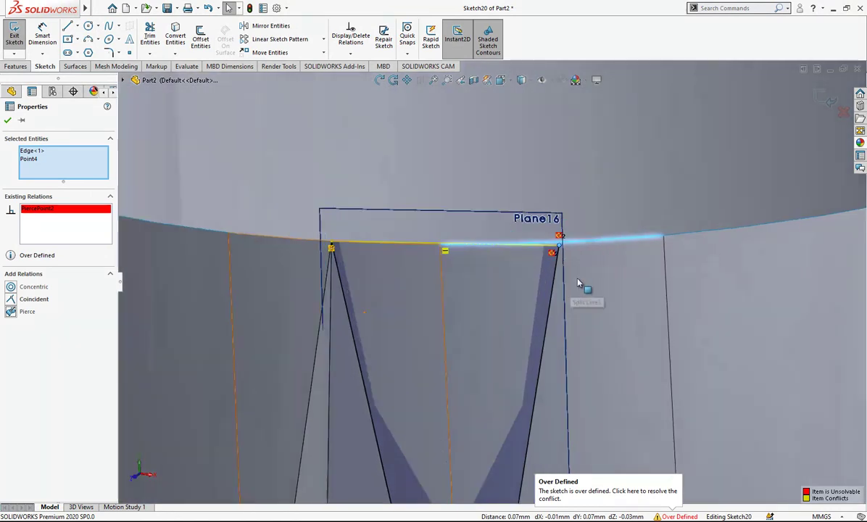
scroll(552, 254, down, 3)
key(ctrl+z)
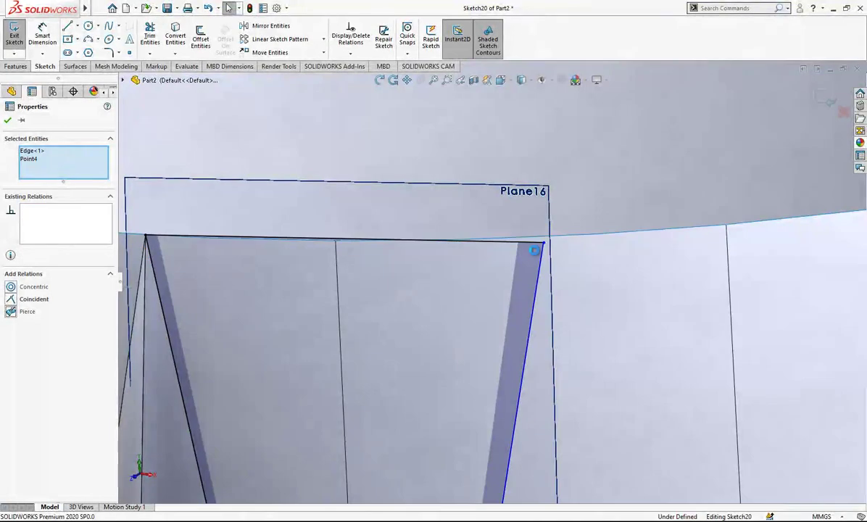
- Reposition the free upper corner, pierce it to the rim edge, and delete the conflicting relation on the triangle's top line
drag(543, 243, 553, 245)
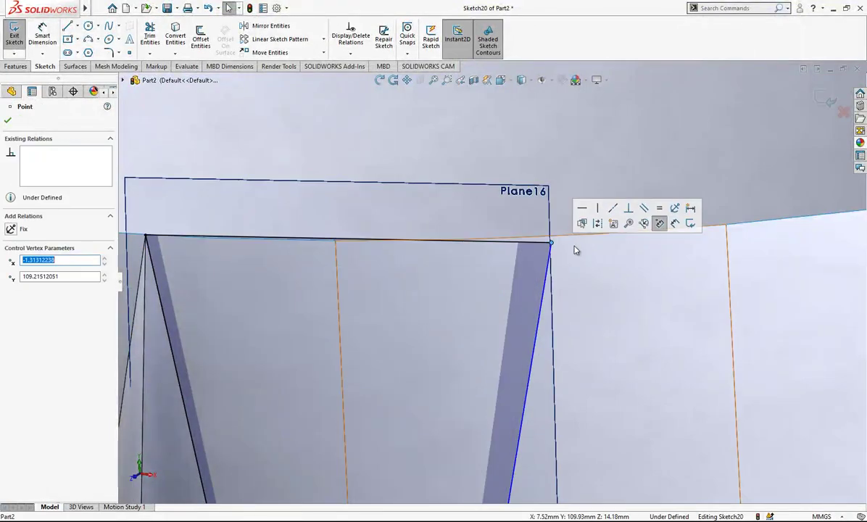
click(557, 242)
ctrl+click(549, 245)
click(26, 312)
scroll(493, 287, up, 2)
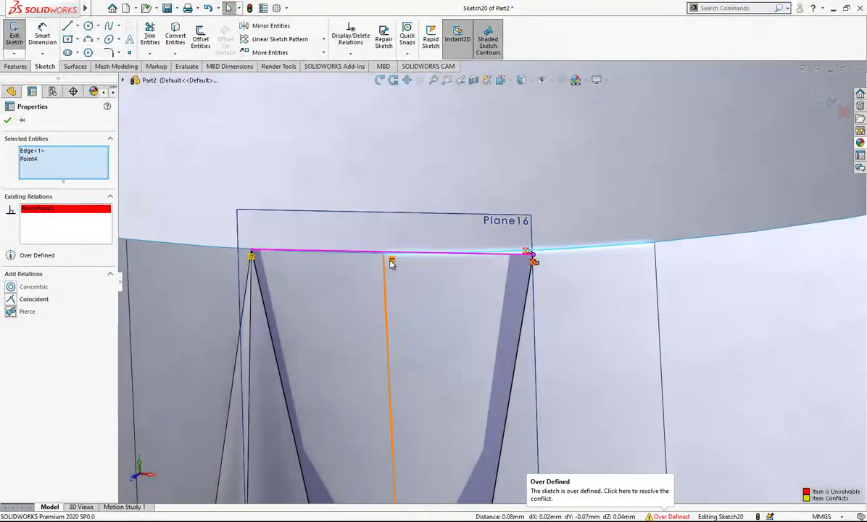
click(391, 261)
key(Delete)
scroll(545, 278, up, 2)
mouse_move(547, 277)
middle_down()
mouse_move(457, 287)
mouse_move(536, 275)
middle_up()
scroll(535, 274, up, 4)
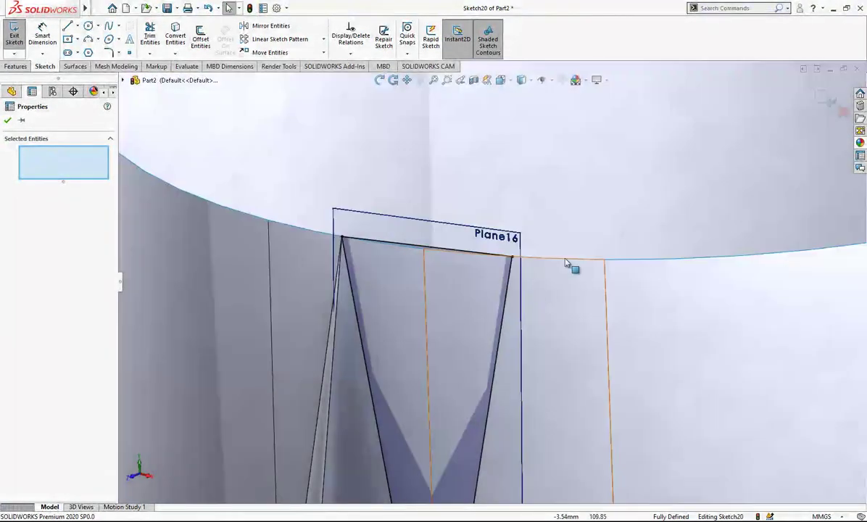
- Extrude the inverted triangle 10 mm in the reversed direction with a 45° draft
click(16, 38)
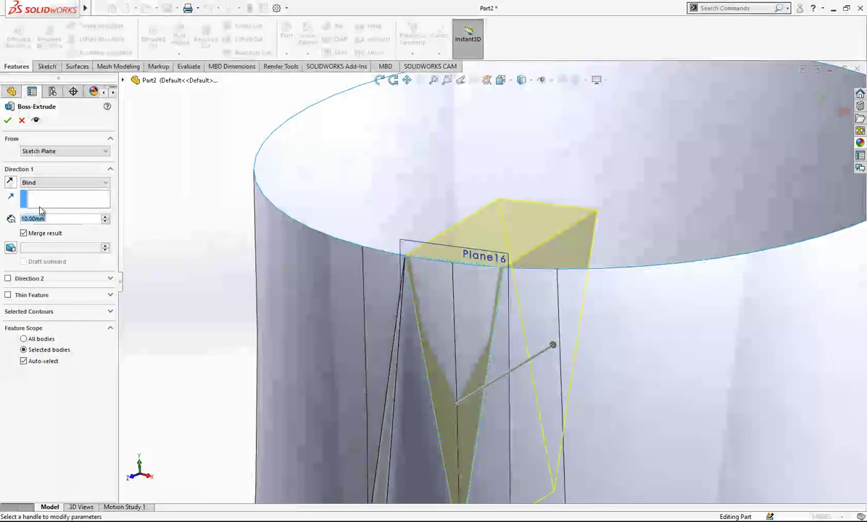
click(9, 184)
click(11, 248)
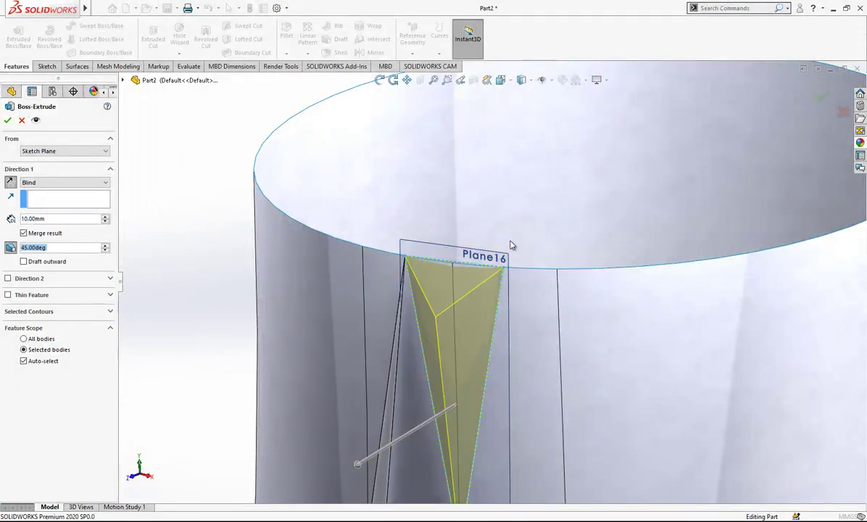
key(Return)
scroll(511, 242, up, 2)
- Hide the revolved vase surface and the remaining reference planes so that only the pyramid strip is displayed
click(606, 283)
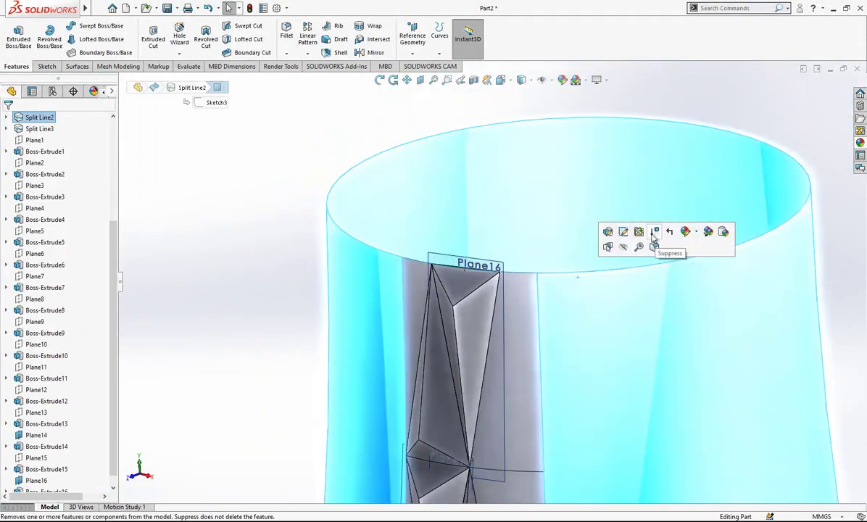
click(624, 249)
scroll(569, 226, up, 4)
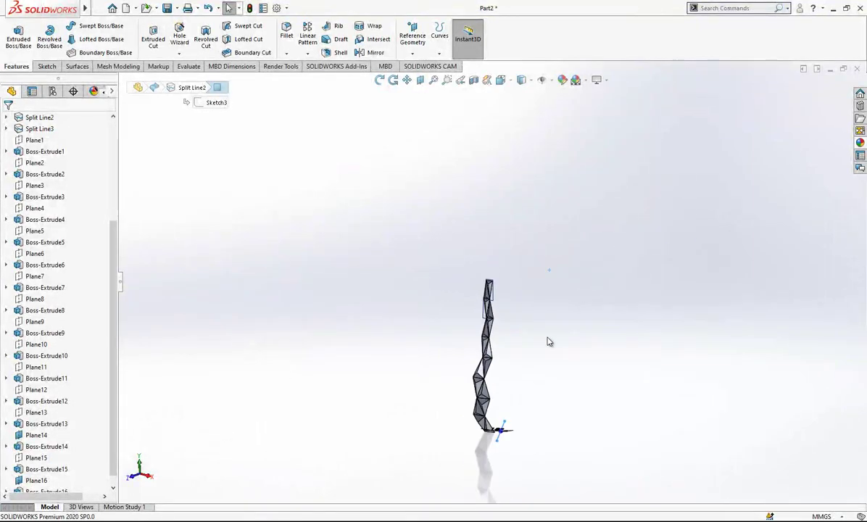
middle_drag(526, 368, 808, 373)
middle_drag(537, 200, 498, 229)
click(491, 229)
click(477, 214)
click(285, 95)
- Delete all the flat back faces of the pyramid strip with Delete Face, using the plain Delete option
click(77, 66)
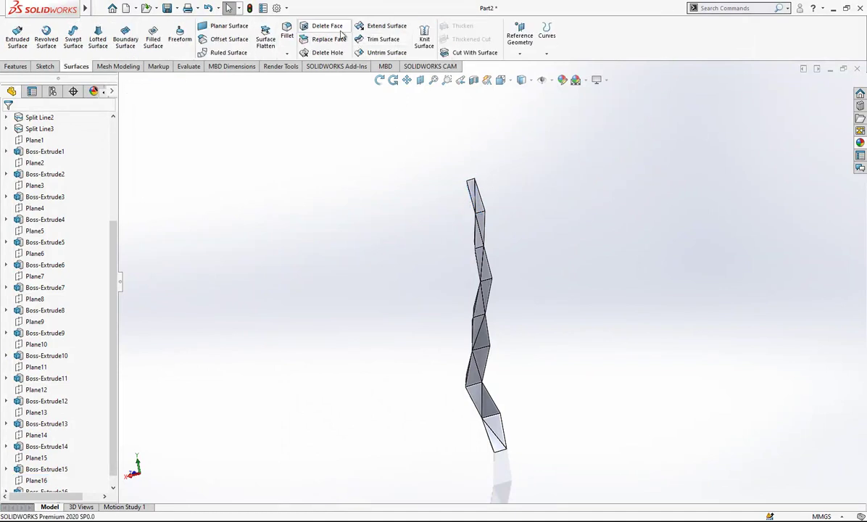
scroll(512, 219, down, 4)
click(443, 203)
click(434, 187)
click(457, 276)
click(443, 296)
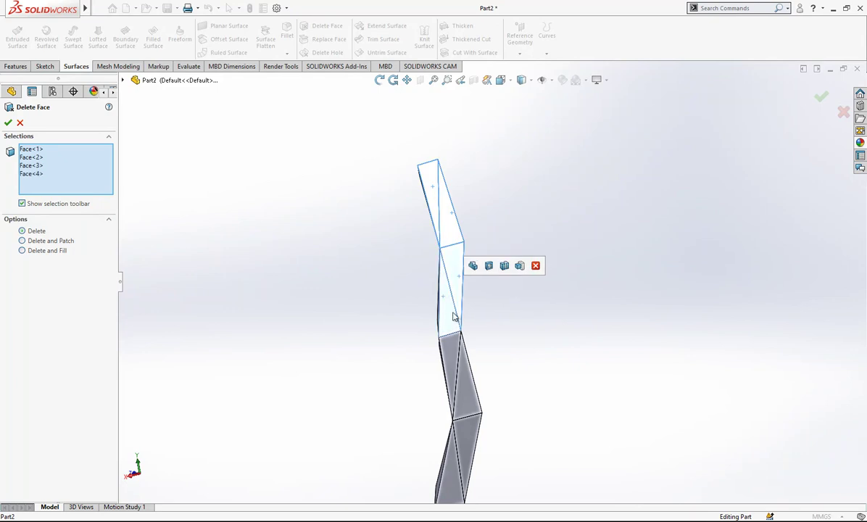
scroll(455, 317, up, 2)
click(461, 341)
click(478, 363)
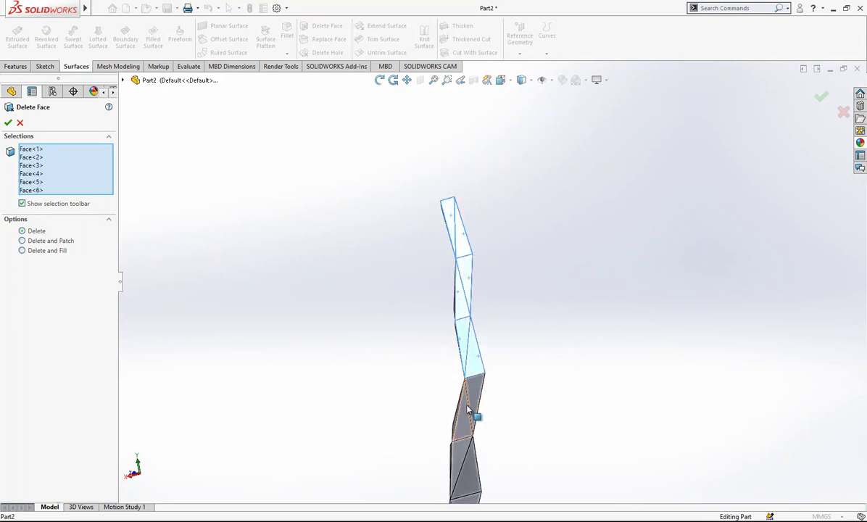
click(468, 411)
scroll(477, 406, down, 3)
click(479, 366)
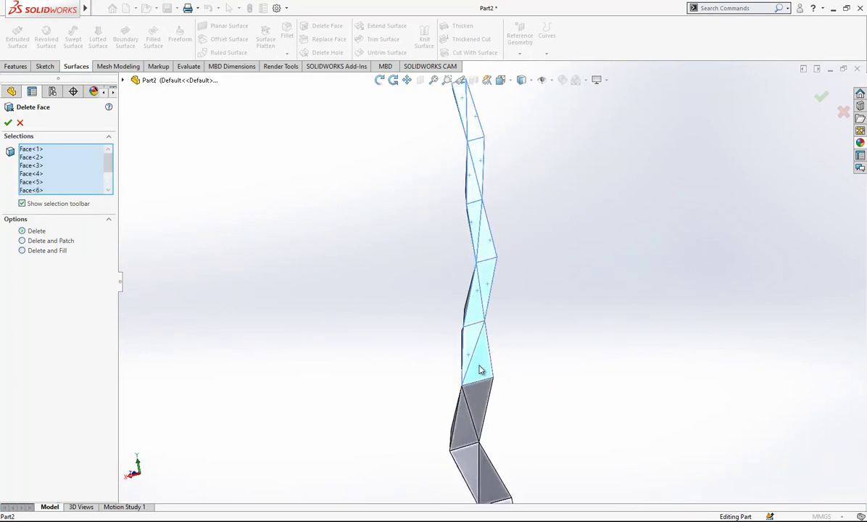
click(465, 421)
click(481, 409)
scroll(488, 405, up, 2)
scroll(489, 405, down, 1)
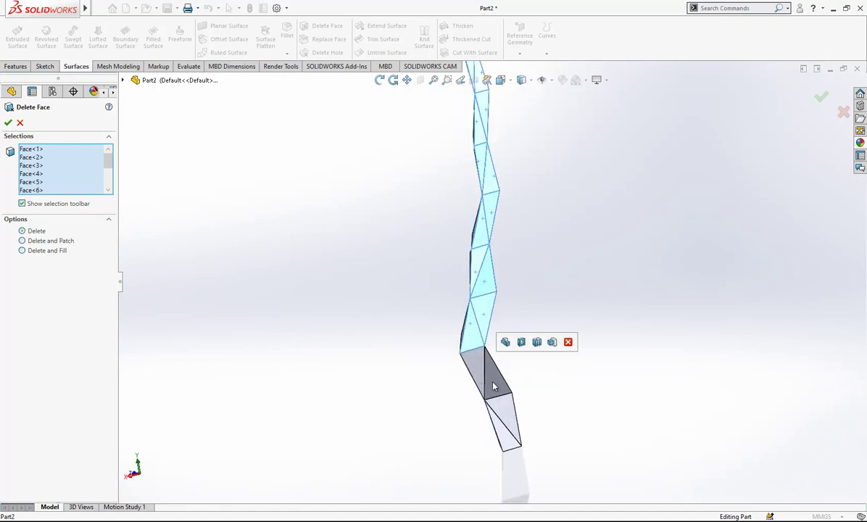
middle_drag(500, 422, 558, 222)
key(Return)
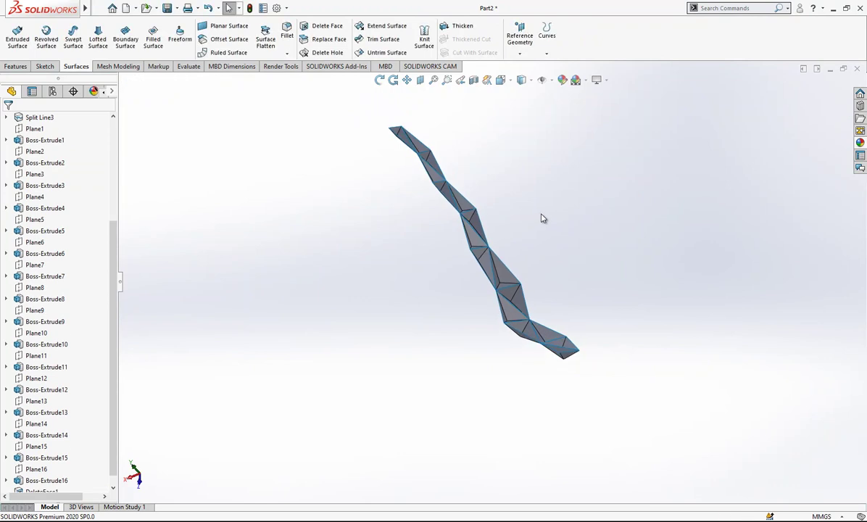
- Knit all the remaining pyramid surfaces of the strip into one surface body, without creating a solid
middle_drag(579, 173, 608, 224)
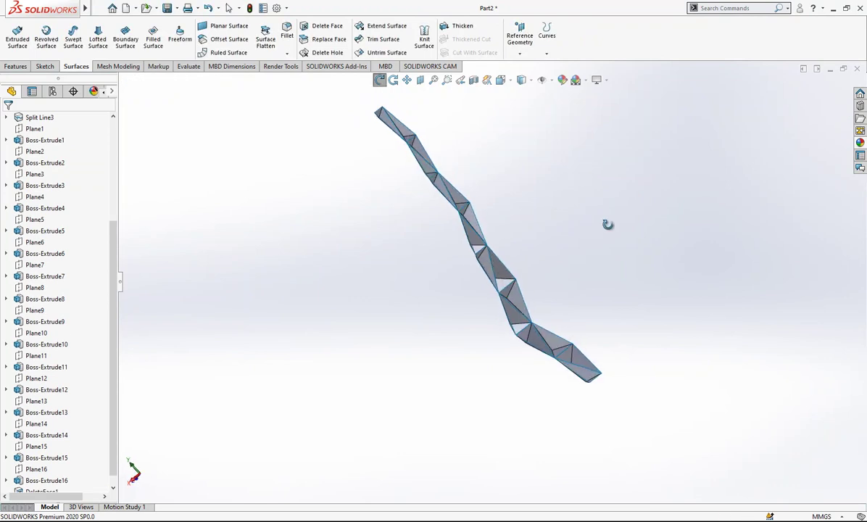
click(424, 36)
drag(760, 121, 287, 434)
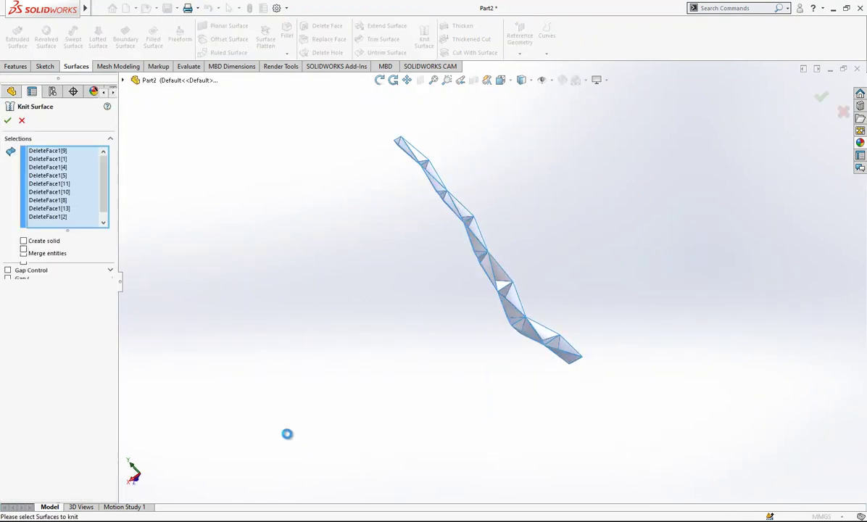
middle_drag(438, 258, 668, 281)
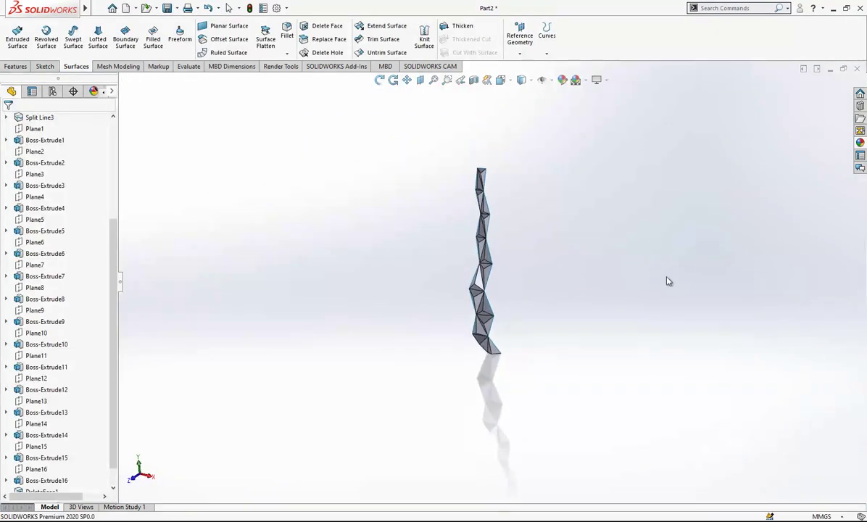
- Create a reference axis through the origin and normal to the Top Plane as the vase's central axis
scroll(105, 127, up, 5)
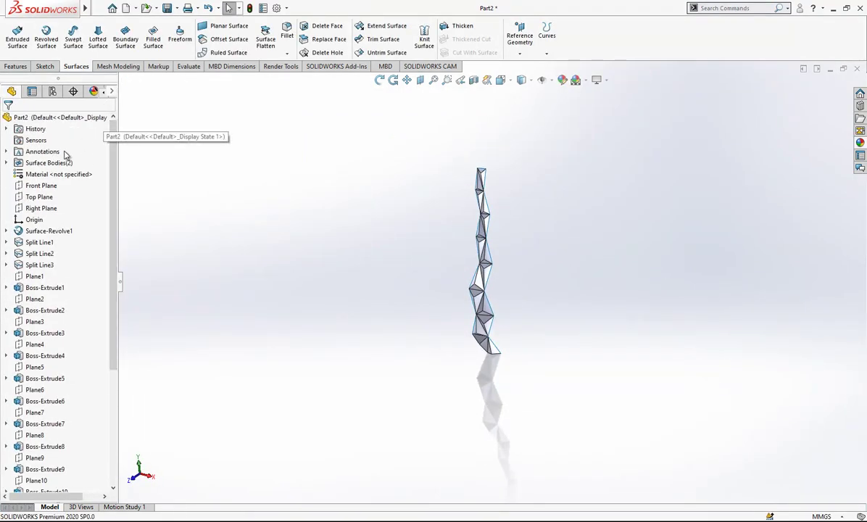
click(7, 164)
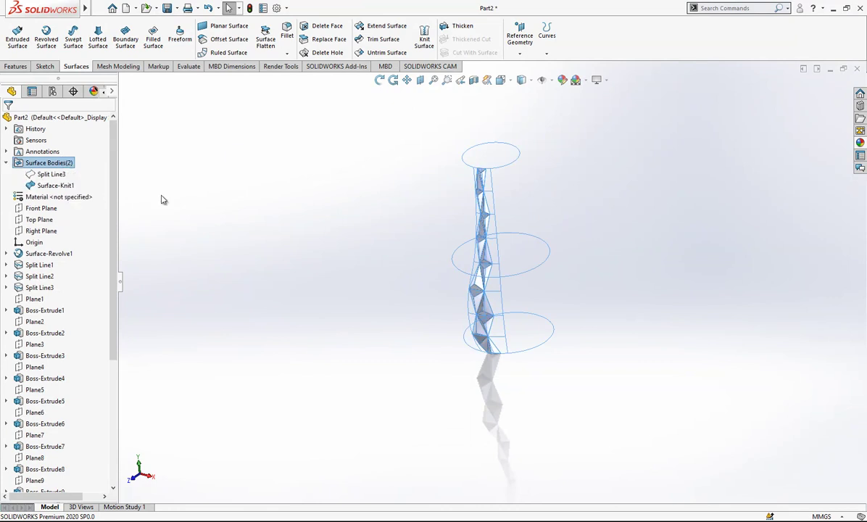
click(7, 254)
click(41, 267)
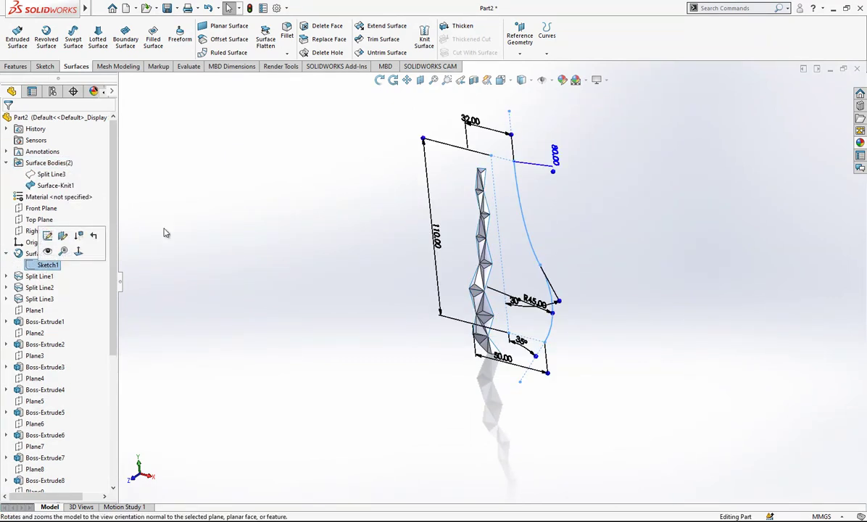
click(520, 54)
click(528, 77)
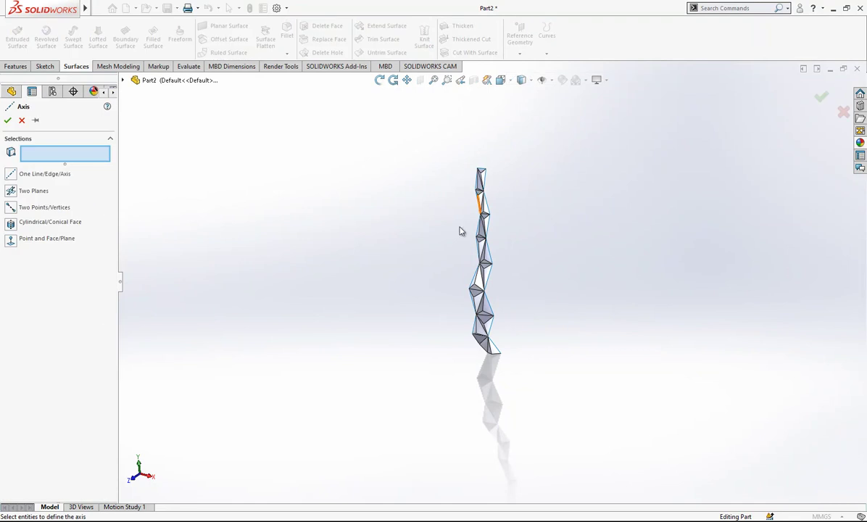
click(124, 81)
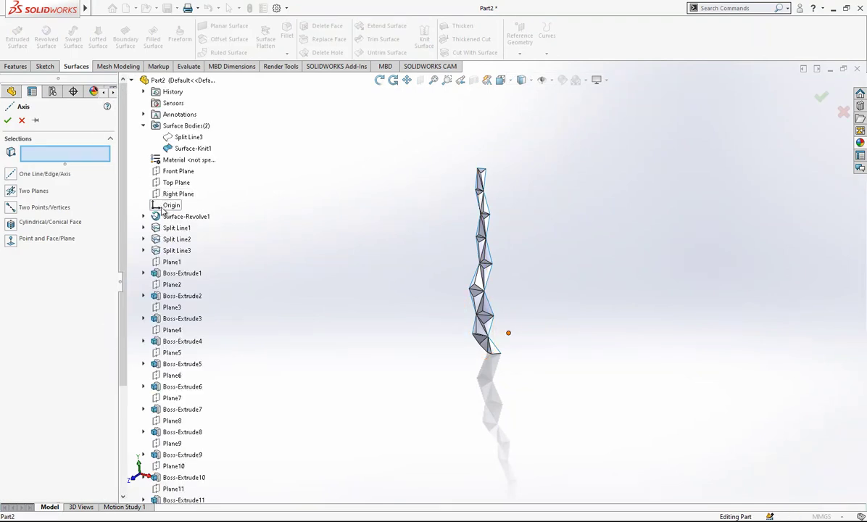
click(166, 206)
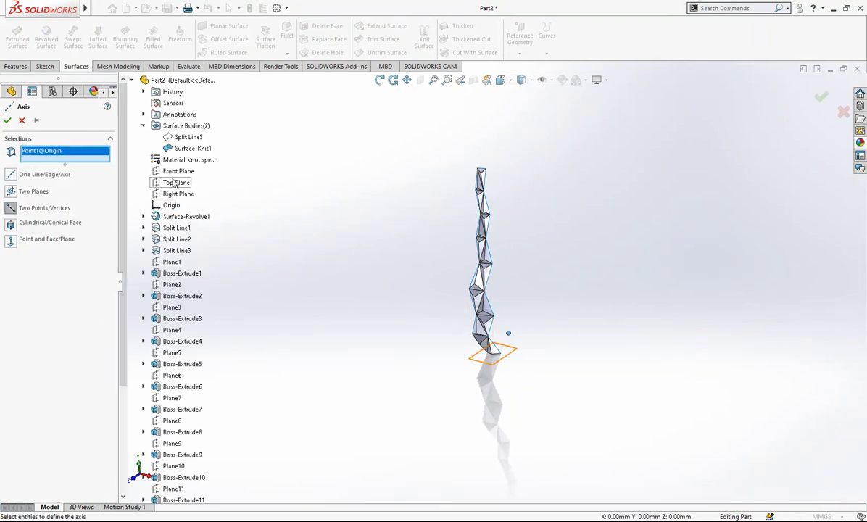
click(175, 183)
key(Return)
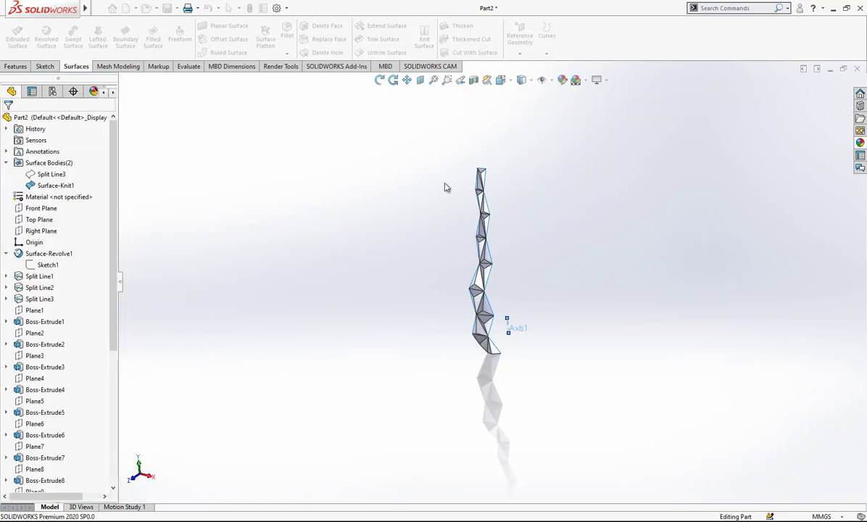
- Circular-pattern the knitted pyramid strip body around the central axis with 20 equally spaced instances over 360°
click(15, 66)
click(308, 53)
click(330, 76)
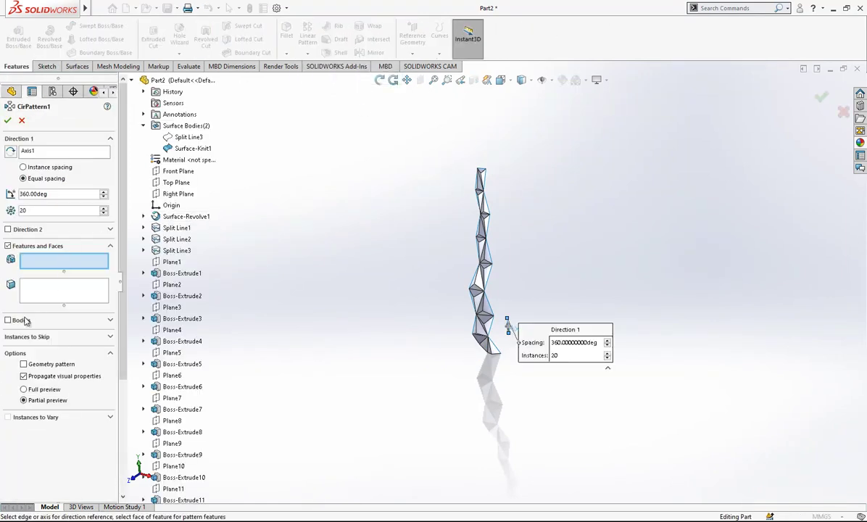
click(8, 320)
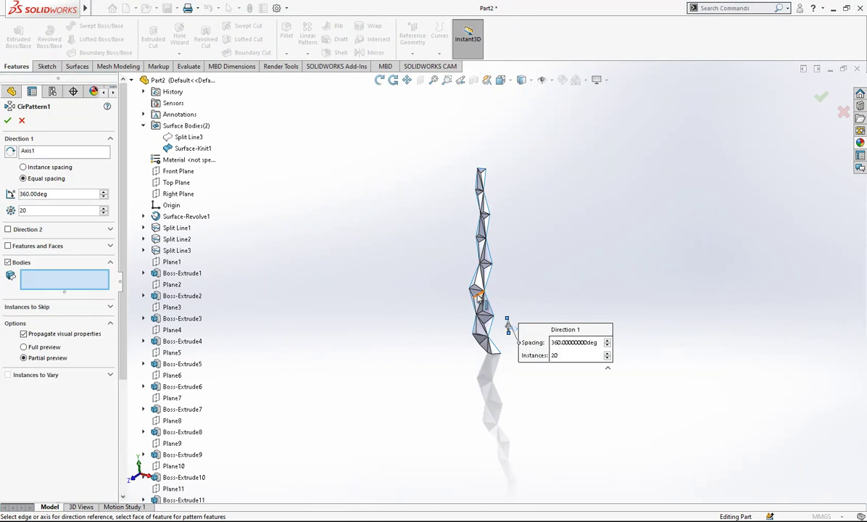
click(478, 295)
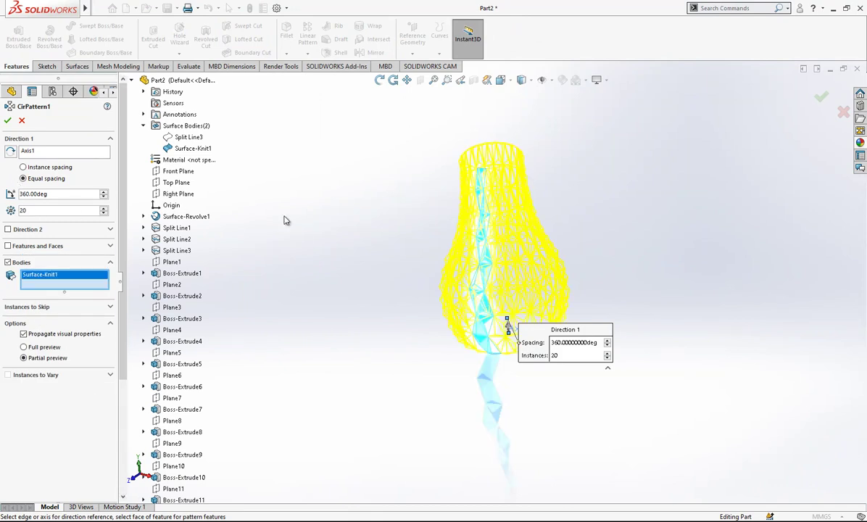
scroll(468, 192, down, 3)
middle_drag(493, 193, 535, 174)
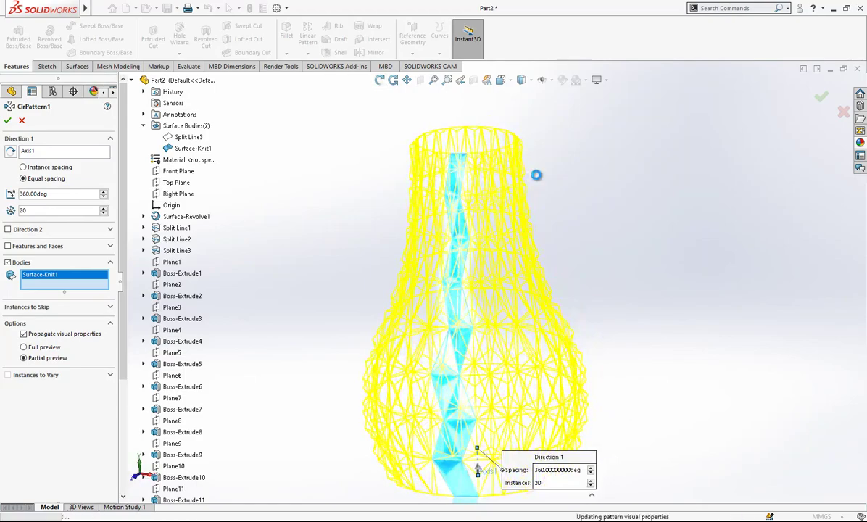
scroll(573, 184, up, 2)
middle_drag(554, 215, 551, 240)
- Knit the pyramid strip and all its patterned copies into one surface body with merged entities, without creating a solid
click(76, 66)
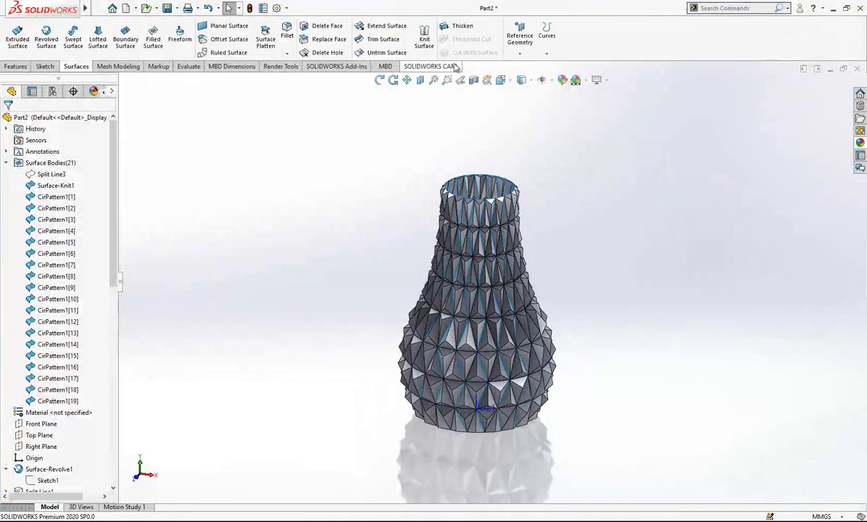
click(429, 42)
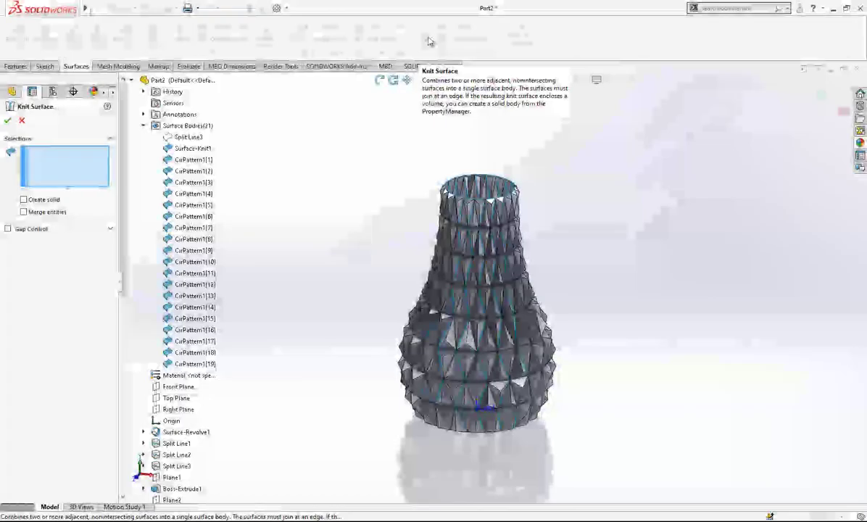
drag(585, 114, 279, 457)
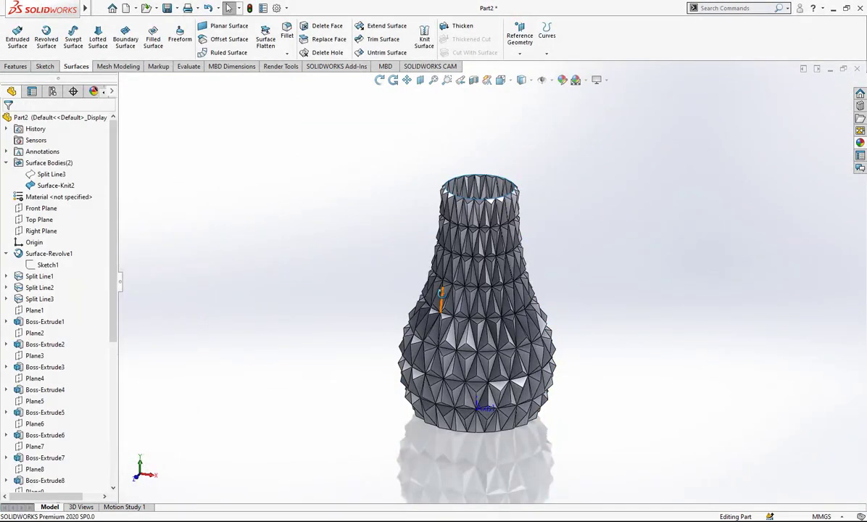
- Close the vase's upper opening with a planar surface bounded by the rim's complete open edge loop
middle_drag(480, 205, 454, 275)
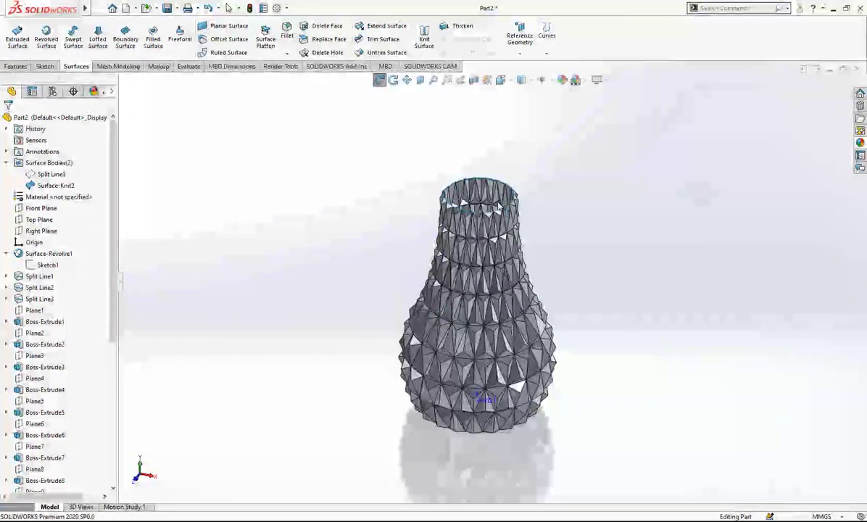
scroll(494, 203, down, 3)
scroll(492, 203, down, 3)
scroll(457, 208, up, 1)
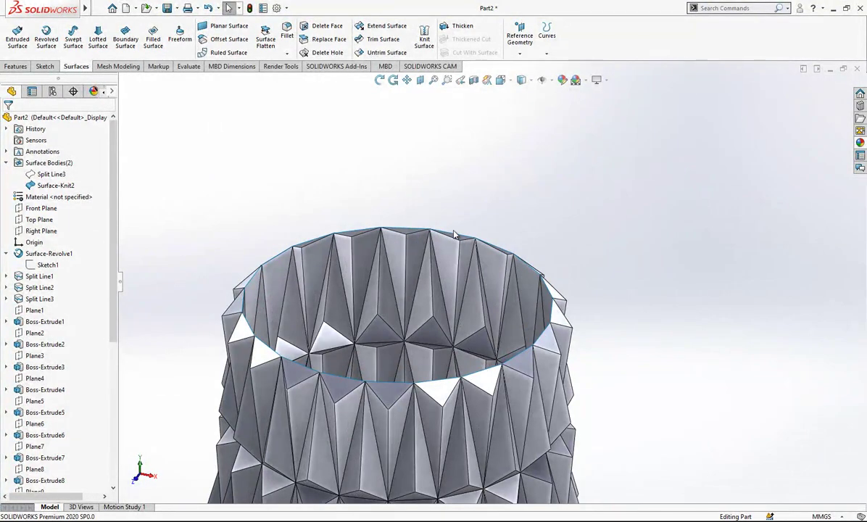
right_click(454, 237)
click(508, 254)
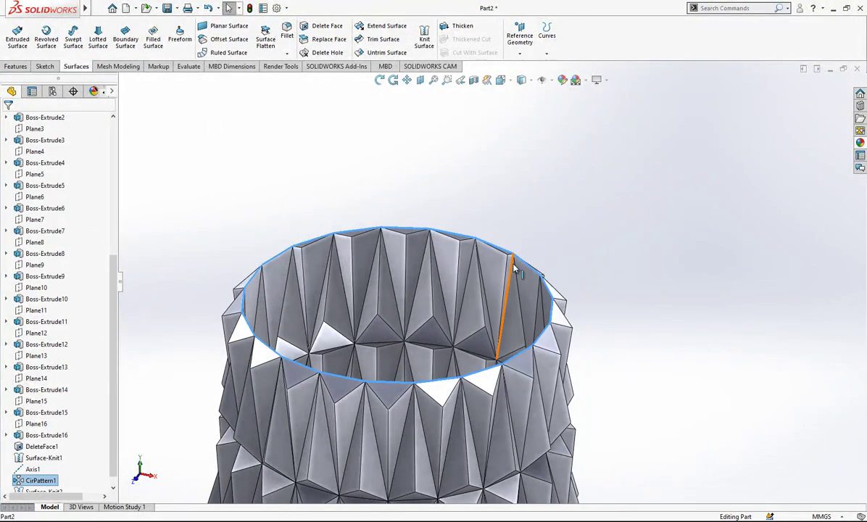
click(227, 26)
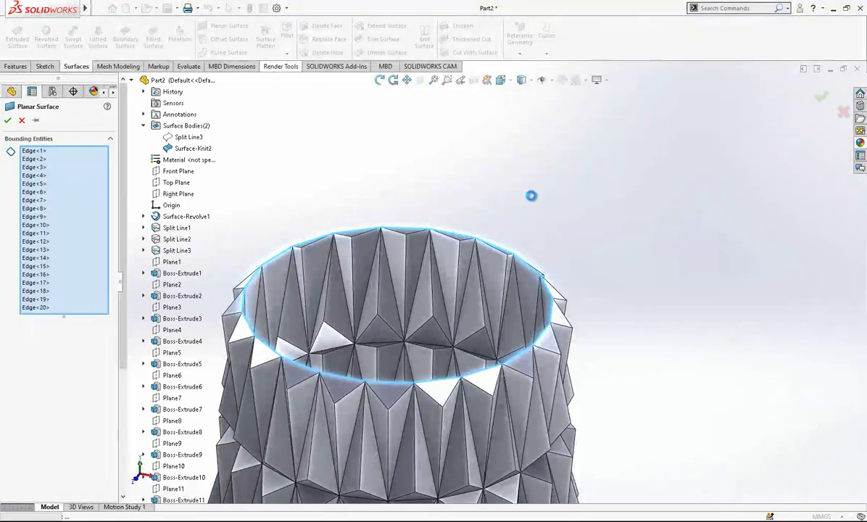
- Close the vase's bottom opening with a planar surface bounded by its complete open edge loop
scroll(555, 231, up, 7)
middle_drag(476, 360, 654, 286)
scroll(602, 377, down, 4)
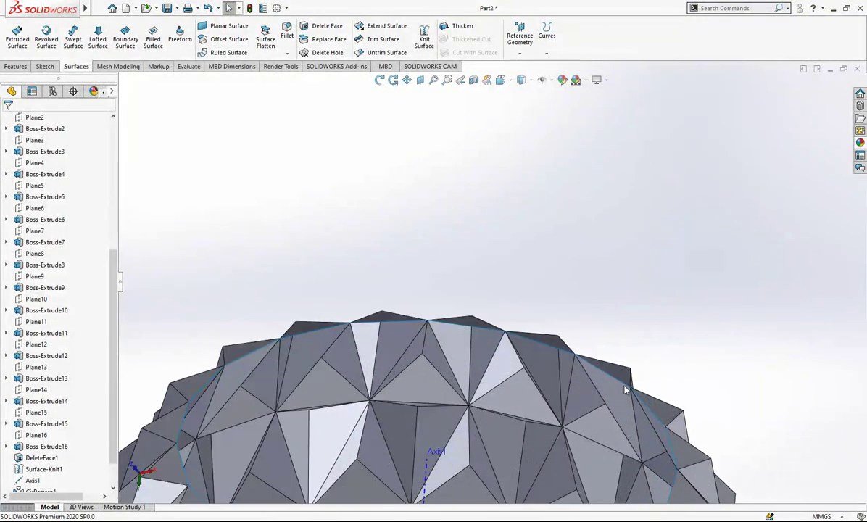
right_click(621, 384)
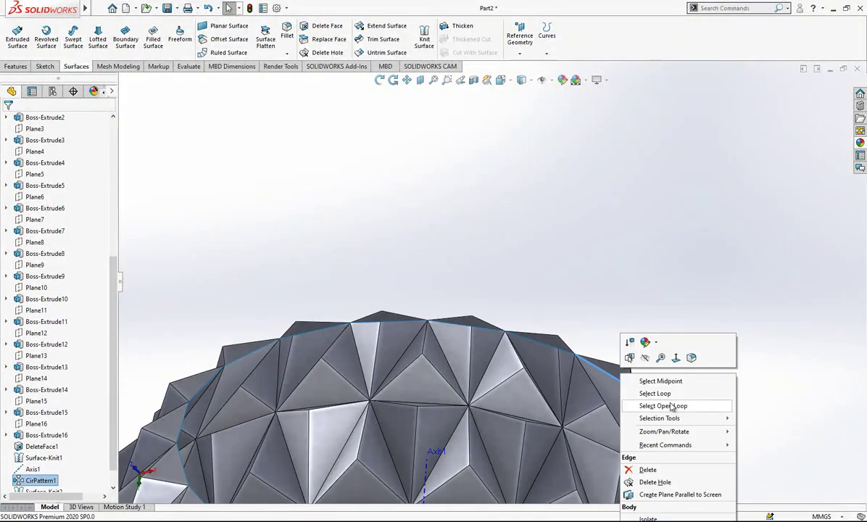
click(662, 406)
click(221, 26)
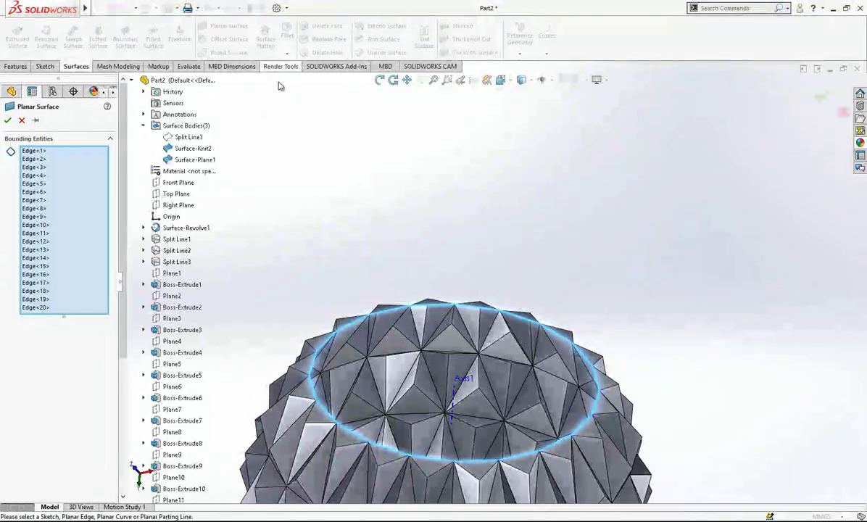
key(Return)
- Move the Surface-Knit2 feature below Surface-Plane2 in the feature order
scroll(560, 270, up, 8)
middle_drag(560, 272, 304, 415)
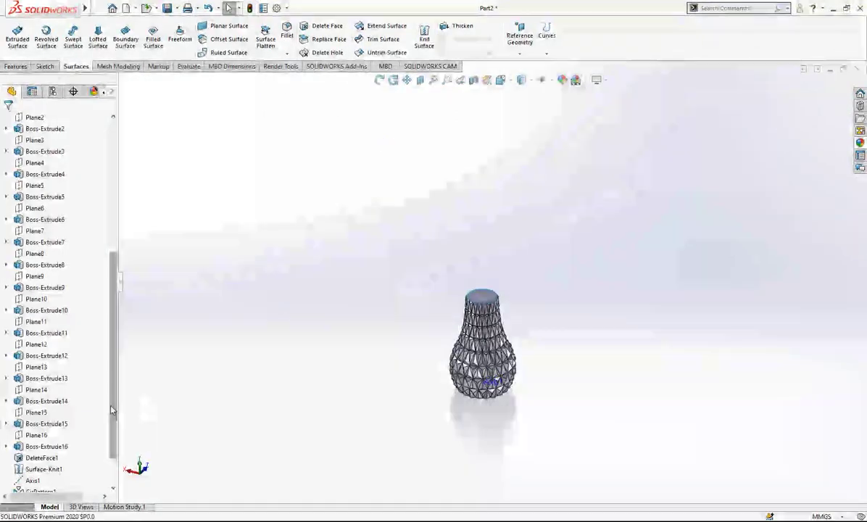
scroll(109, 435, down, 2)
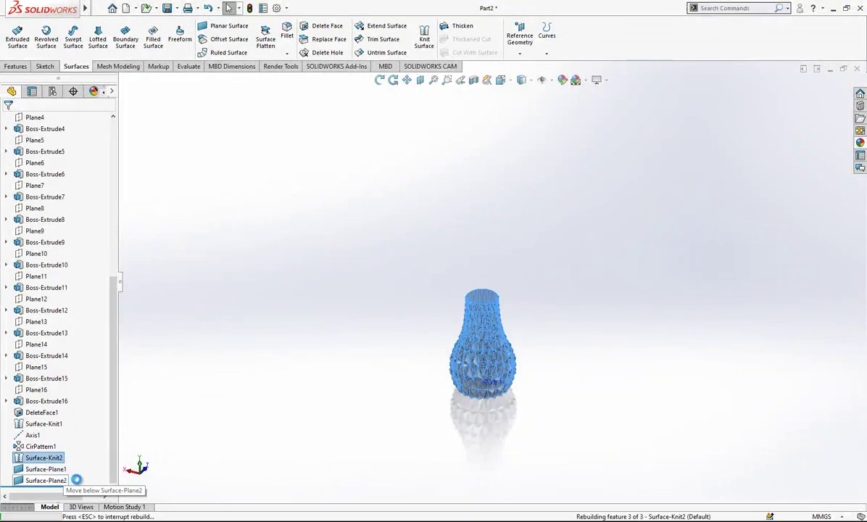
drag(114, 450, 116, 451)
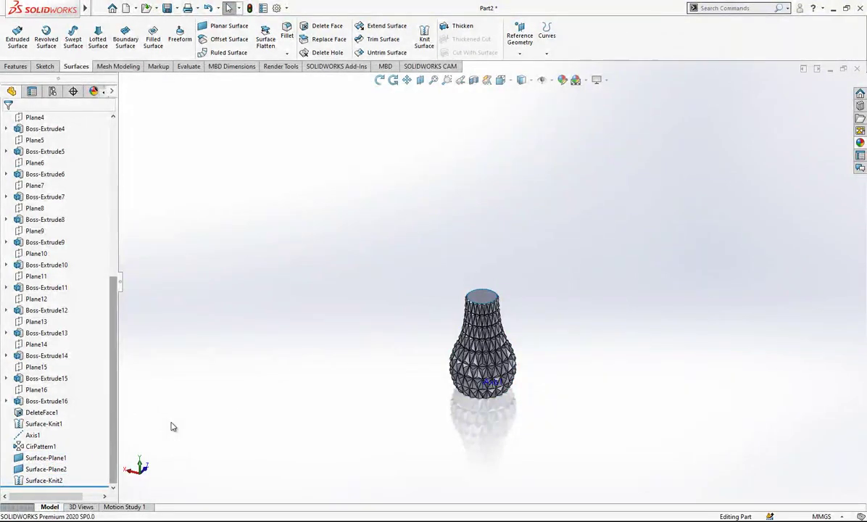
- Edit Surface-Knit2 to include the upper and bottom planar surfaces and create a solid body
click(36, 481)
click(45, 453)
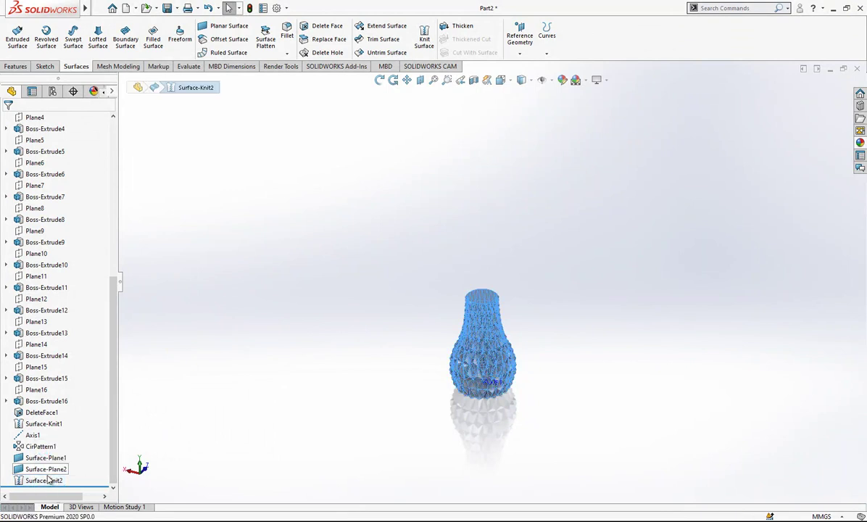
drag(623, 230, 486, 316)
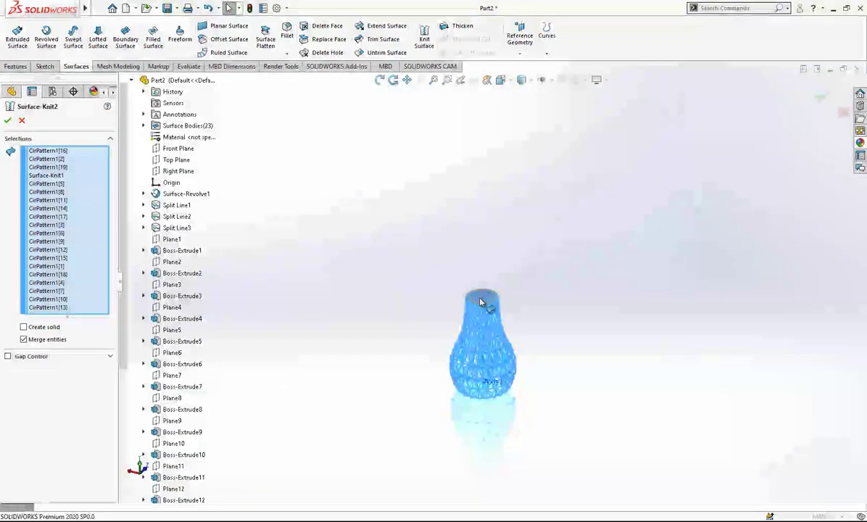
scroll(480, 302, down, 2)
click(496, 300)
middle_drag(501, 382, 501, 353)
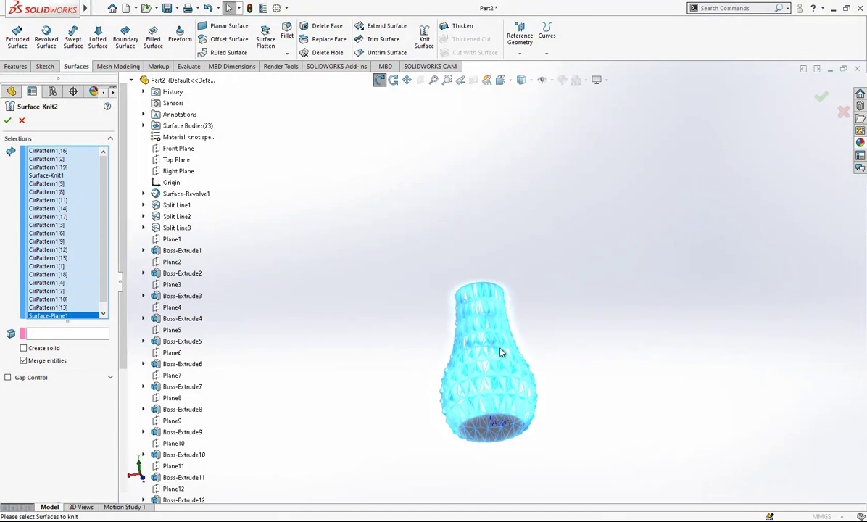
click(502, 435)
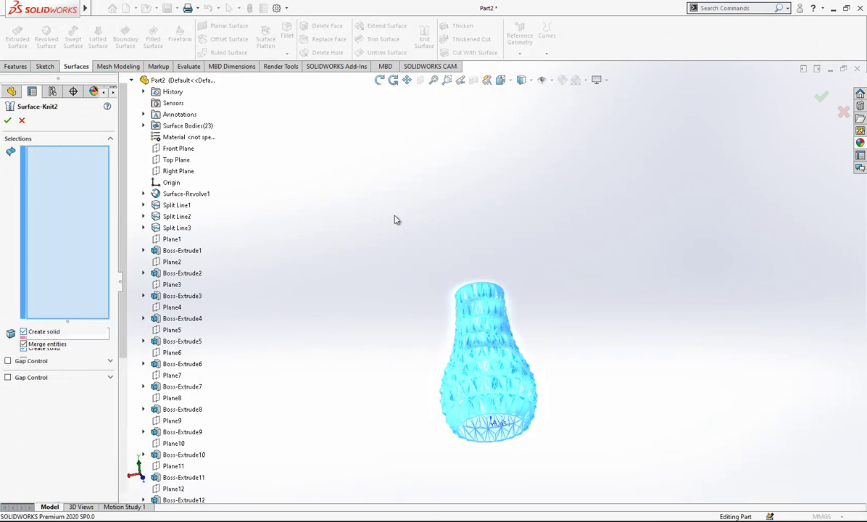
middle_drag(428, 240, 454, 313)
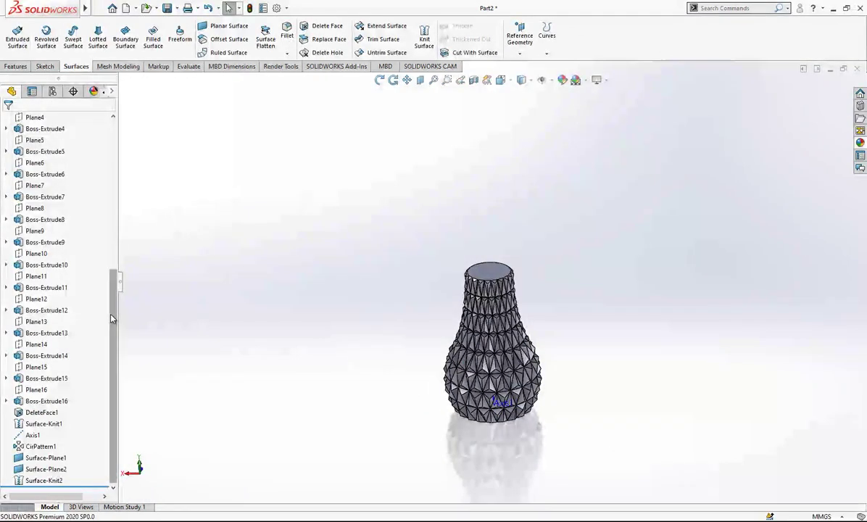
- Hide the faceted solid vase body and show the original revolved surface body, Split Line3
scroll(103, 294, up, 8)
click(298, 206)
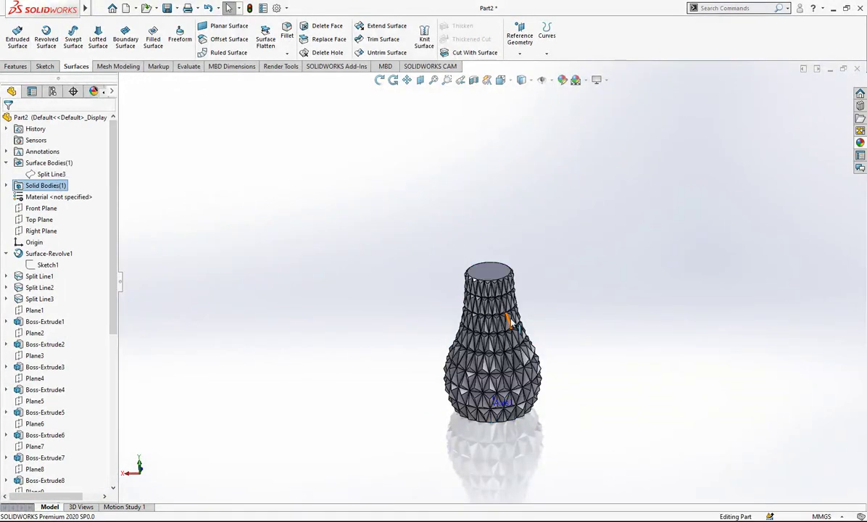
scroll(513, 301, down, 3)
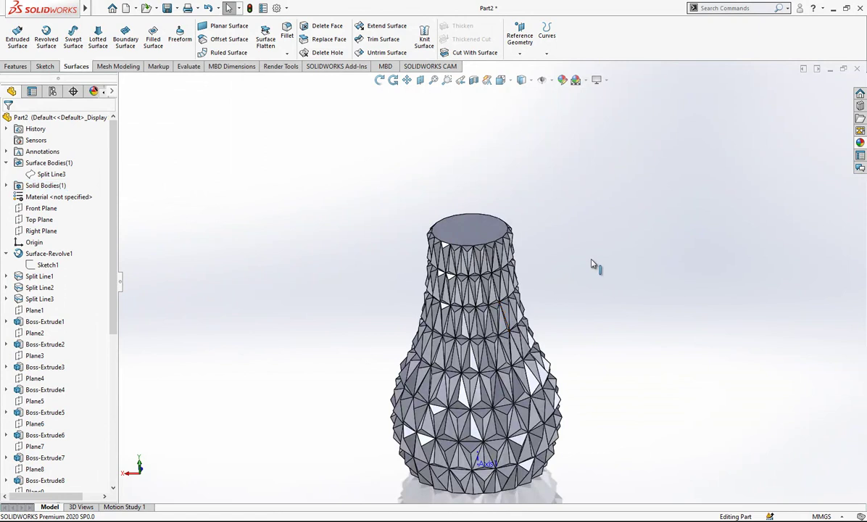
click(64, 176)
click(510, 233)
click(538, 219)
click(58, 174)
click(63, 160)
scroll(388, 267, up, 2)
scroll(518, 328, down, 2)
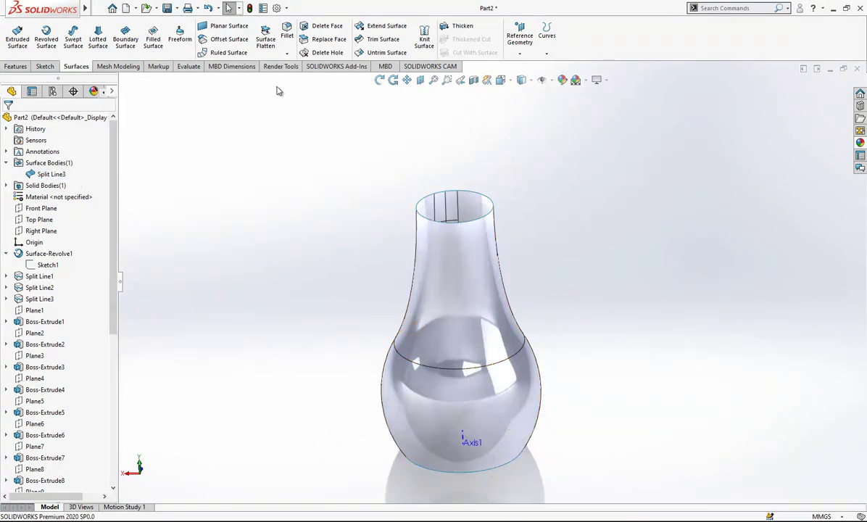
- Start a 2 mm Offset Surface with the large upper and lower faces of the revolved body selected
click(226, 40)
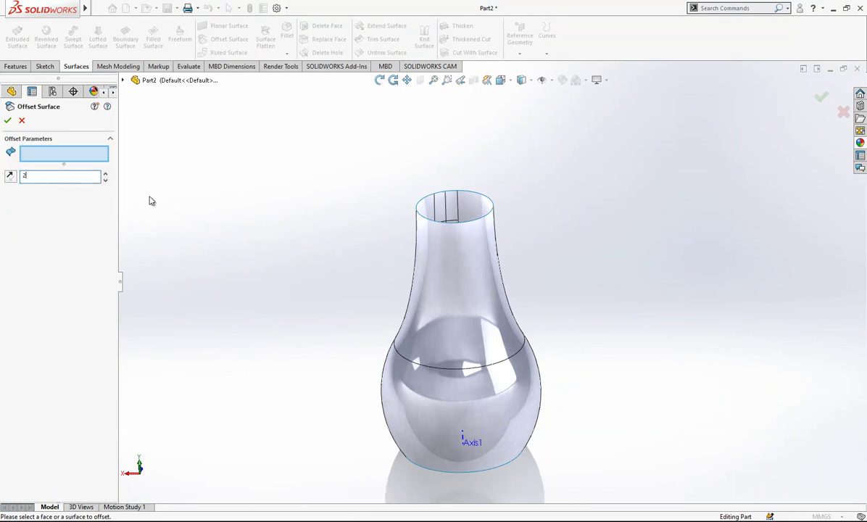
text(2)
click(464, 293)
click(435, 398)
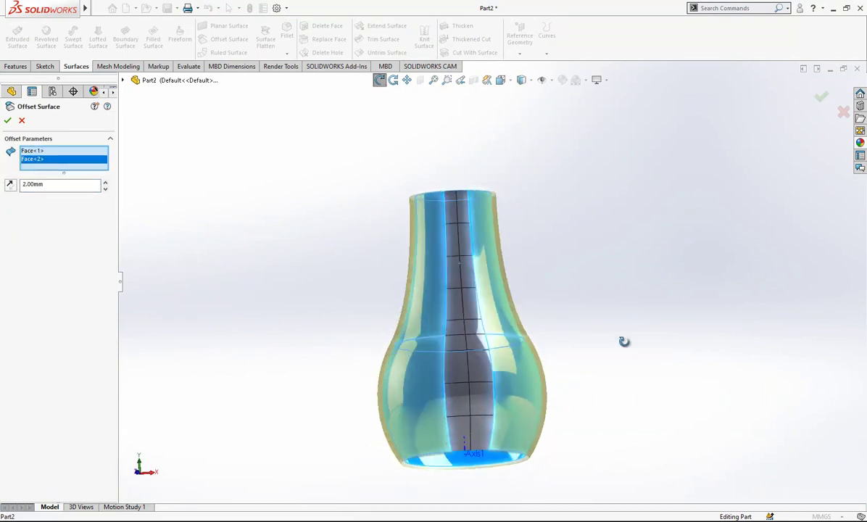
- Add the small split faces along the neck strip to the offset selection
scroll(424, 201, down, 3)
click(485, 251)
click(499, 258)
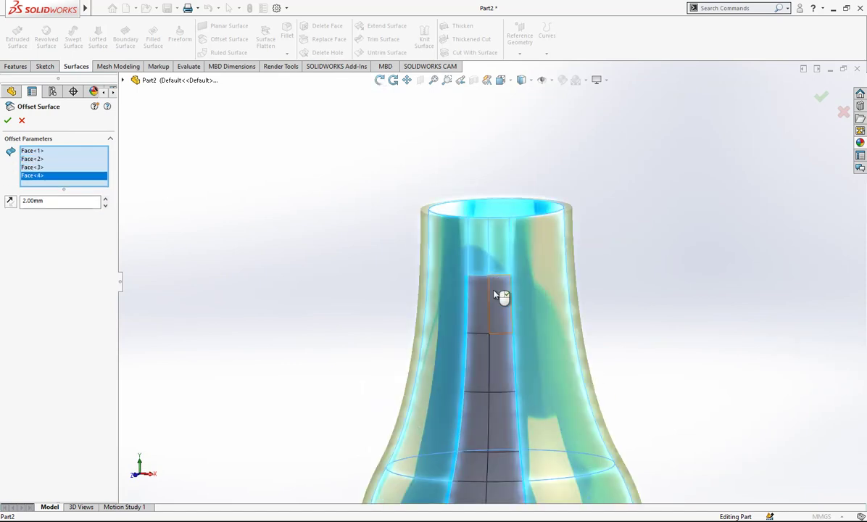
click(498, 296)
click(480, 310)
click(479, 352)
click(509, 370)
click(516, 372)
scroll(513, 385, up, 2)
click(484, 394)
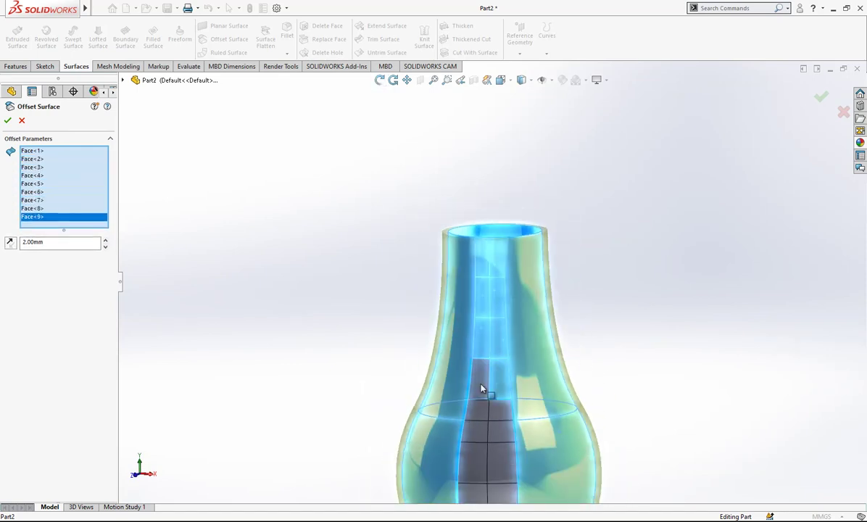
- Add the remaining split faces down the strip to the base to the offset selection
click(495, 408)
click(501, 430)
click(496, 431)
click(480, 432)
click(478, 458)
click(501, 463)
middle_drag(502, 463, 517, 328)
click(510, 401)
click(503, 428)
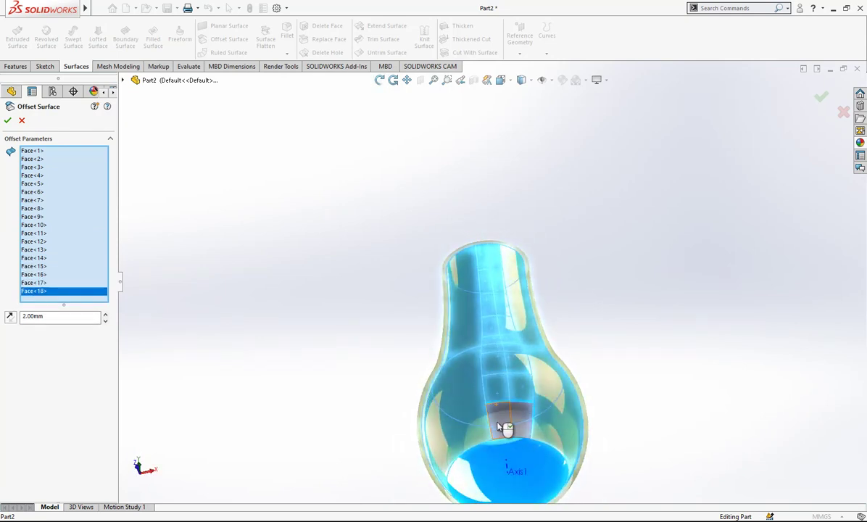
click(496, 403)
click(522, 423)
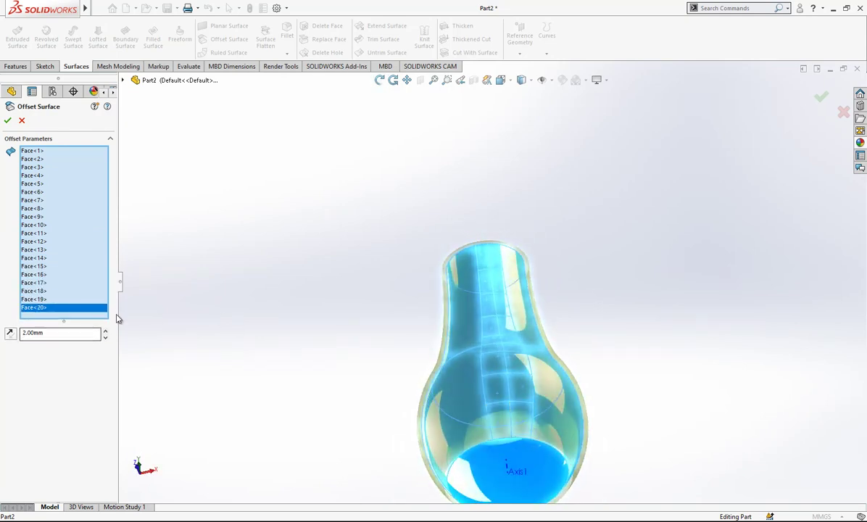
- Flip the offset direction to the inside of the vase and create the 2 mm offset surface
click(12, 333)
middle_drag(538, 262, 487, 368)
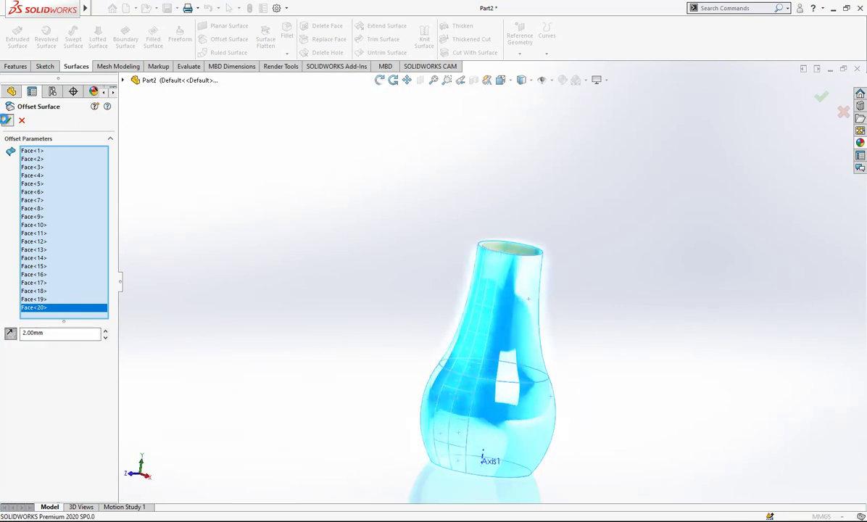
click(7, 120)
- Hide the original revolved surface body and close the offset surface's bottom opening with a planar surface
click(516, 290)
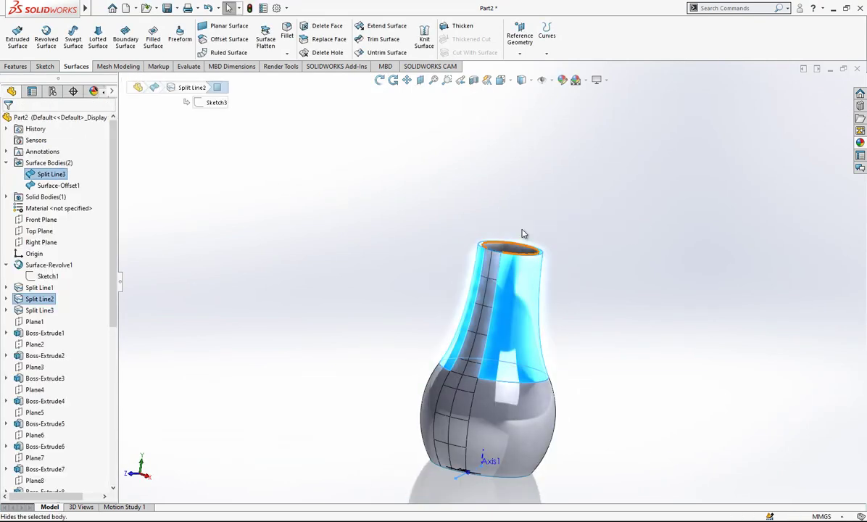
click(523, 233)
middle_drag(512, 422, 476, 298)
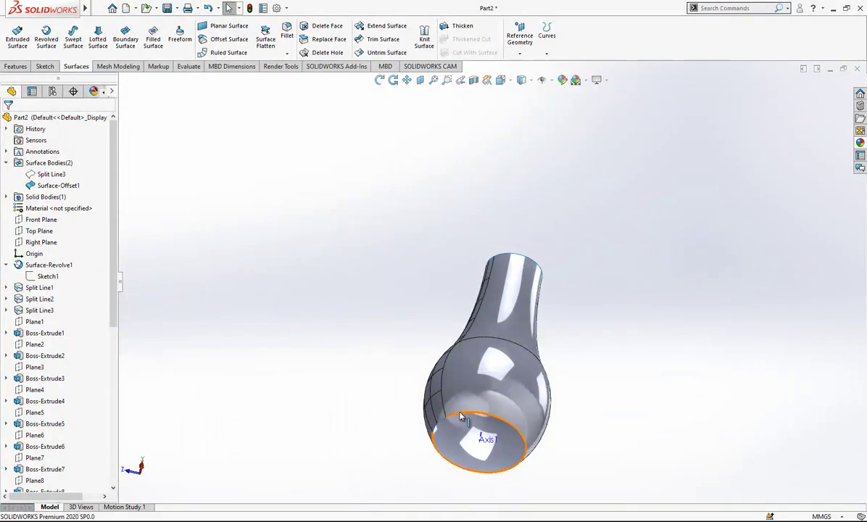
right_click(462, 416)
click(517, 407)
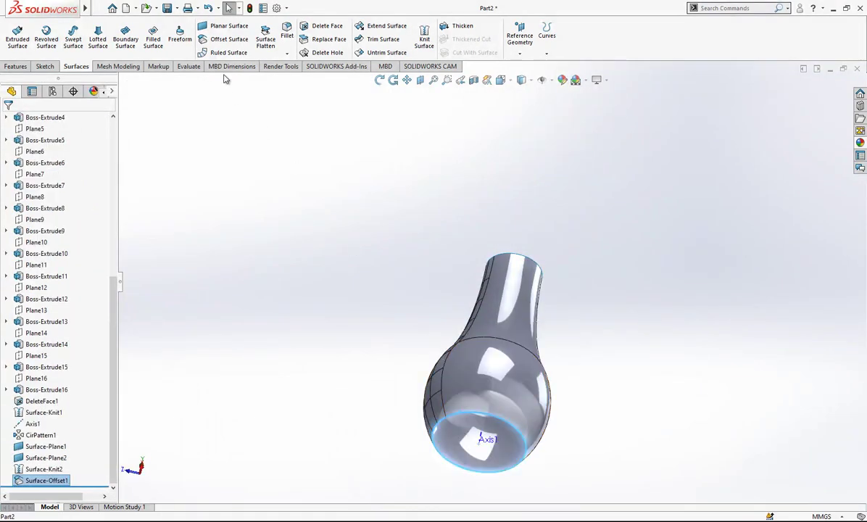
click(220, 27)
key(Return)
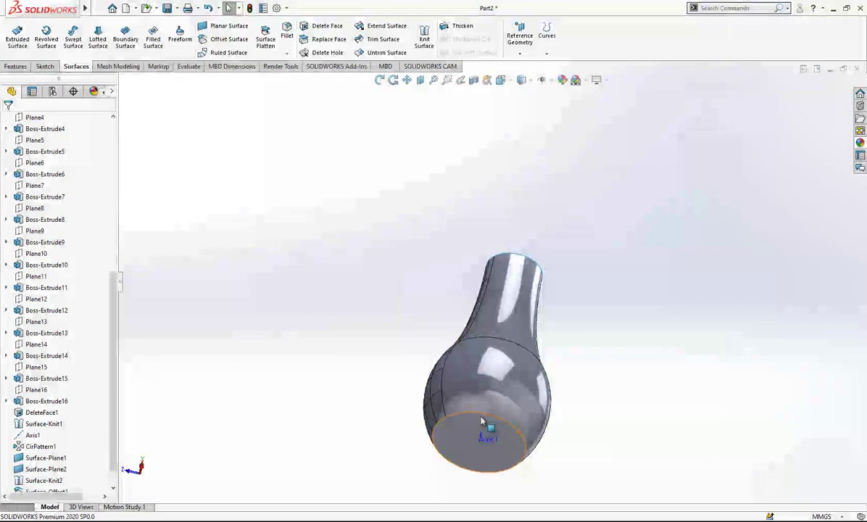
- Knit the bottom planar surface Surface-Plane3 and Surface-Offset1 together without creating a solid
scroll(501, 400, down, 1)
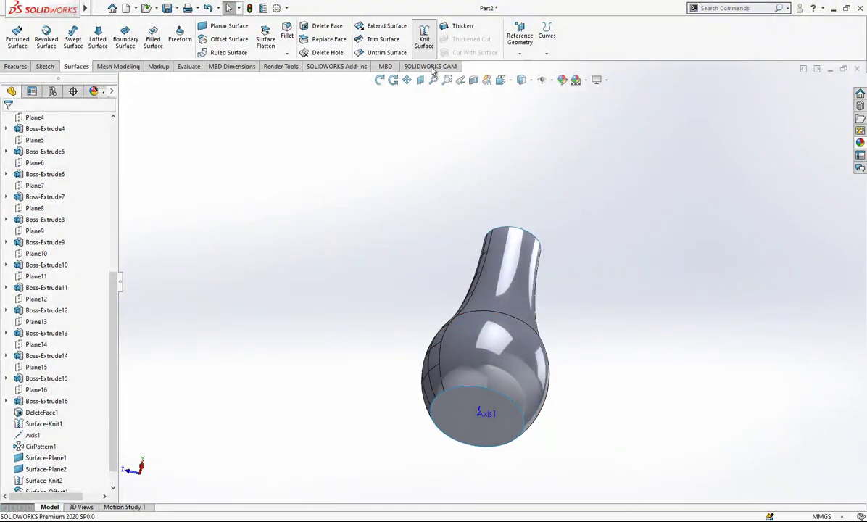
click(425, 37)
click(465, 395)
click(470, 381)
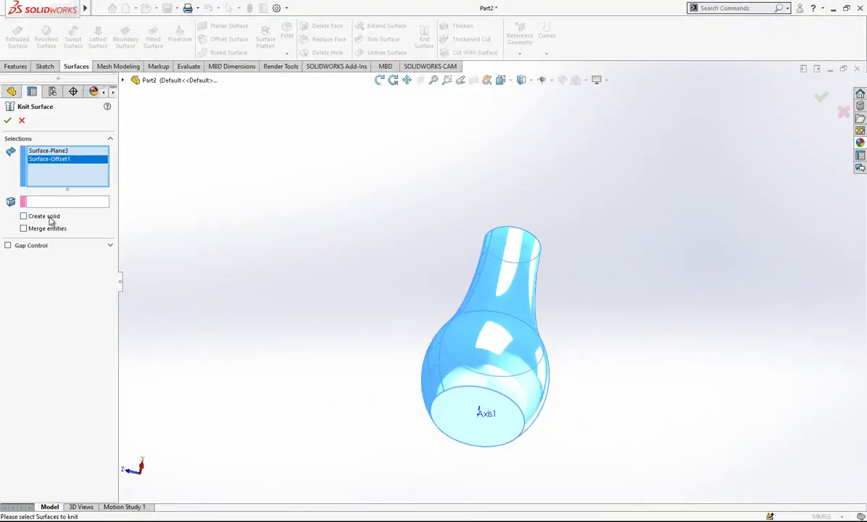
key(Return)
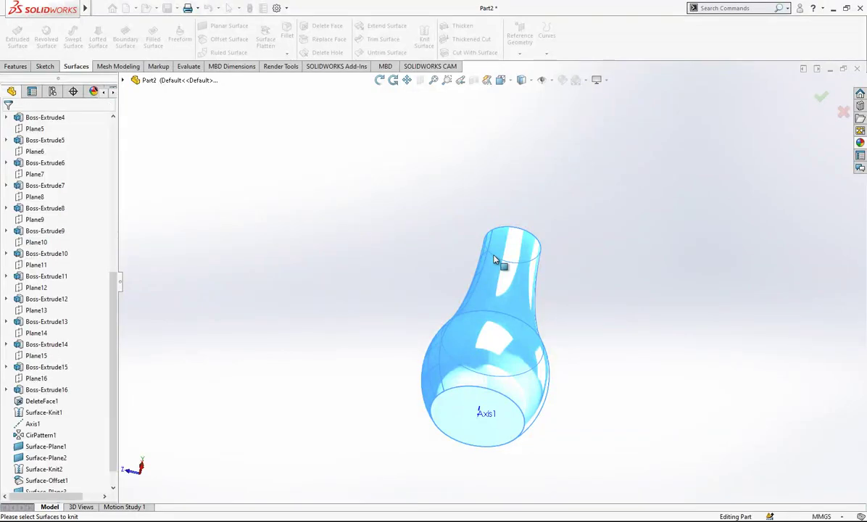
- Show the faceted solid body Surface-Knit2 to examine its closed top against the inner surface, and hide it again
drag(112, 348, 104, 138)
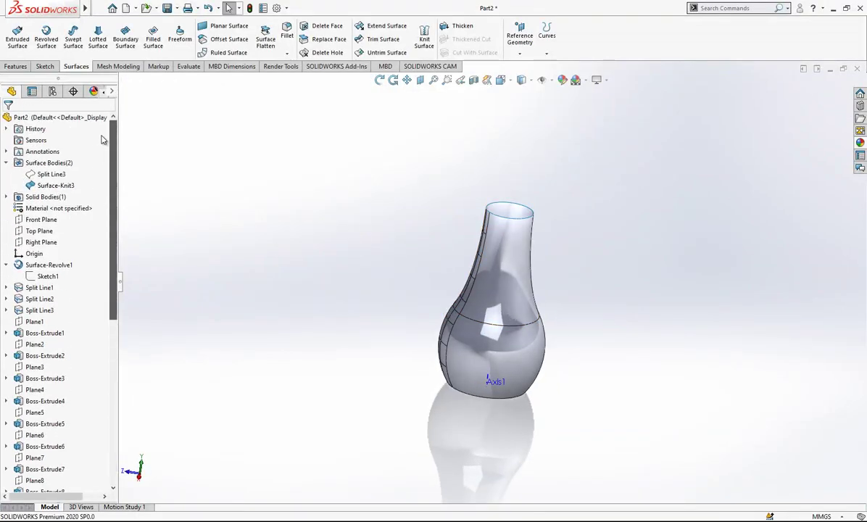
click(7, 197)
click(56, 208)
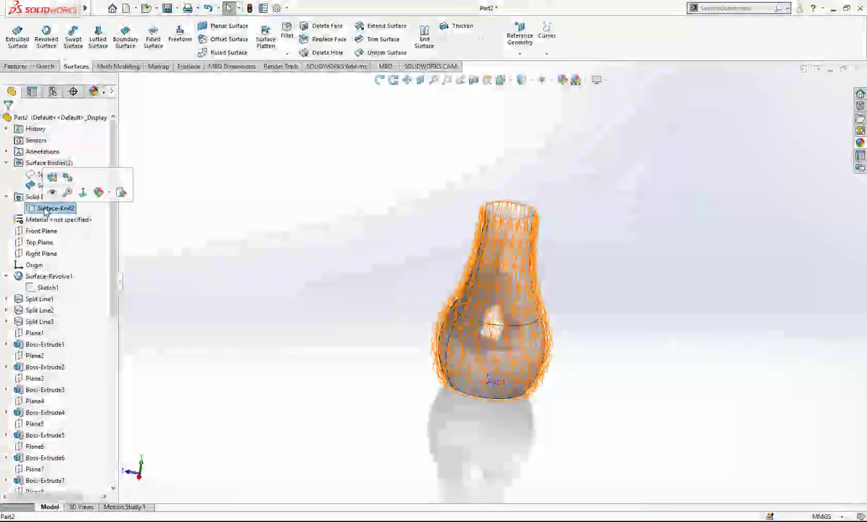
scroll(508, 228, down, 5)
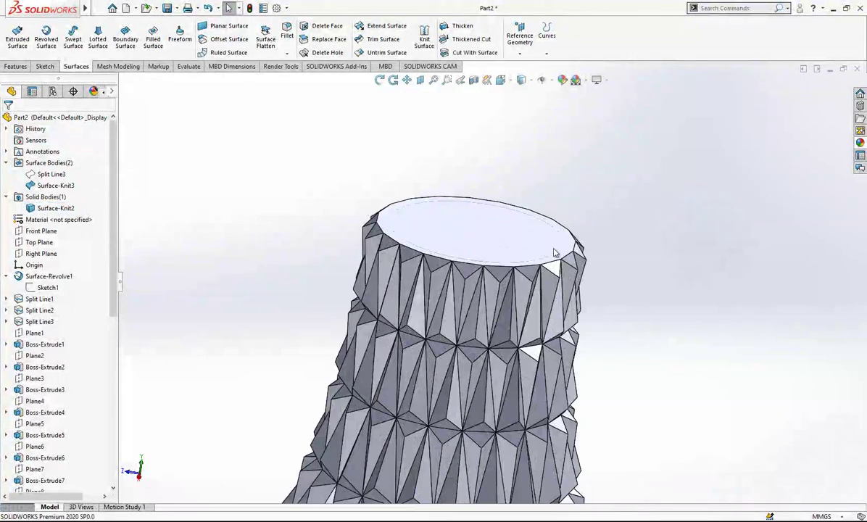
click(503, 261)
key(Escape)
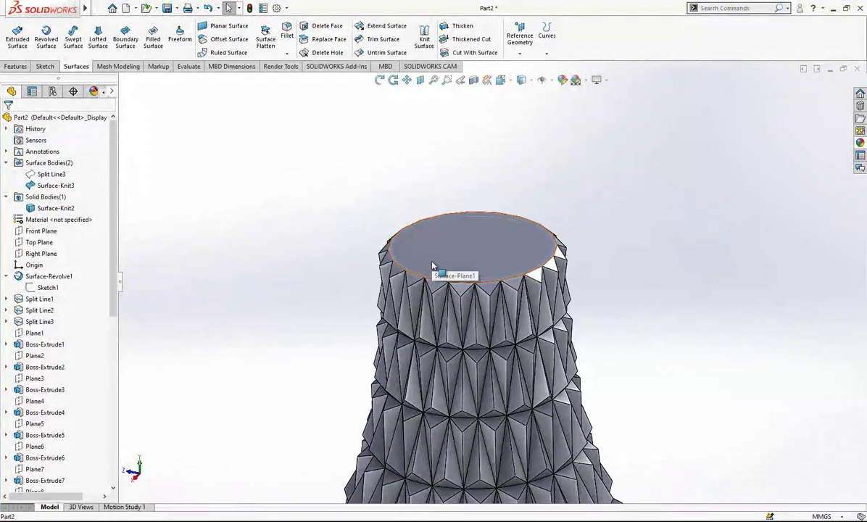
scroll(470, 246, down, 2)
scroll(464, 251, up, 3)
scroll(472, 254, down, 2)
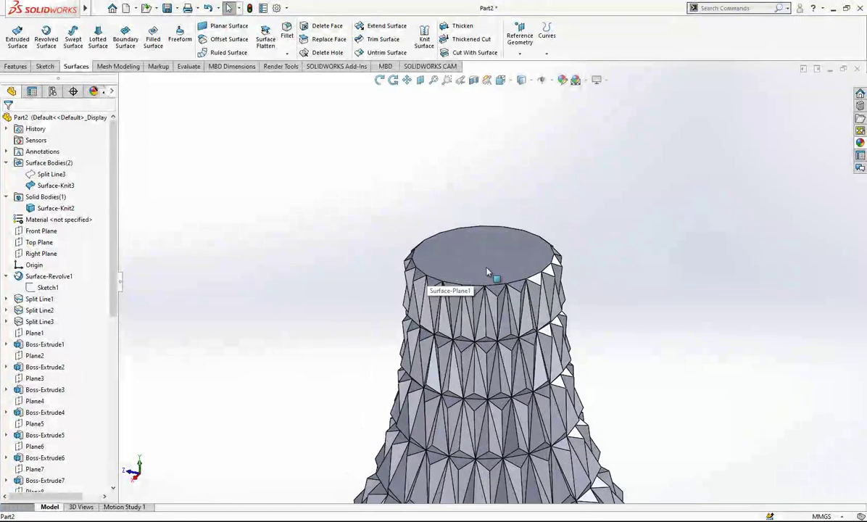
click(506, 252)
click(555, 227)
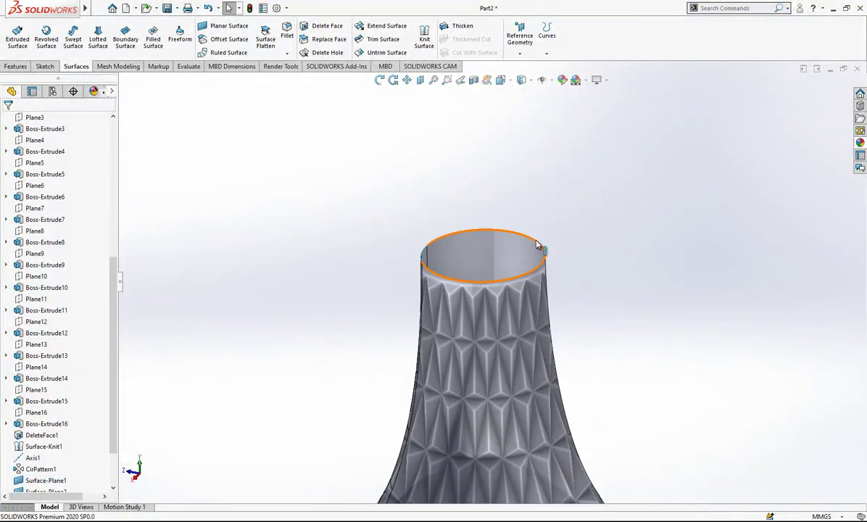
- Extend the three edges around the inner surface's top rim by 25 mm as the same surface
click(533, 241)
click(382, 28)
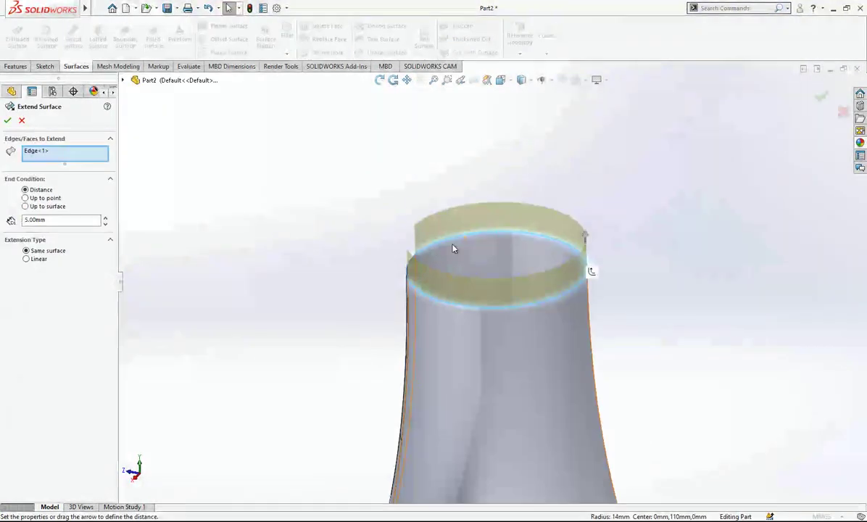
click(407, 271)
click(407, 279)
scroll(439, 267, up, 1)
middle_drag(440, 265, 444, 293)
scroll(444, 293, down, 2)
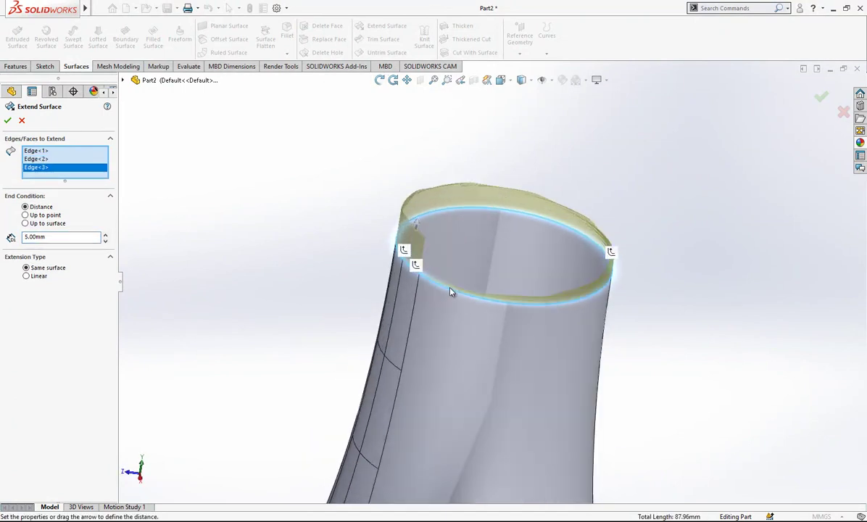
click(105, 234)
click(104, 234)
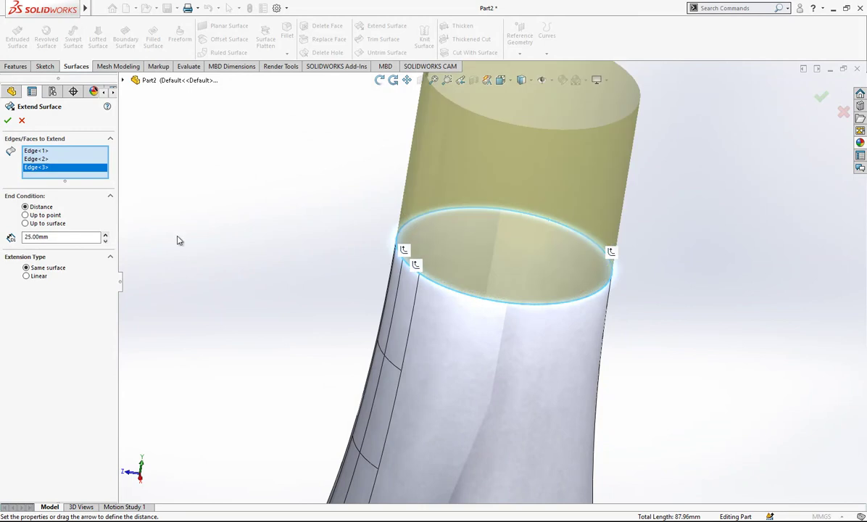
click(8, 122)
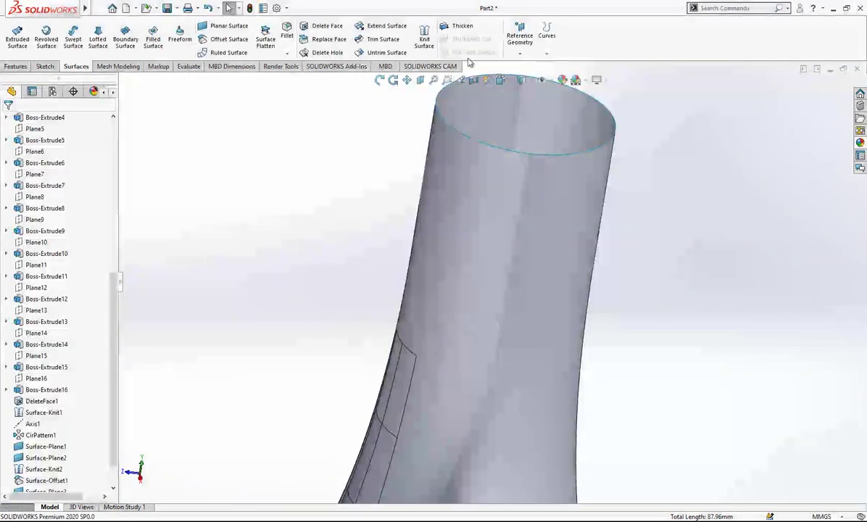
- Show the faceted solid body Surface-Knit2 together with the extended inner surface
scroll(493, 190, up, 2)
scroll(494, 190, up, 2)
middle_drag(494, 190, 486, 212)
drag(118, 302, 118, 139)
click(52, 208)
click(55, 194)
click(254, 217)
- Hollow the faceted solid with a Cut With Surface that uses Surface-Extend1
scroll(500, 292, up, 2)
middle_drag(511, 292, 486, 283)
scroll(519, 306, down, 2)
click(476, 219)
click(466, 54)
click(499, 208)
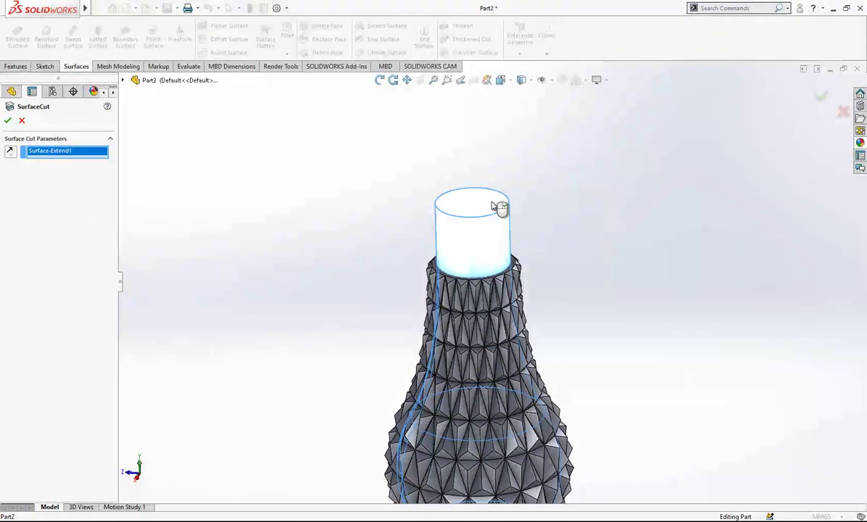
scroll(495, 227, up, 2)
middle_drag(497, 407, 448, 475)
key(Return)
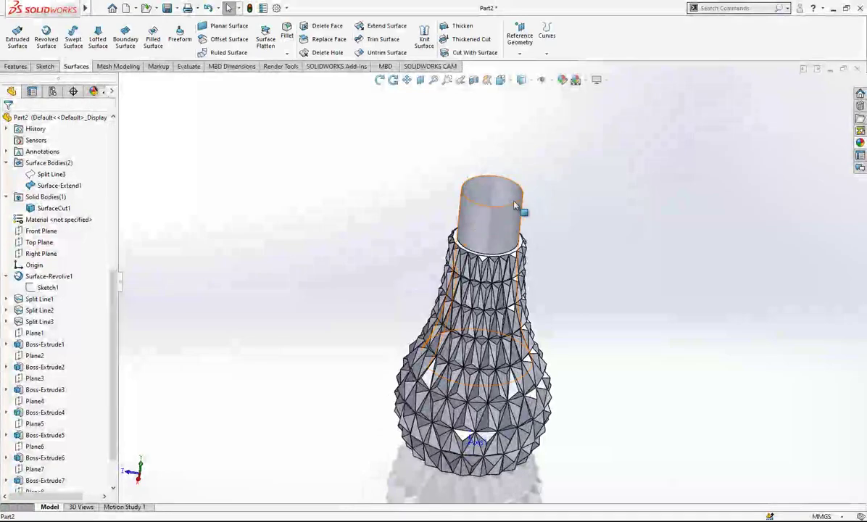
- Hide the extended inner surface body and inspect the hollowed vase from the base and rim
click(515, 206)
click(523, 193)
middle_drag(482, 312, 642, 249)
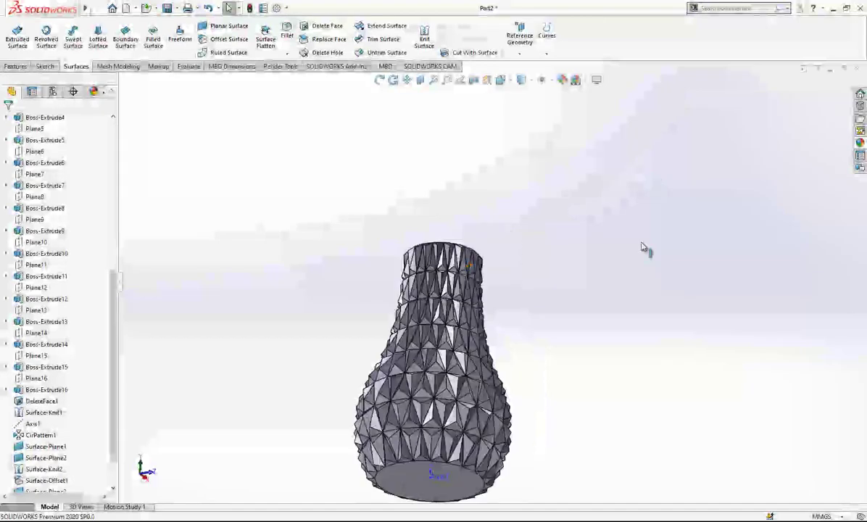
scroll(438, 455, down, 4)
middle_drag(435, 369, 415, 443)
scroll(439, 396, up, 3)
scroll(495, 359, up, 1)
scroll(550, 171, down, 2)
- Hide the reference axis Axis1 at the vase's base
click(472, 376)
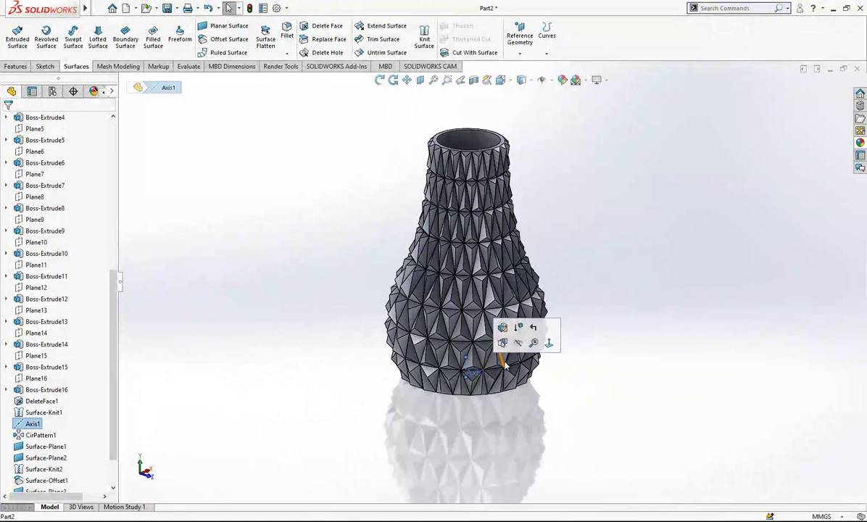
scroll(542, 361, up, 1)
click(215, 272)
drag(116, 307, 102, 131)
scroll(462, 144, down, 2)
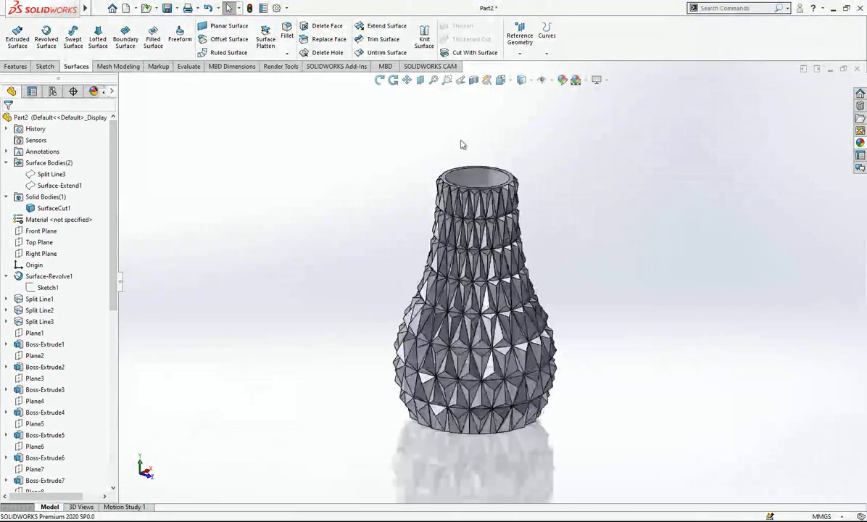
scroll(493, 182, down, 3)
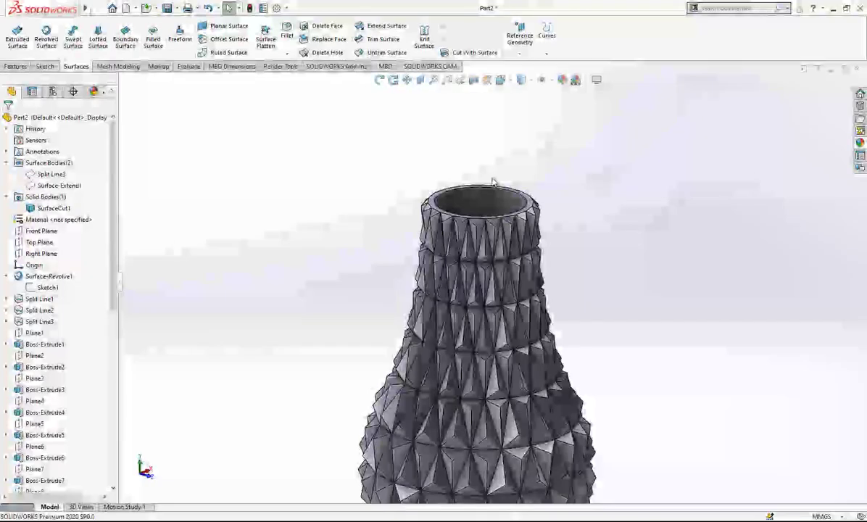